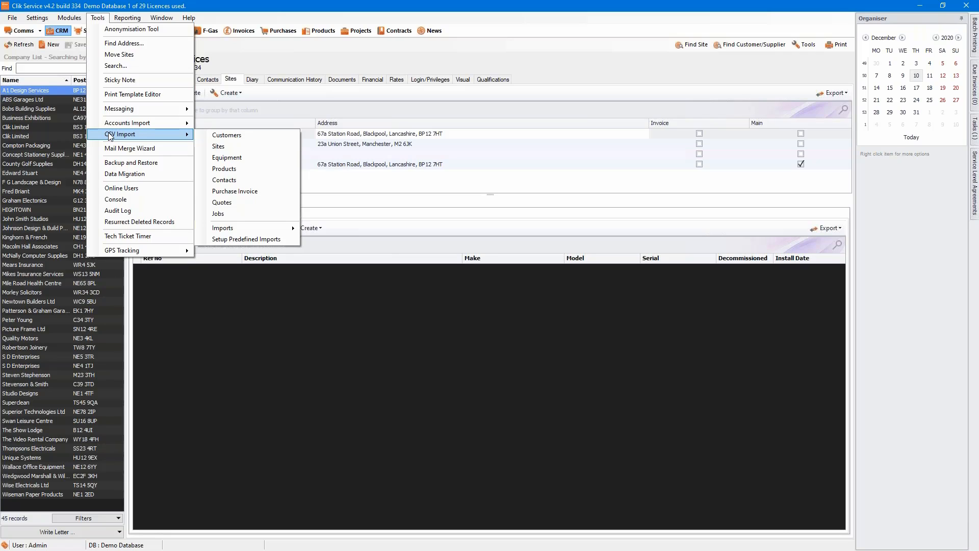
Delete the existing Job Sheet Map from the predefined CSV import mappings.
click(254, 239)
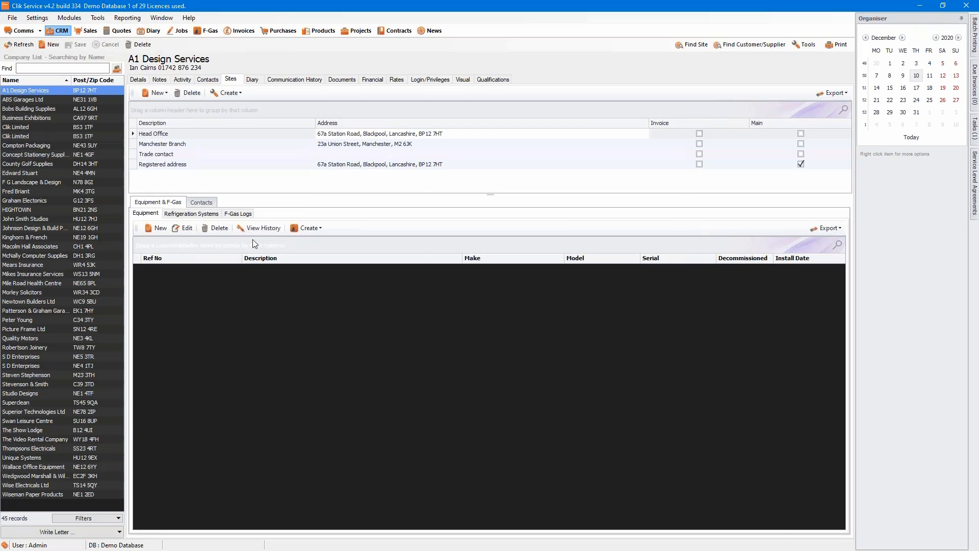
click(327, 170)
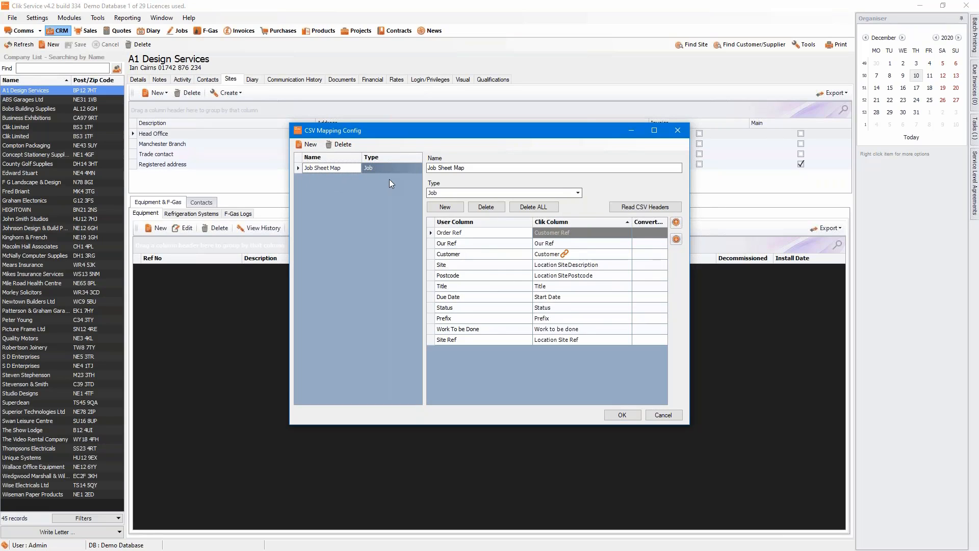
click(348, 146)
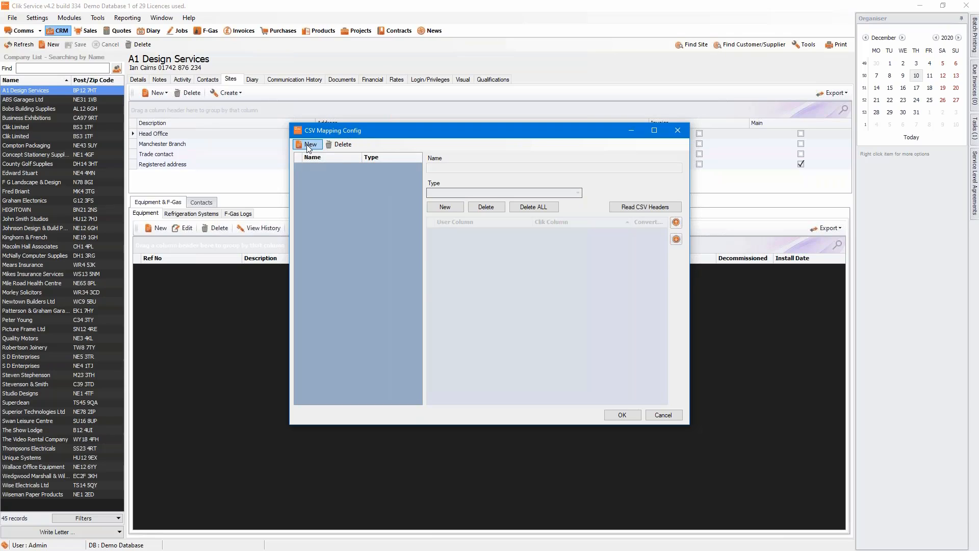
Create a new CSV mapping named 'Job Mapping' with type Job.
click(309, 145)
text(J)
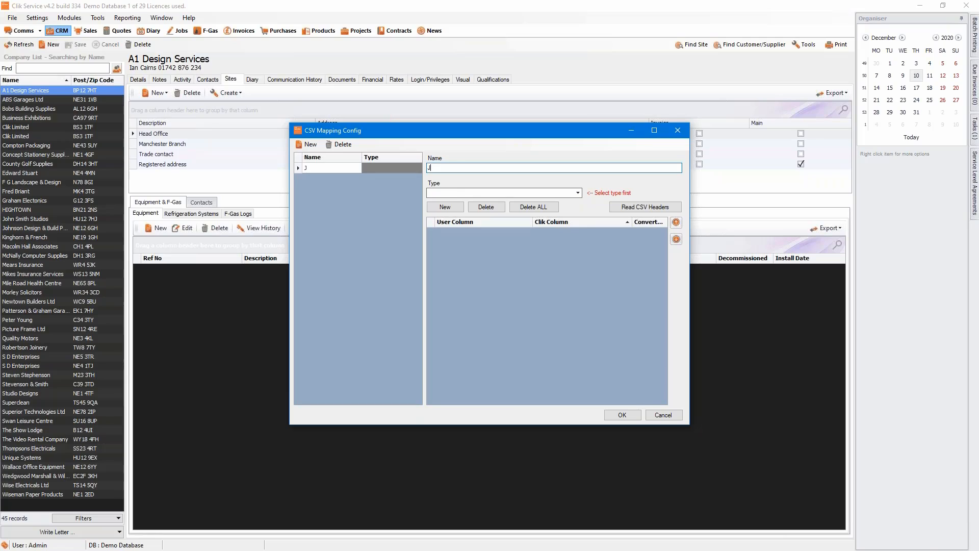
text(ob Mapping)
click(578, 193)
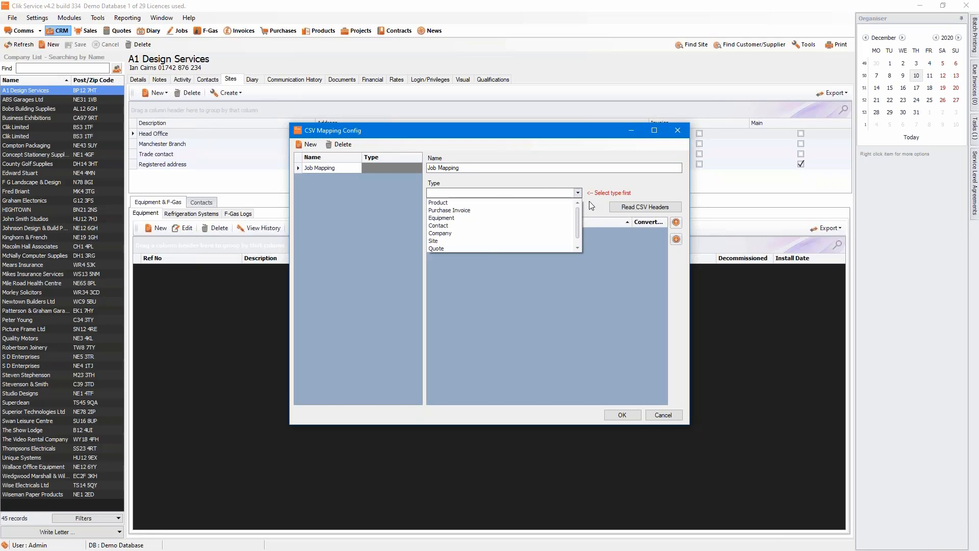
scroll(439, 246, down, 1)
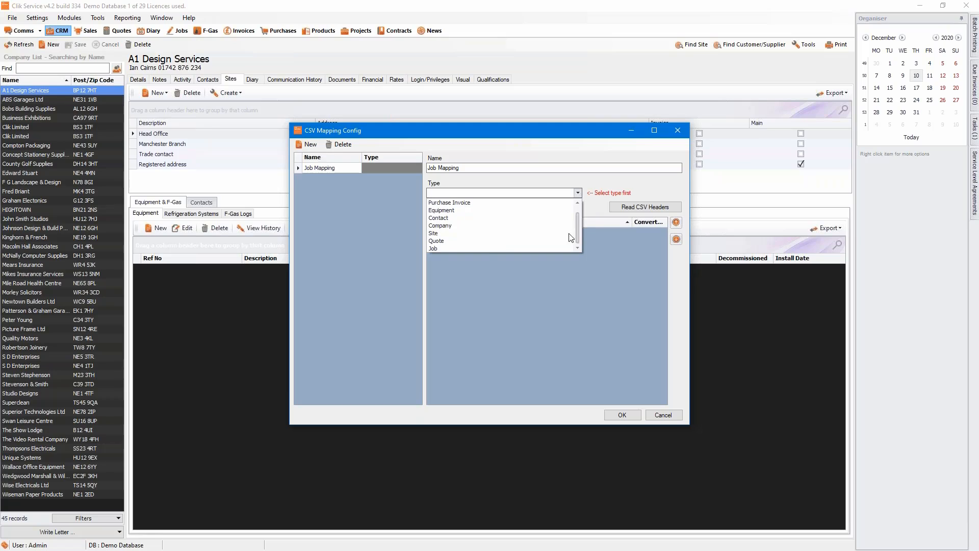
click(437, 249)
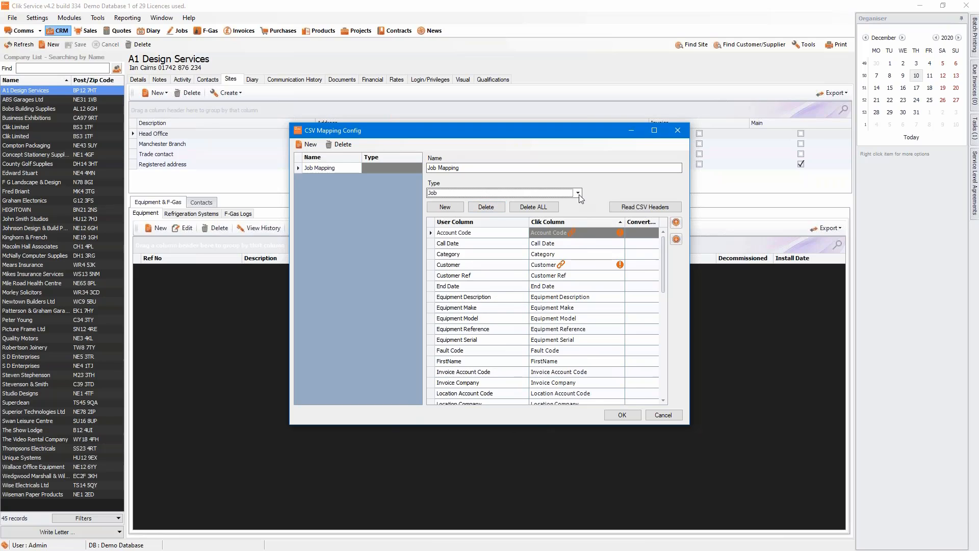
mouse_move(541, 238)
Replace the mapping's headers with those read from the Auto Raise Jobs CSV file.
click(626, 211)
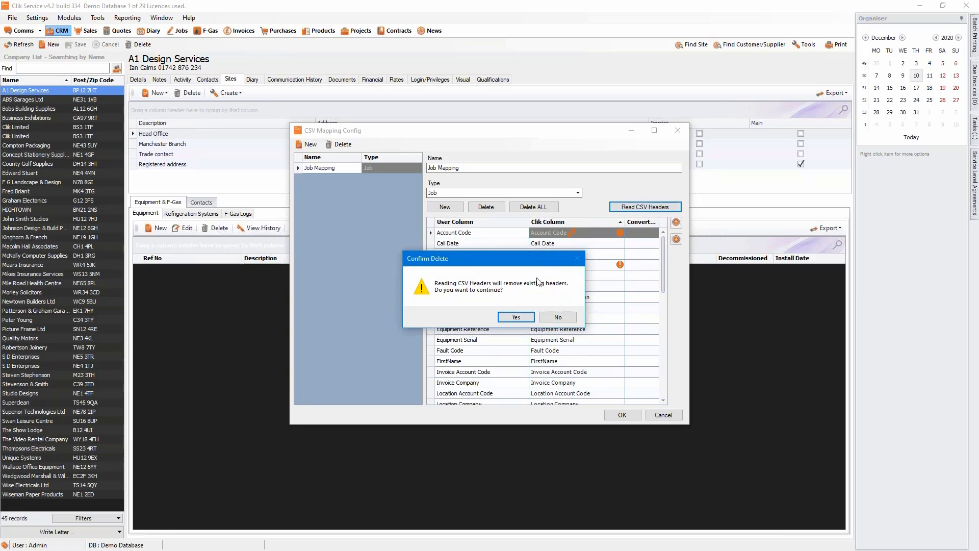
click(516, 317)
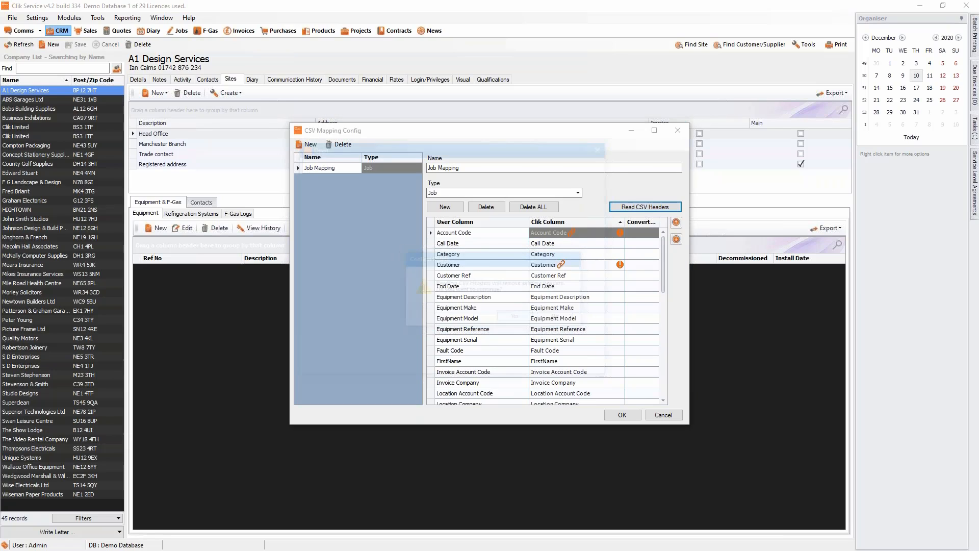
click(432, 235)
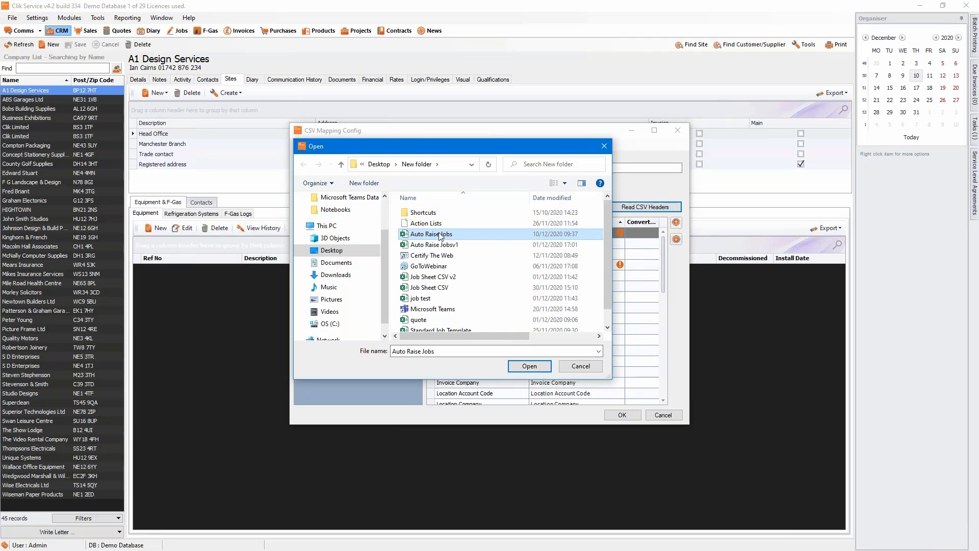
click(520, 367)
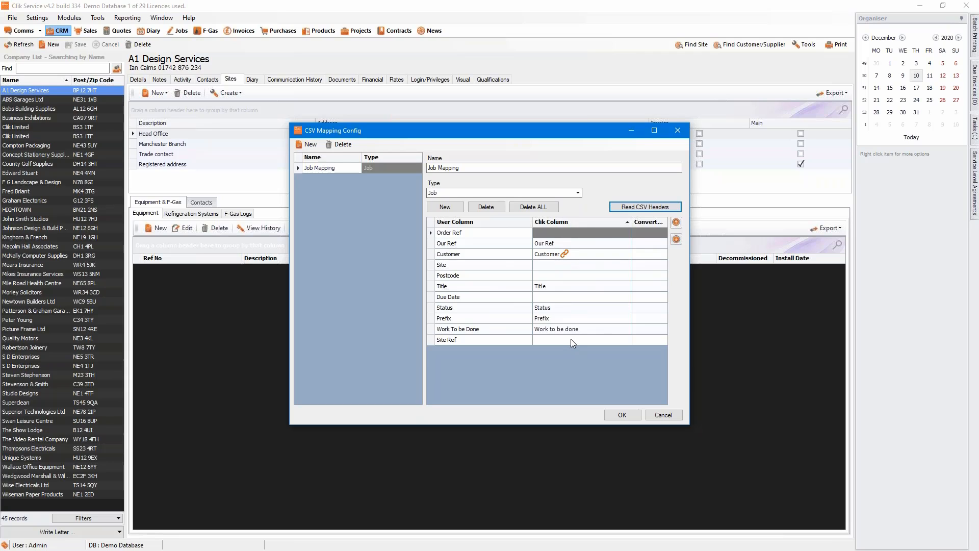
Map Order Ref to Customer Ref, leaving Our Ref mapped to Our Ref.
click(548, 233)
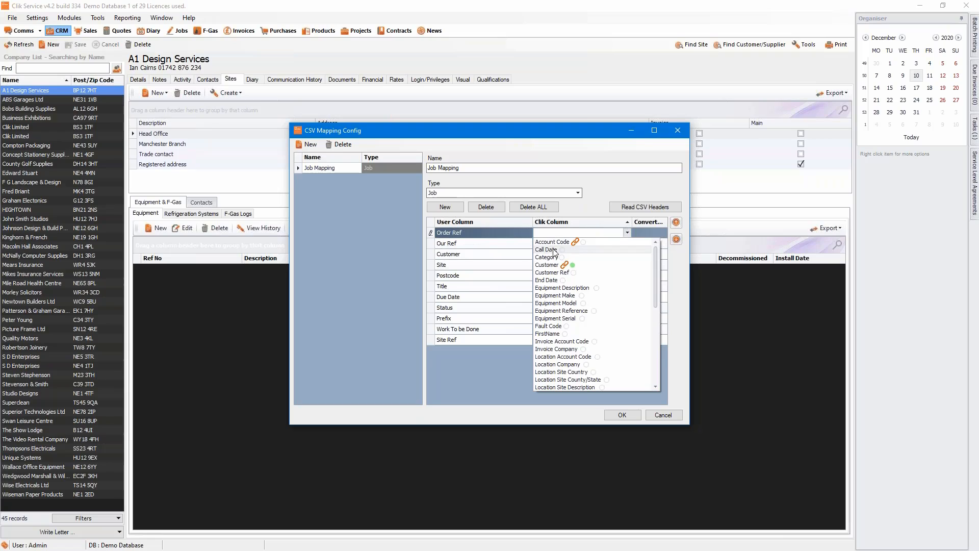
click(554, 274)
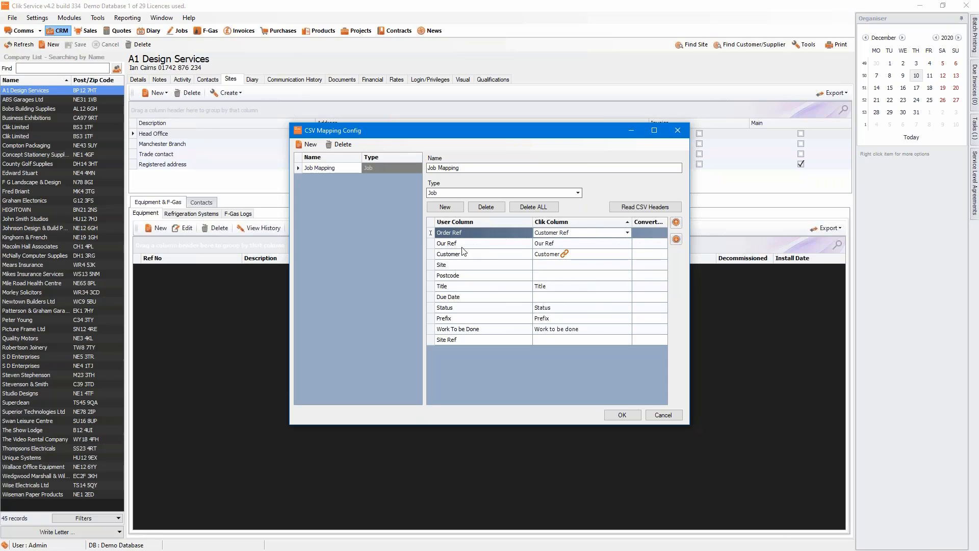
click(540, 248)
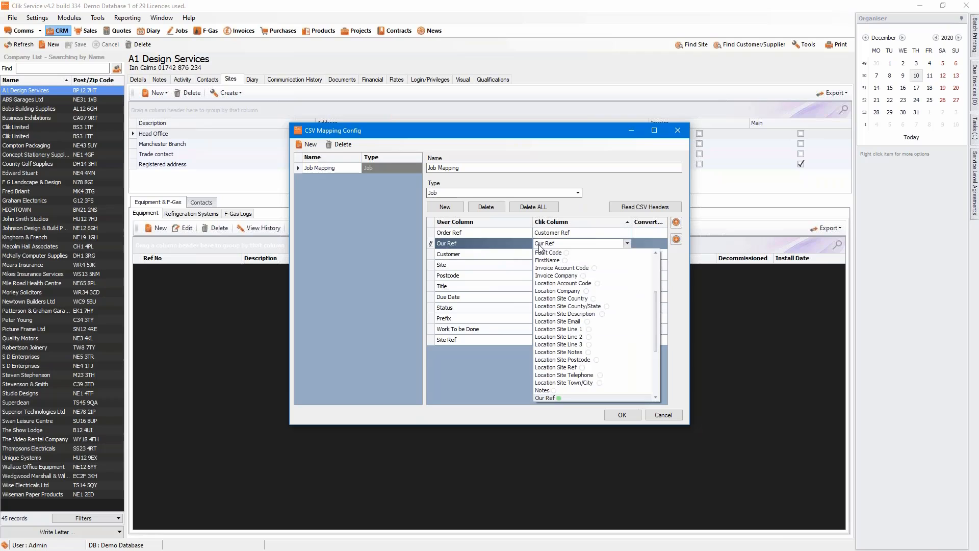
click(513, 254)
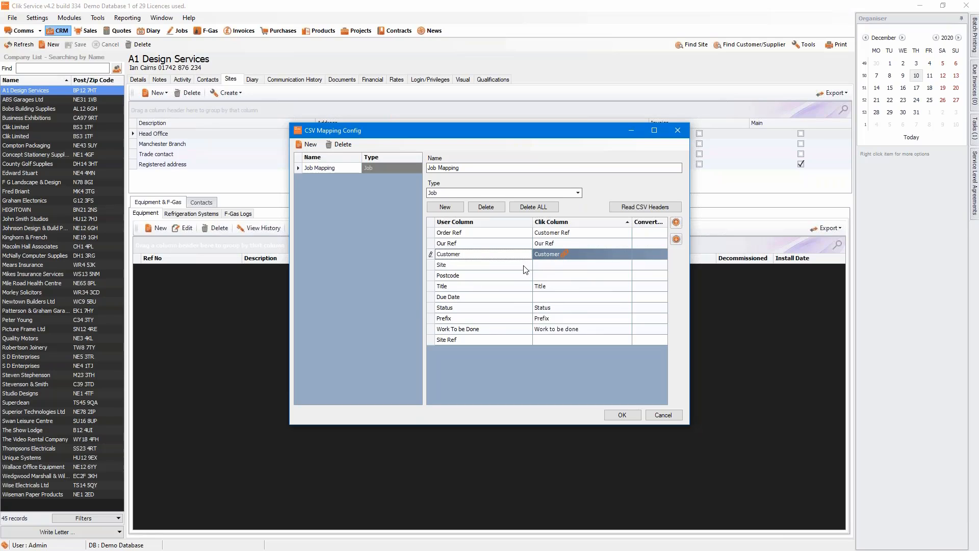
Map the Site header to the Location Site Description Clik column.
click(548, 267)
click(560, 267)
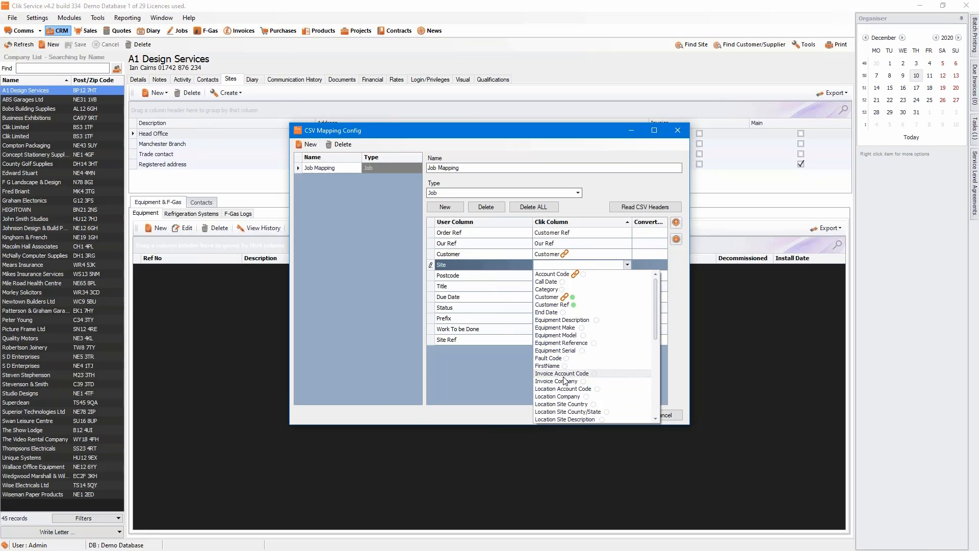
scroll(568, 397, down, 1)
scroll(568, 398, down, 1)
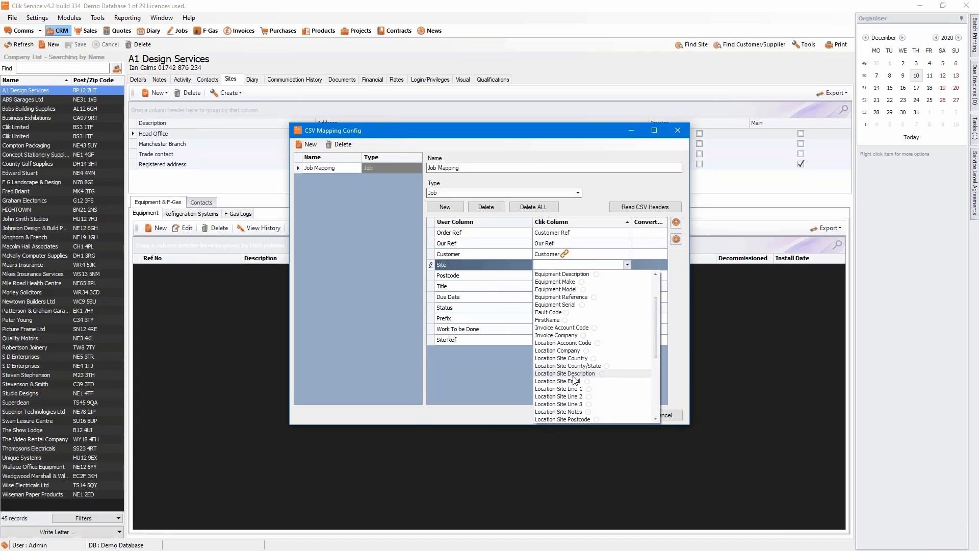
click(572, 376)
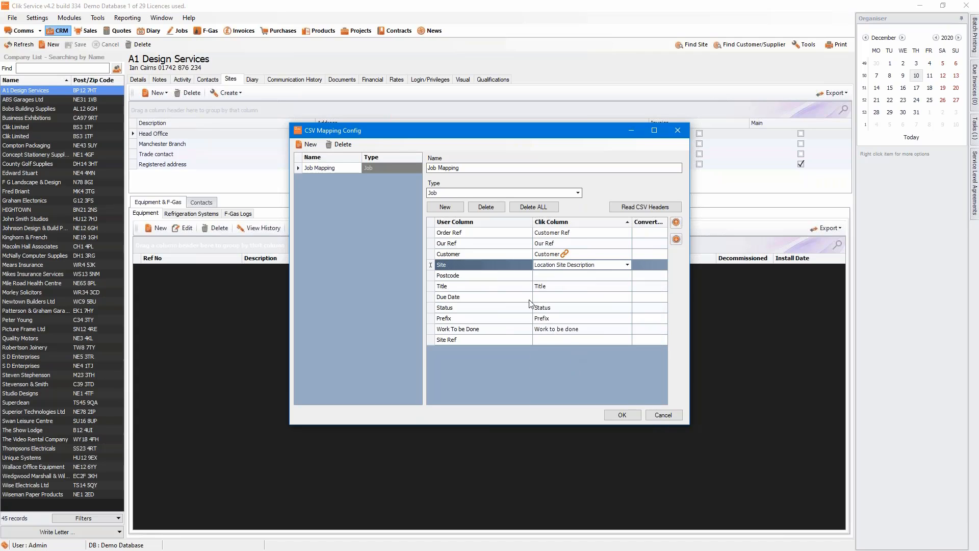
click(544, 277)
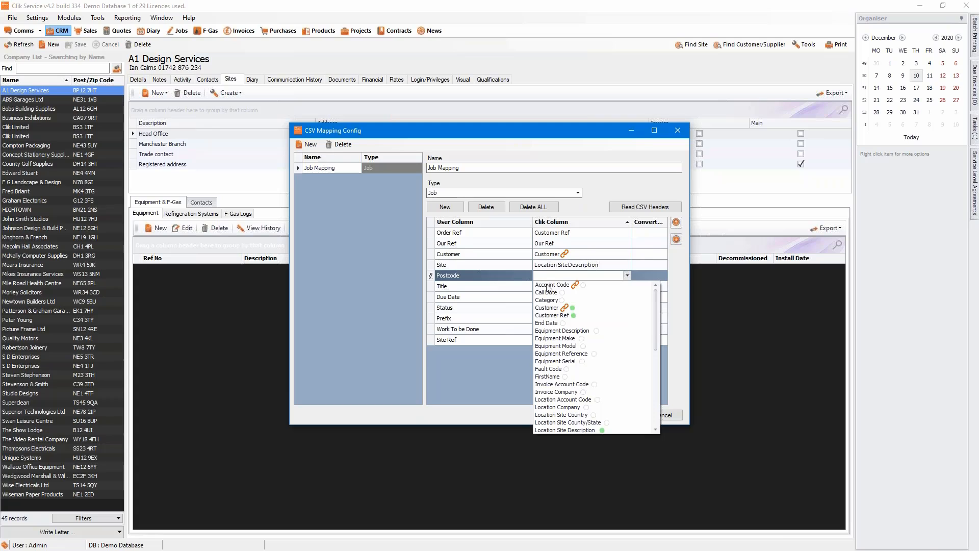
Map Postcode to Location Site Postcode and Due Date to Start Date.
scroll(570, 334, down, 8)
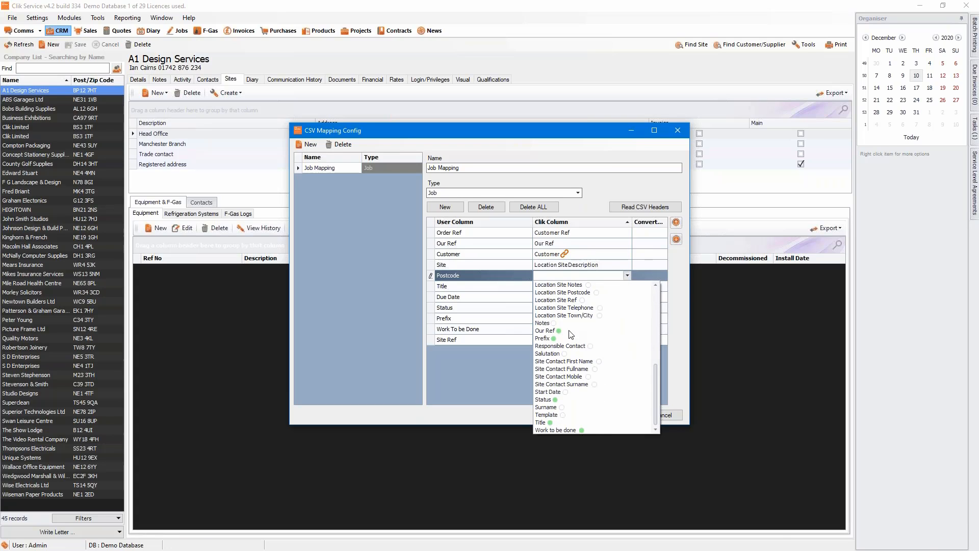
click(562, 293)
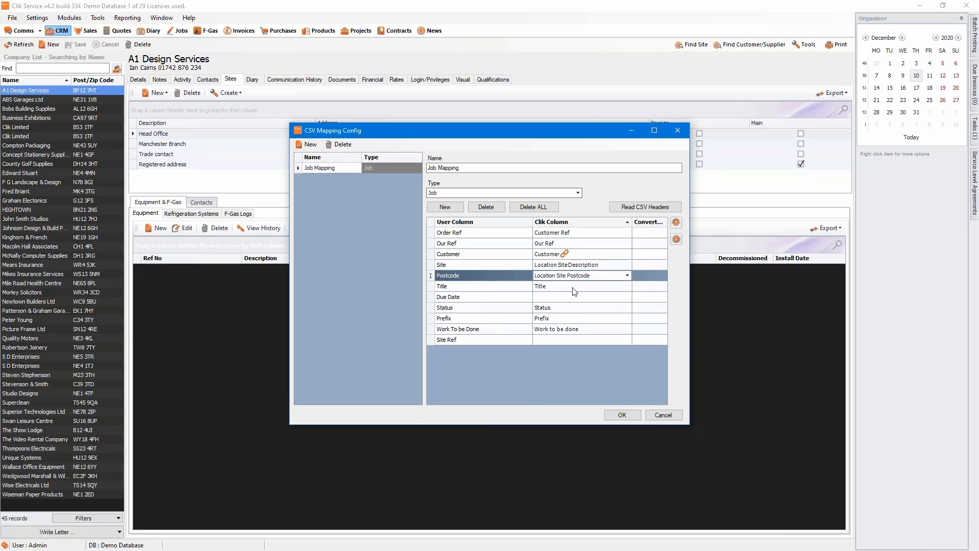
click(569, 297)
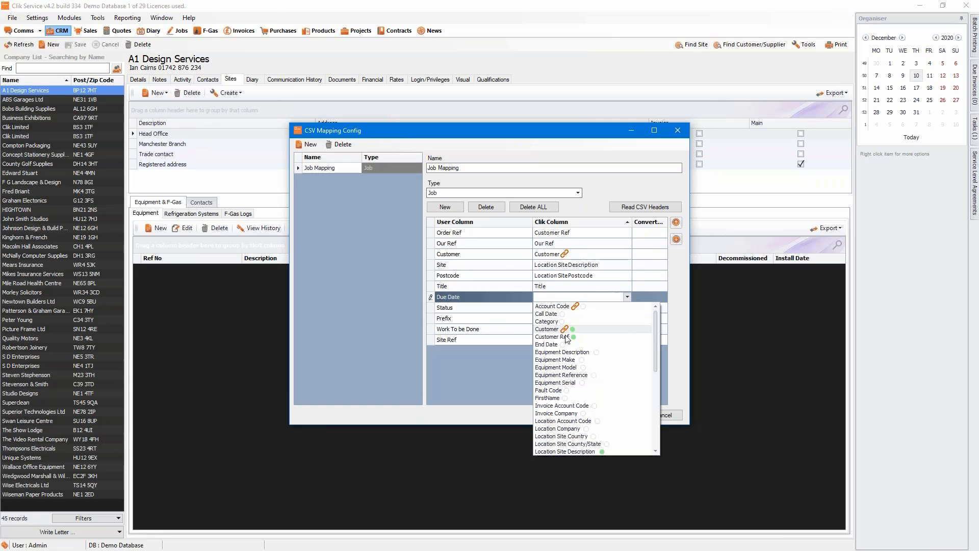
scroll(585, 343, down, 7)
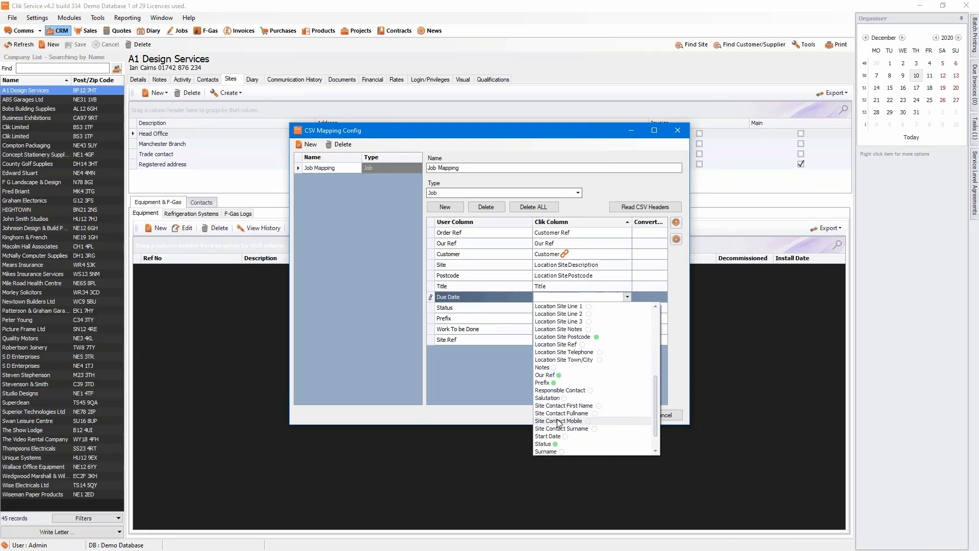
click(548, 436)
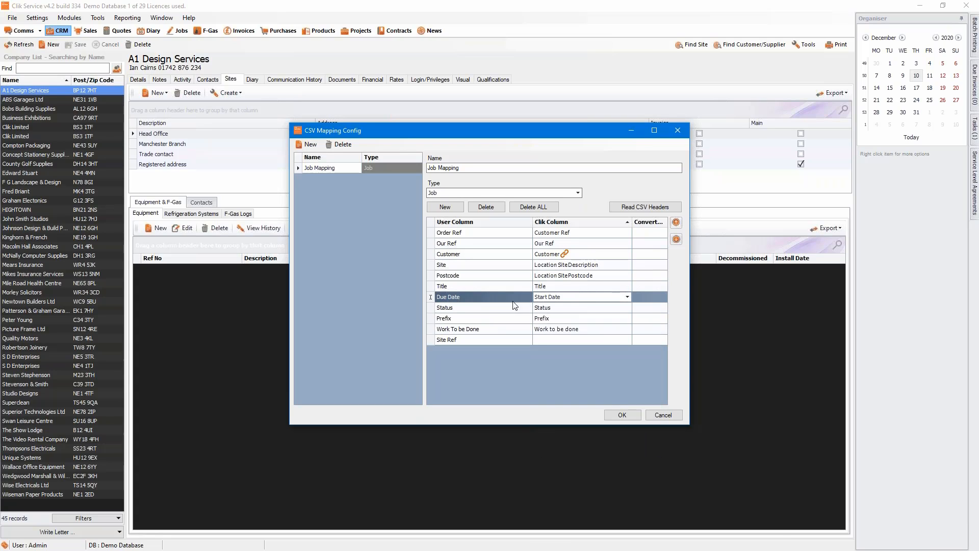
Keep Status and Prefix as mapped, and map Site Ref to Location Site Ref.
click(570, 311)
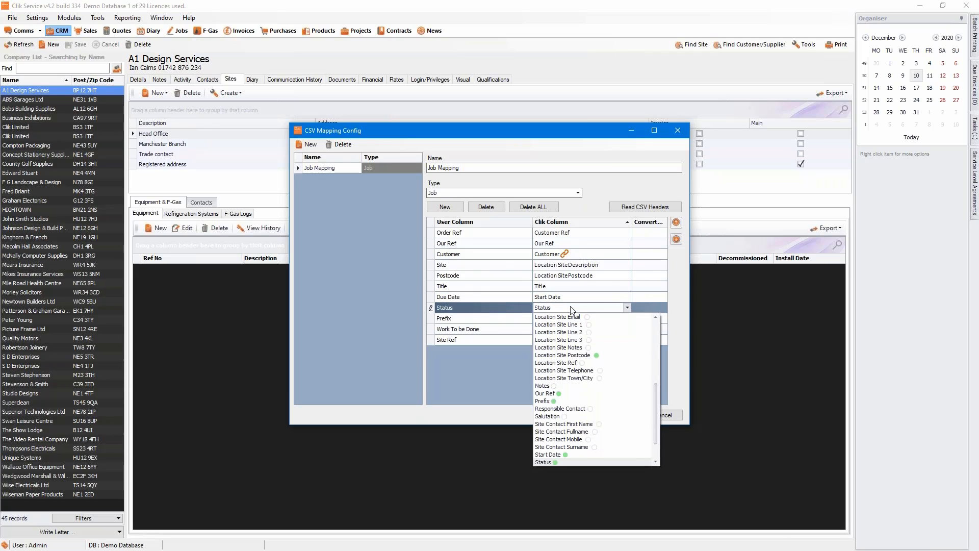
click(510, 316)
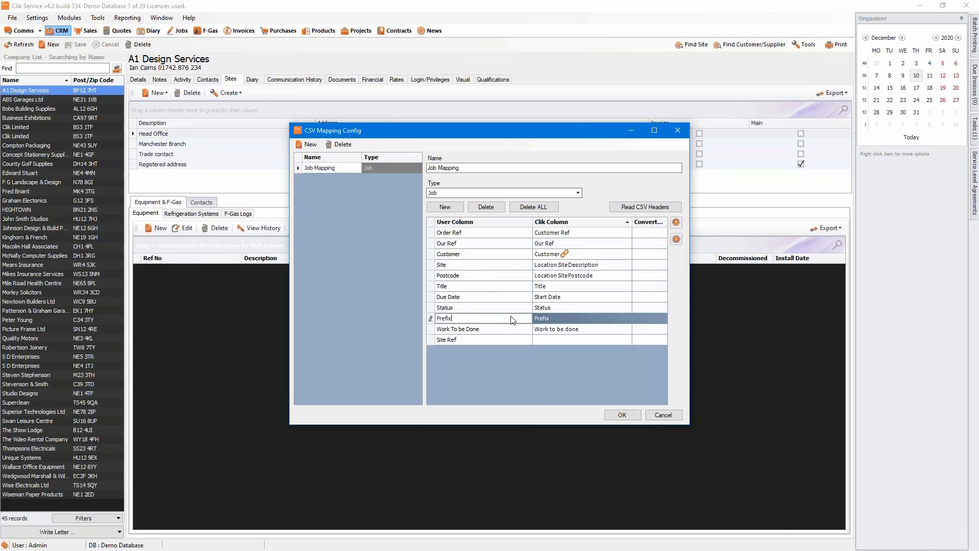
click(566, 341)
scroll(612, 394, down, 6)
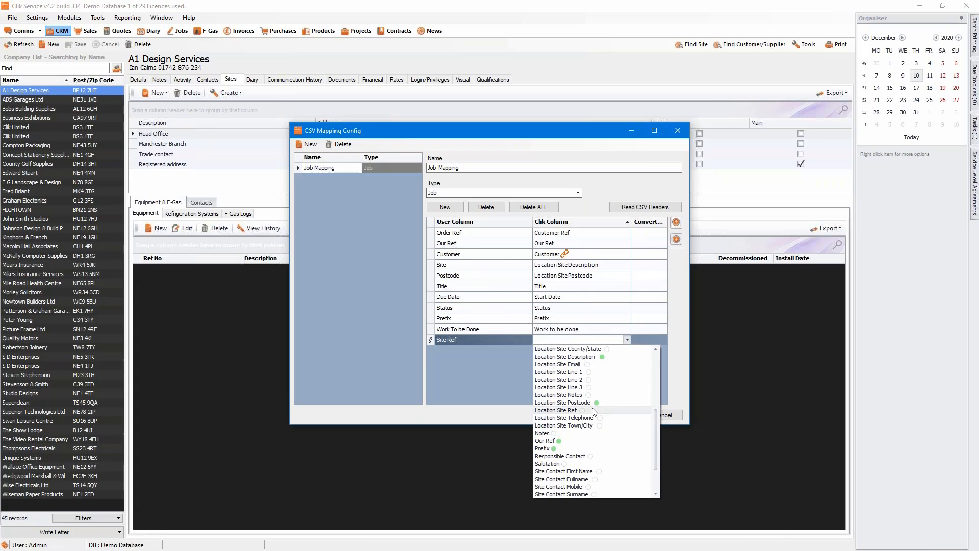
click(605, 407)
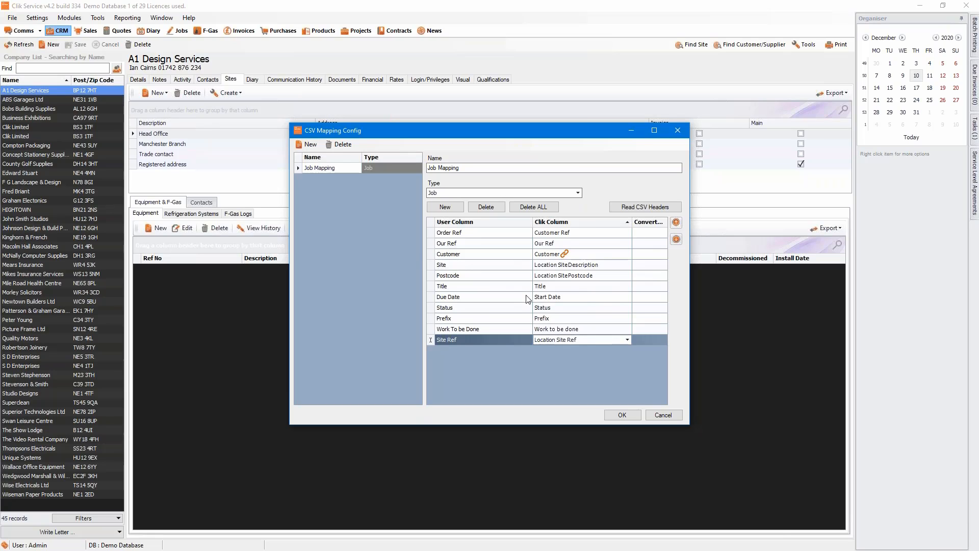
Save the Job Mapping and open its Job Import window via Tools > CSV Import > Imports > Job.
click(616, 417)
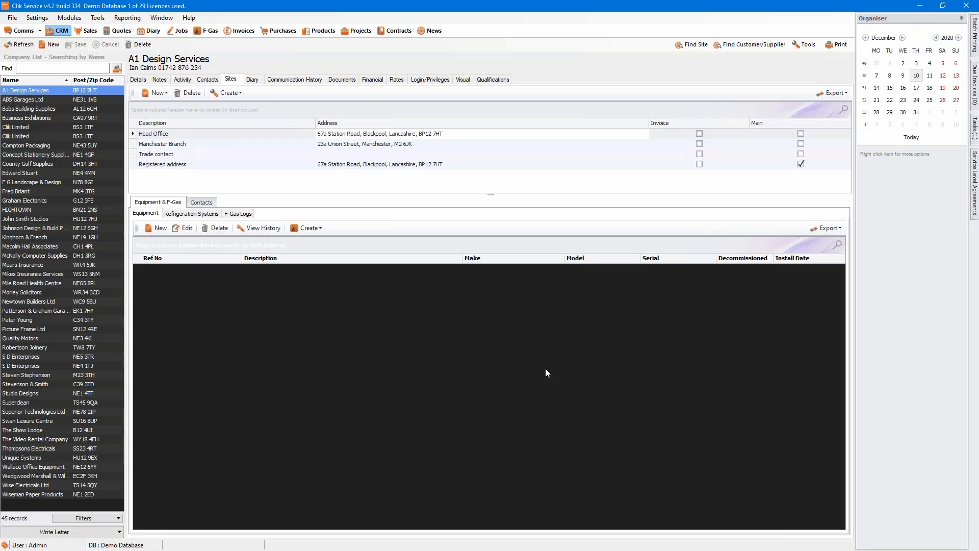
click(96, 19)
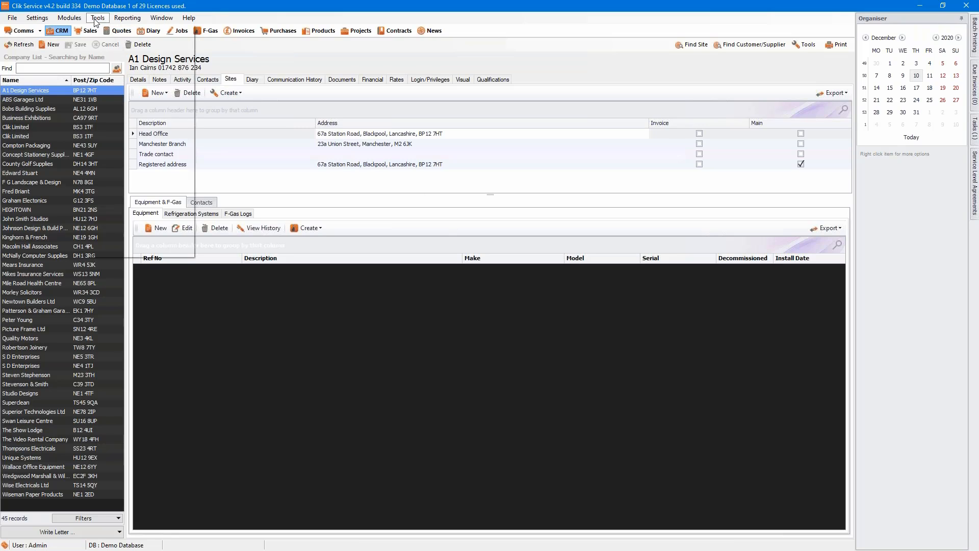
mouse_move(140, 141)
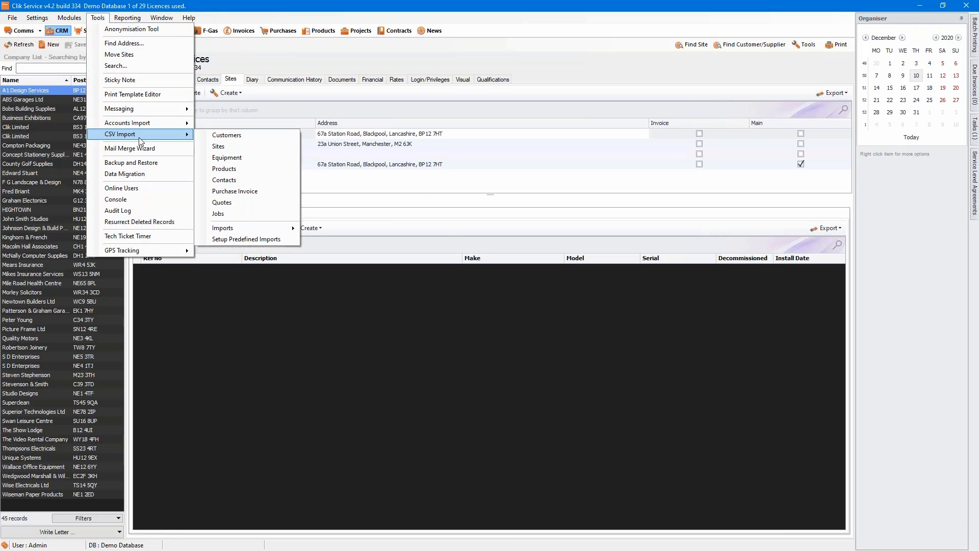
mouse_move(263, 225)
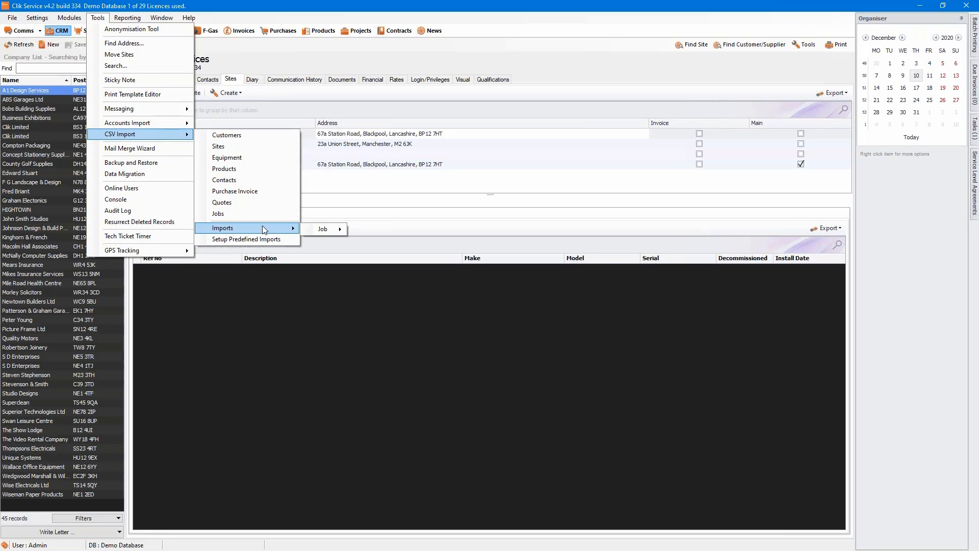
mouse_move(307, 231)
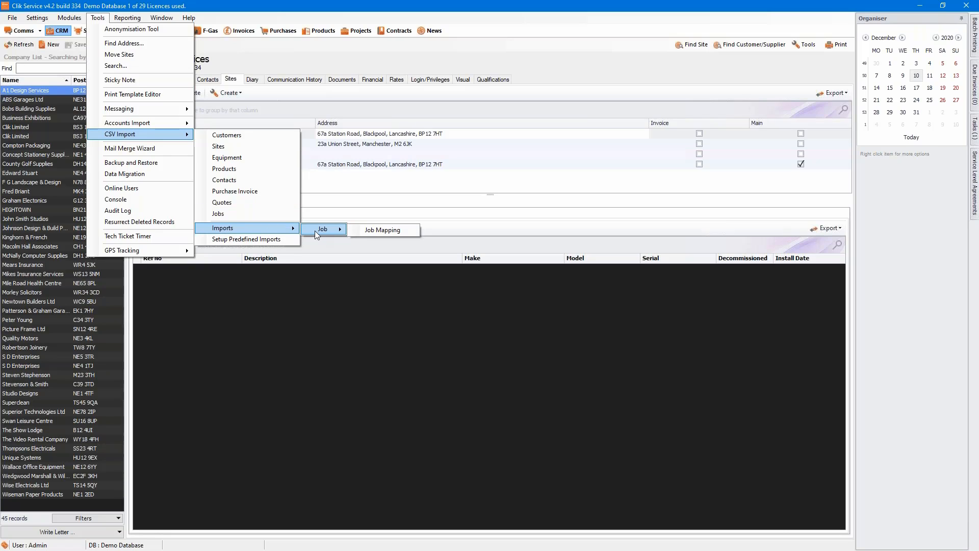
click(375, 229)
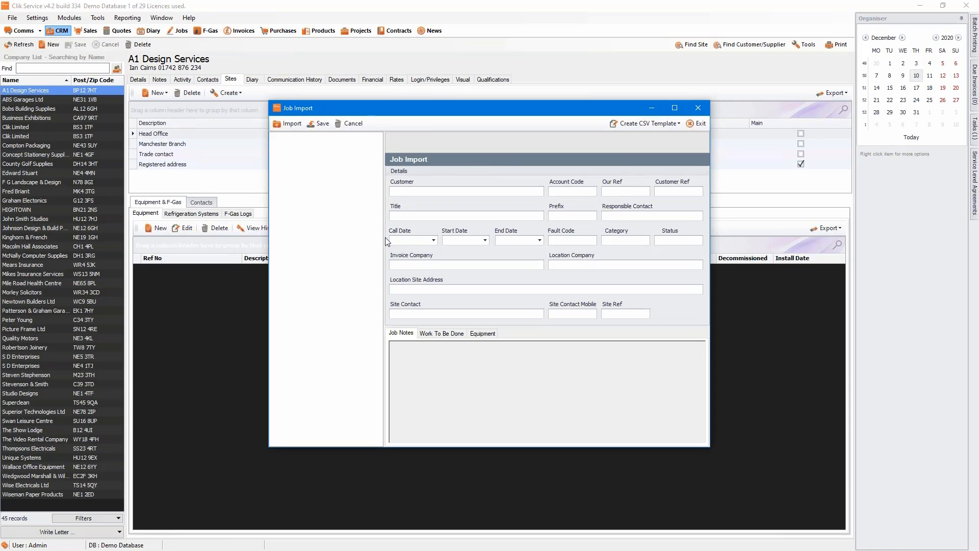
Look at the CSV template options without creating one, then start a job import.
click(638, 125)
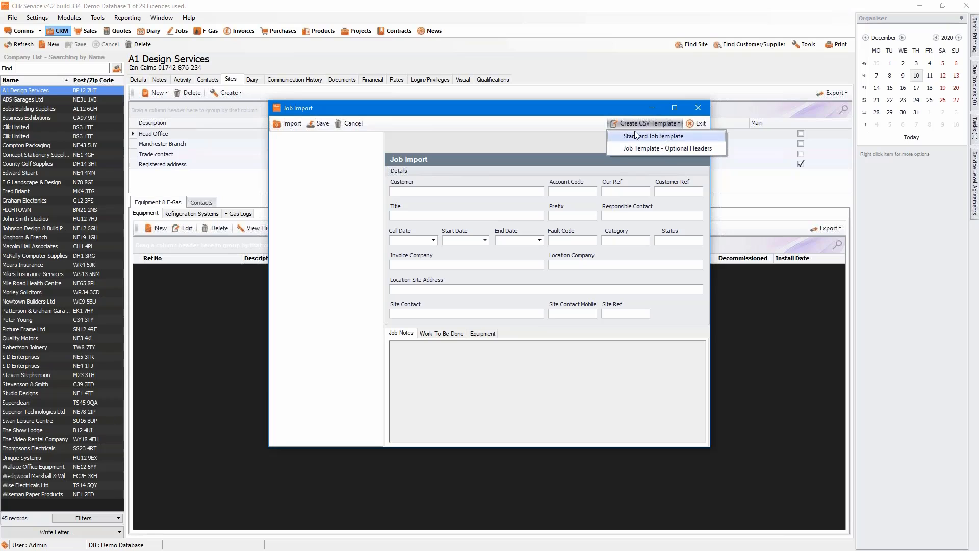
click(415, 125)
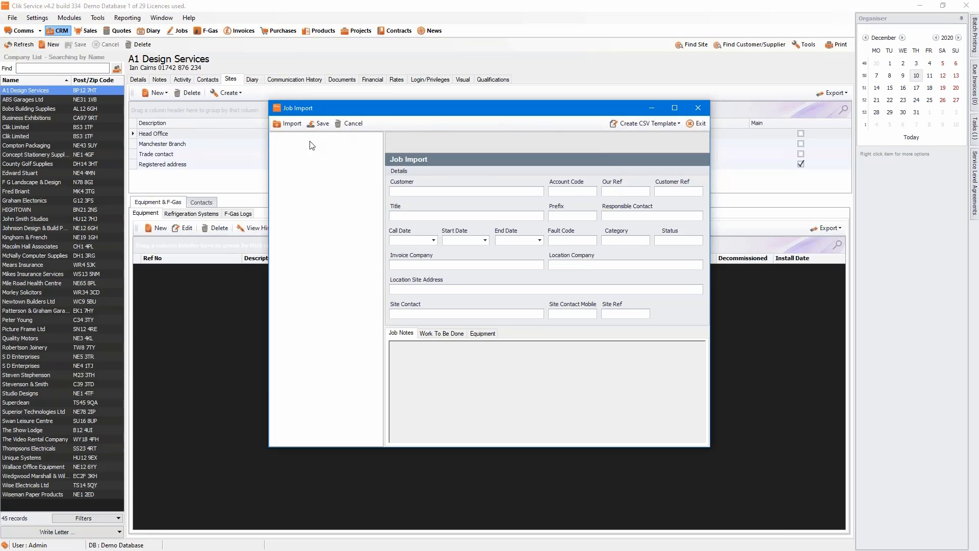
click(288, 124)
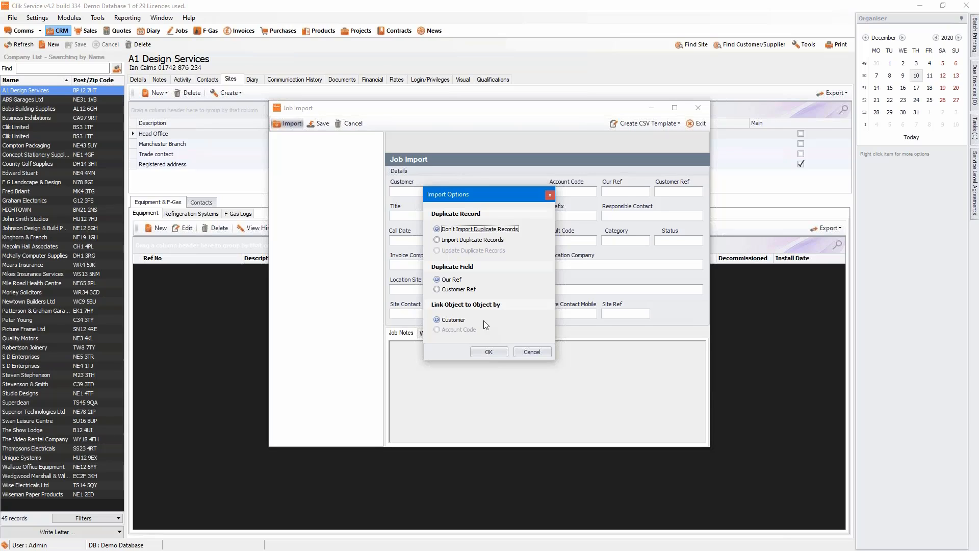
Import Auto Raise Jobs with the default duplicate and Customer-linking options, save the jobs, and close Job Import.
click(489, 352)
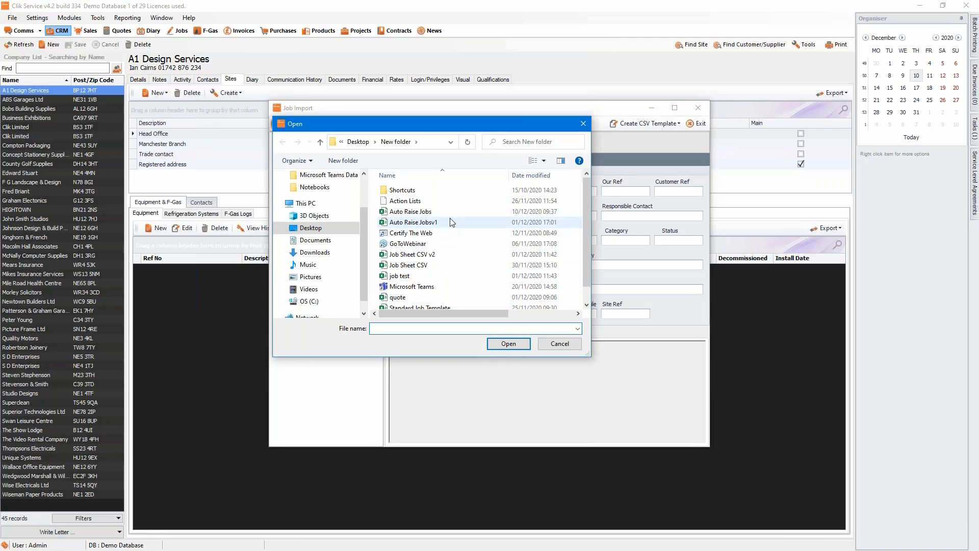
click(418, 213)
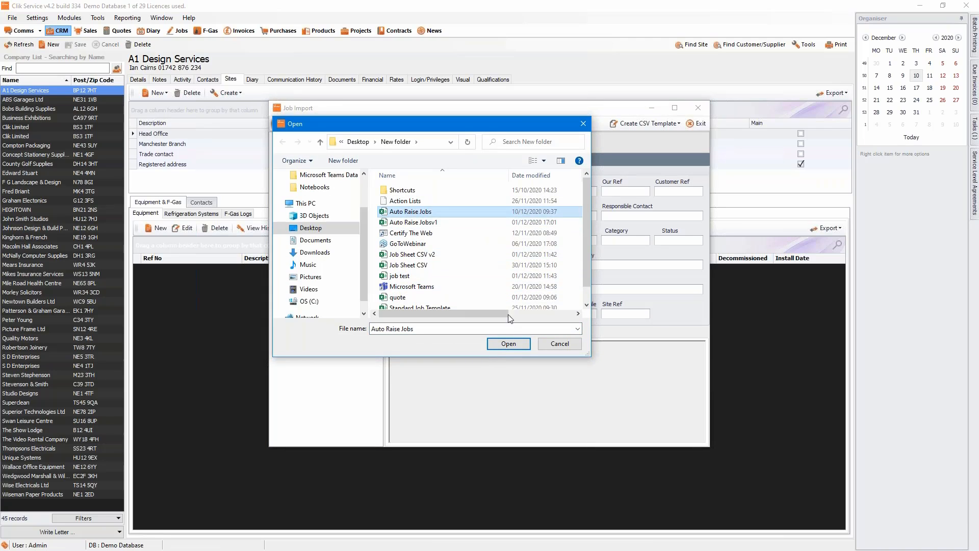
click(517, 343)
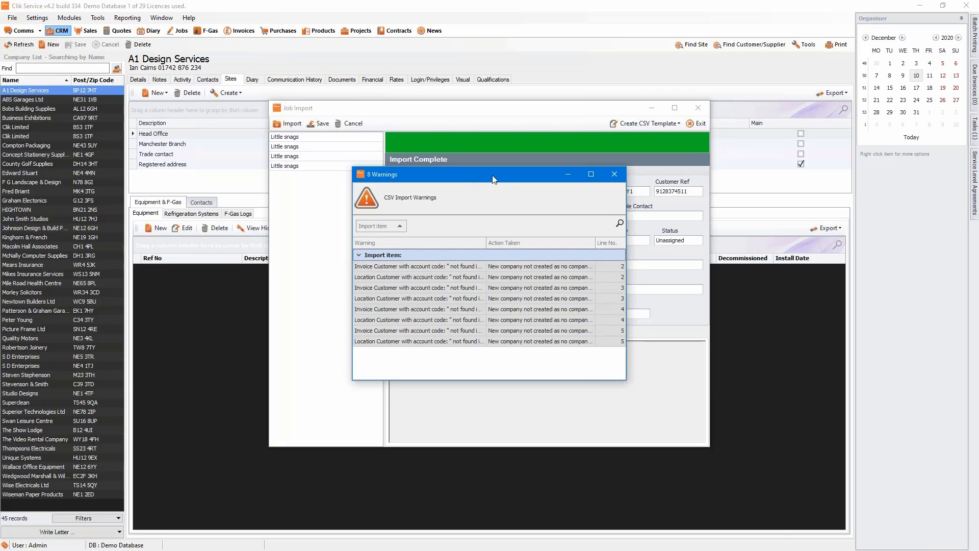
click(614, 175)
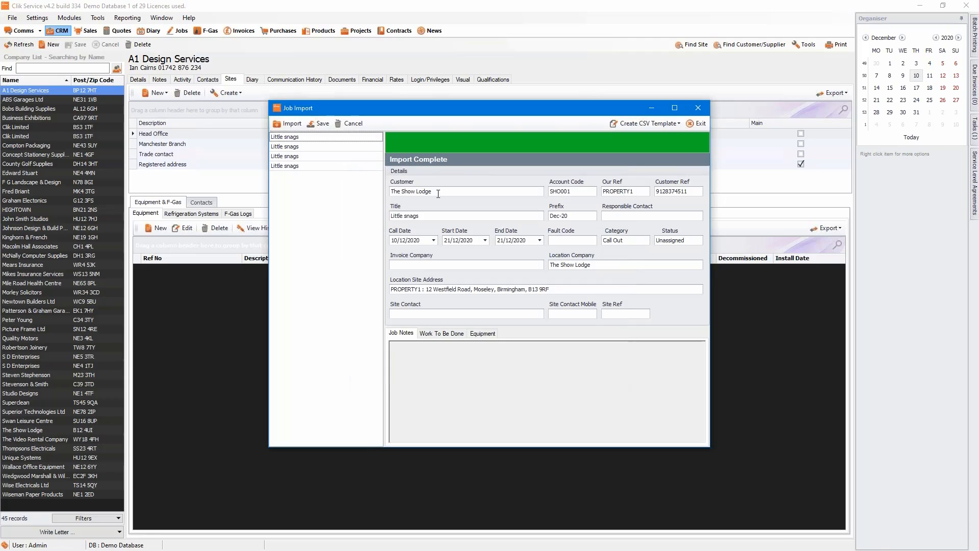
click(315, 127)
click(699, 124)
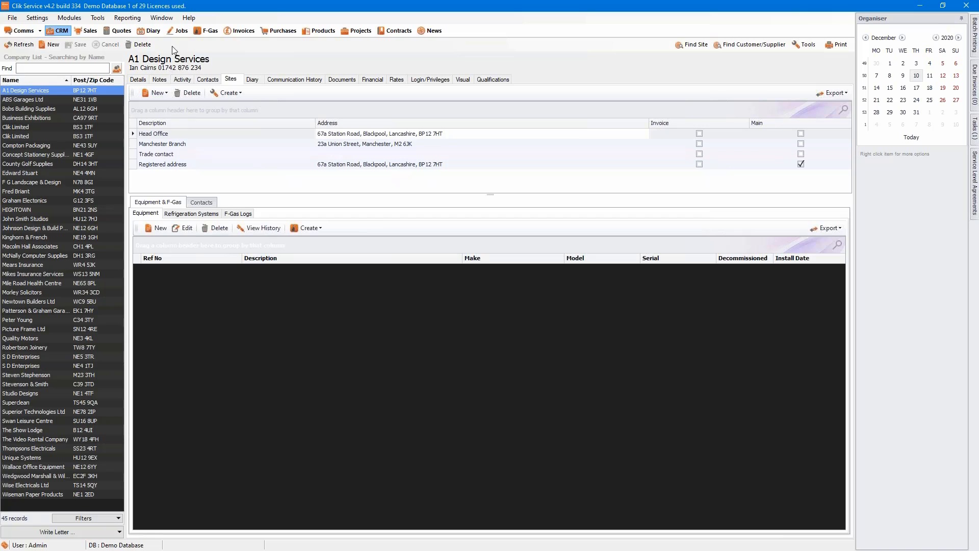
Check job 173's start date, cloud status and Dec-20 prefix in the Job Sheet List.
click(178, 32)
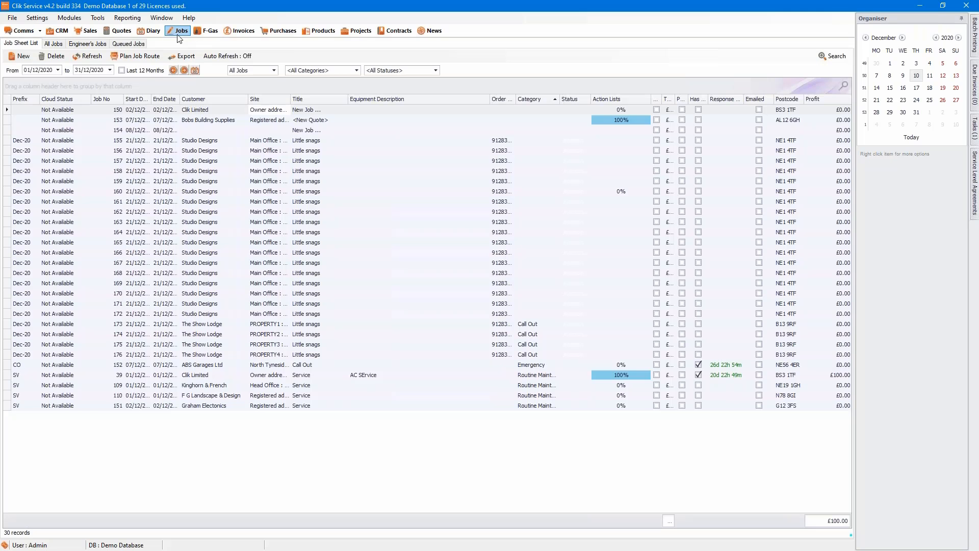
click(227, 324)
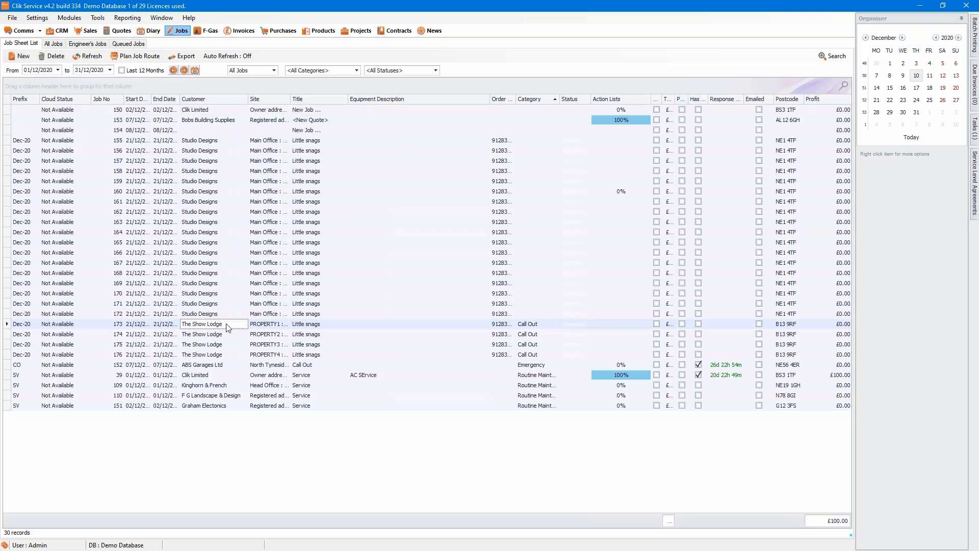
click(132, 323)
click(86, 323)
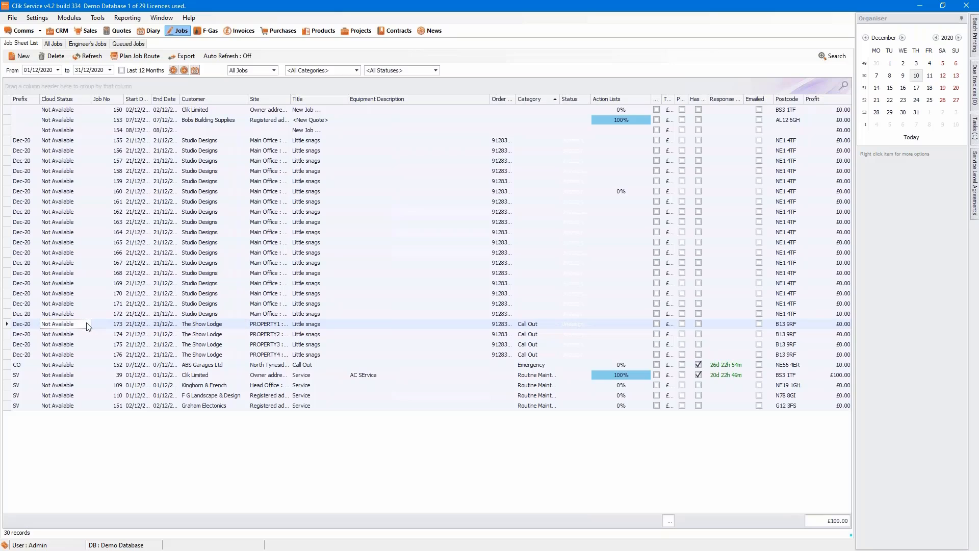
click(25, 321)
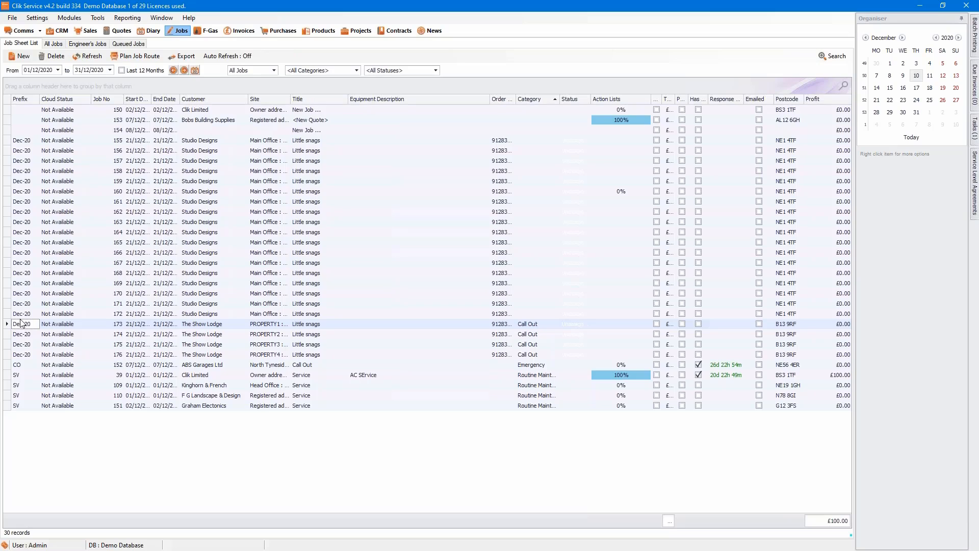
double_click(20, 323)
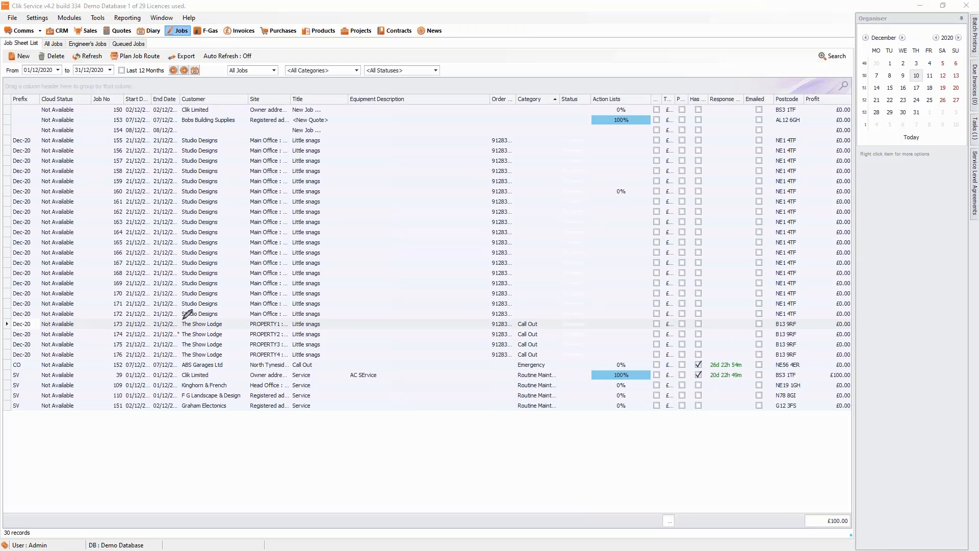
mouse_move(180, 322)
mouse_down()
mouse_move(187, 362)
mouse_move(223, 360)
mouse_move(230, 329)
mouse_move(217, 316)
mouse_move(182, 316)
mouse_up()
Open the Job Import window from Tools > CSV Import > Jobs.
click(97, 18)
mouse_move(135, 135)
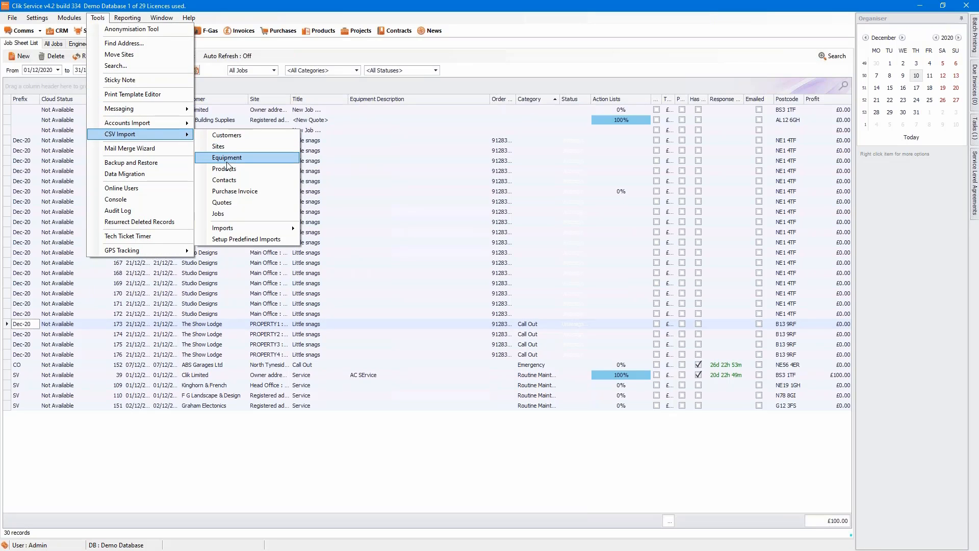
click(217, 213)
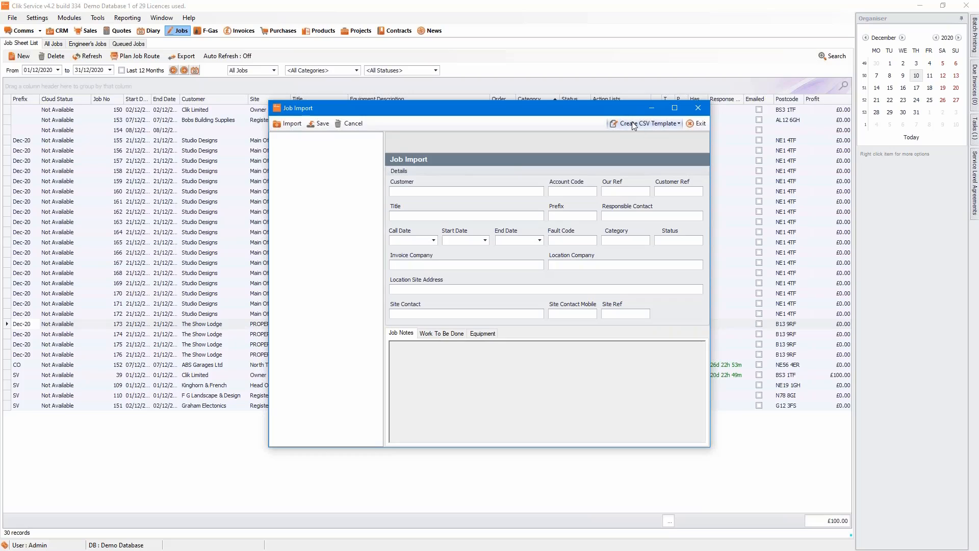
Save a Standard Job Template CSV under the file name 'jobtest1'.
click(651, 124)
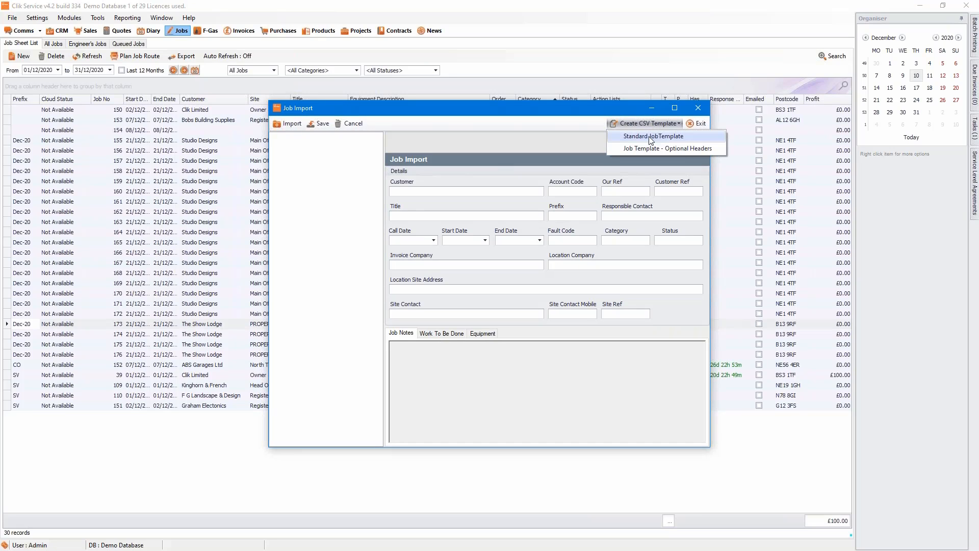
click(651, 137)
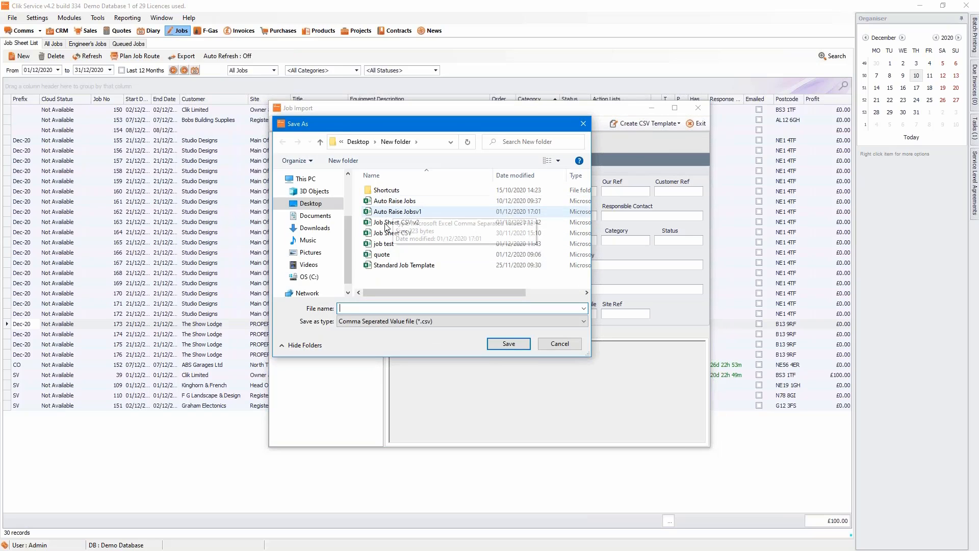
text(jobtest1)
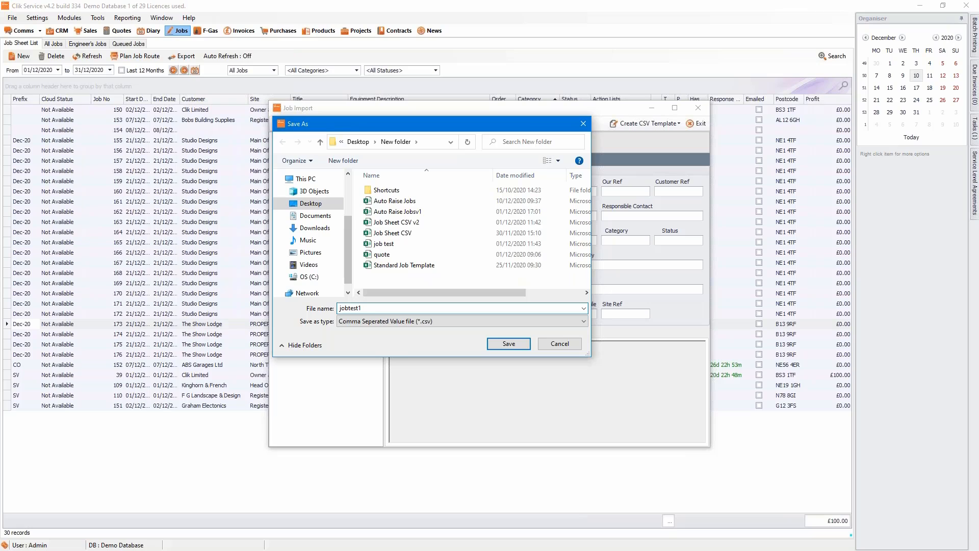
click(505, 344)
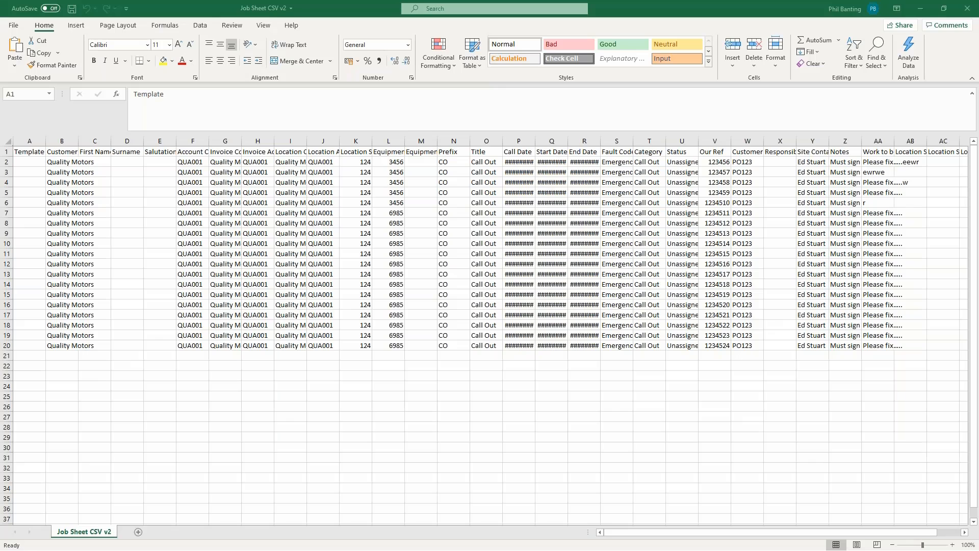
Autofit spreadsheet column B to fit the Customer heading.
click(40, 155)
click(63, 156)
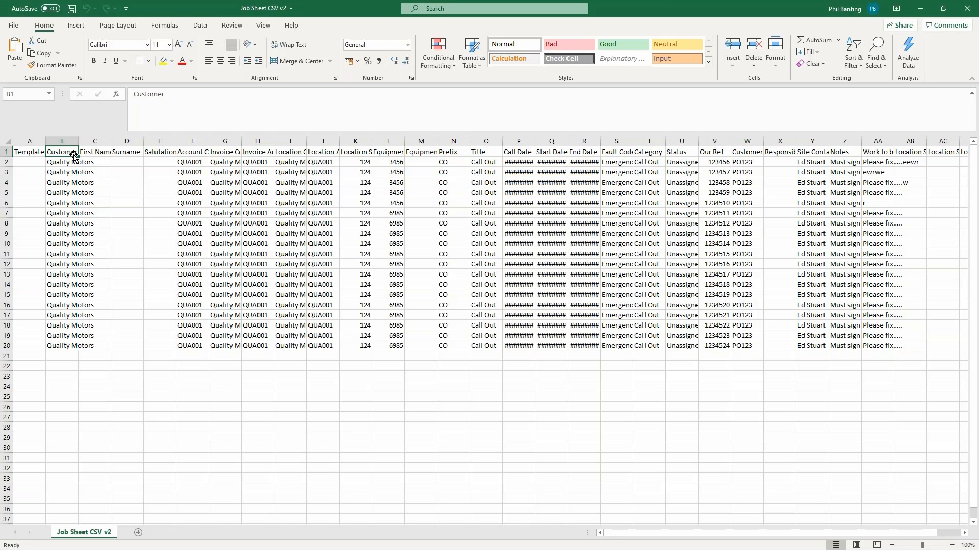
double_click(78, 141)
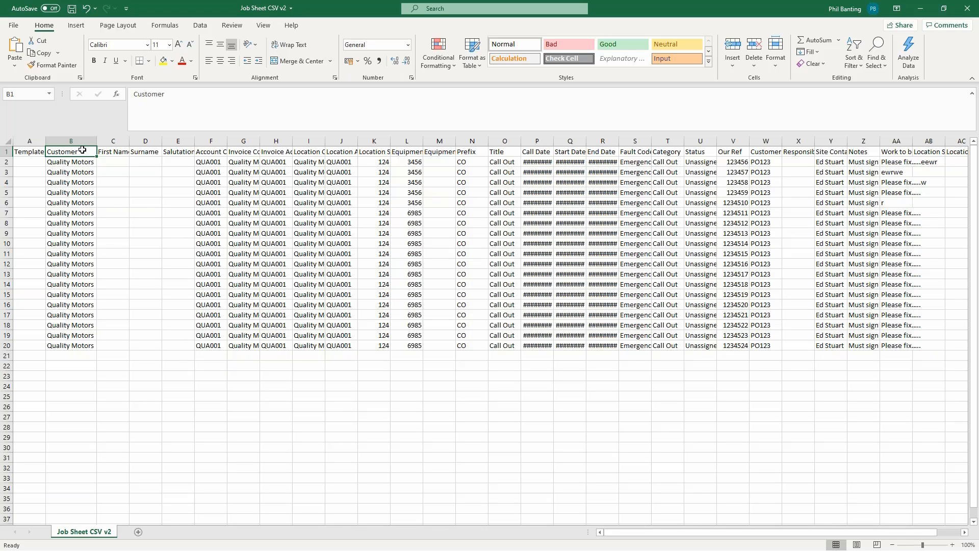
Autofit column G to fit Invoice Company, select cell A2, and minimize Excel.
click(113, 141)
click(145, 141)
click(178, 140)
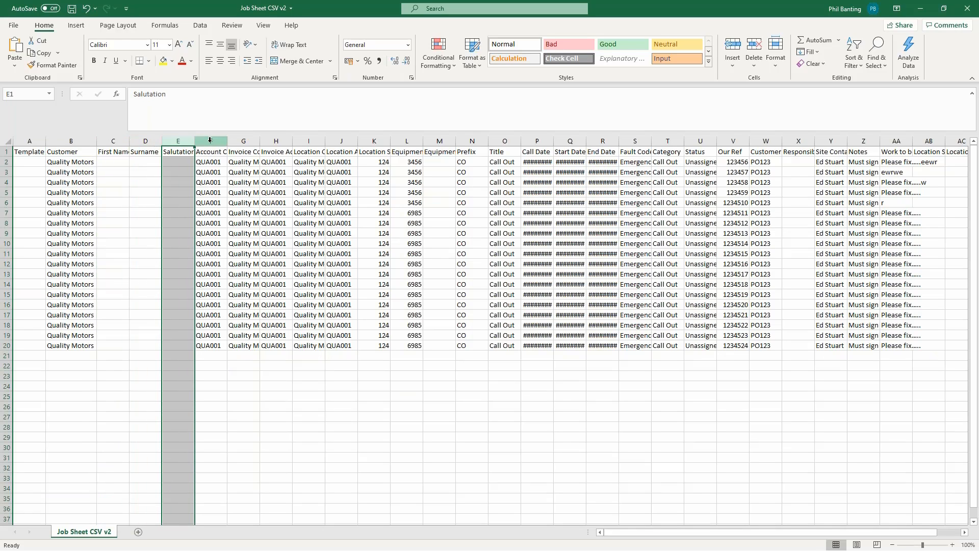
click(210, 141)
click(238, 141)
double_click(260, 141)
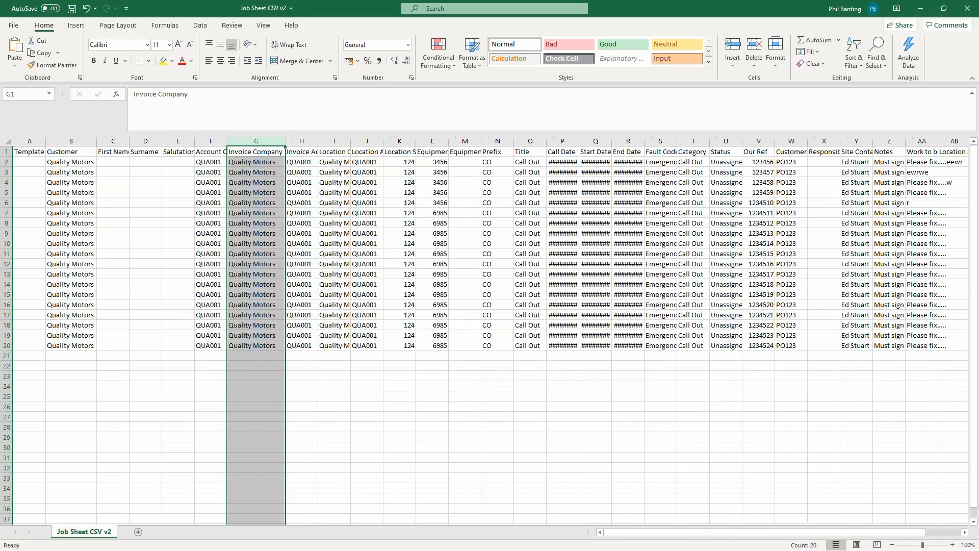
click(30, 162)
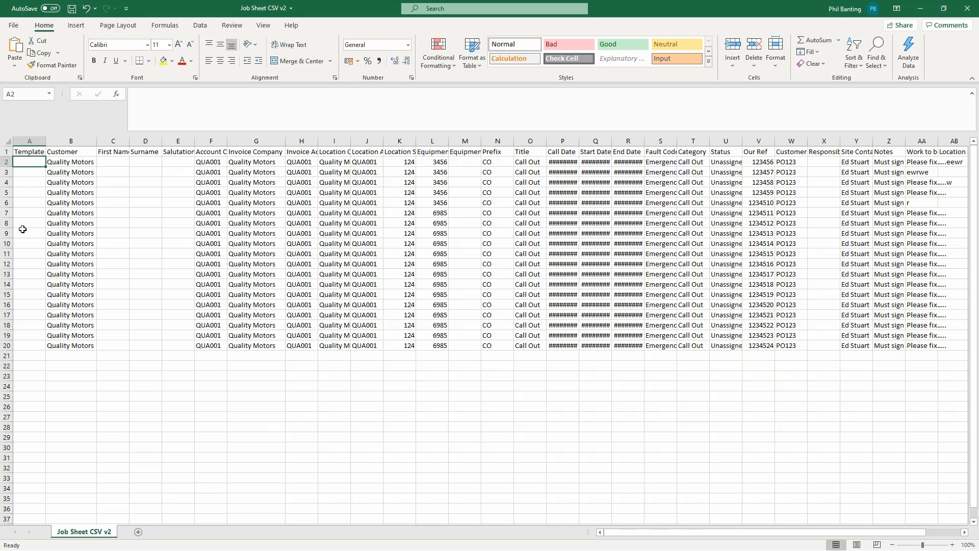
click(911, 14)
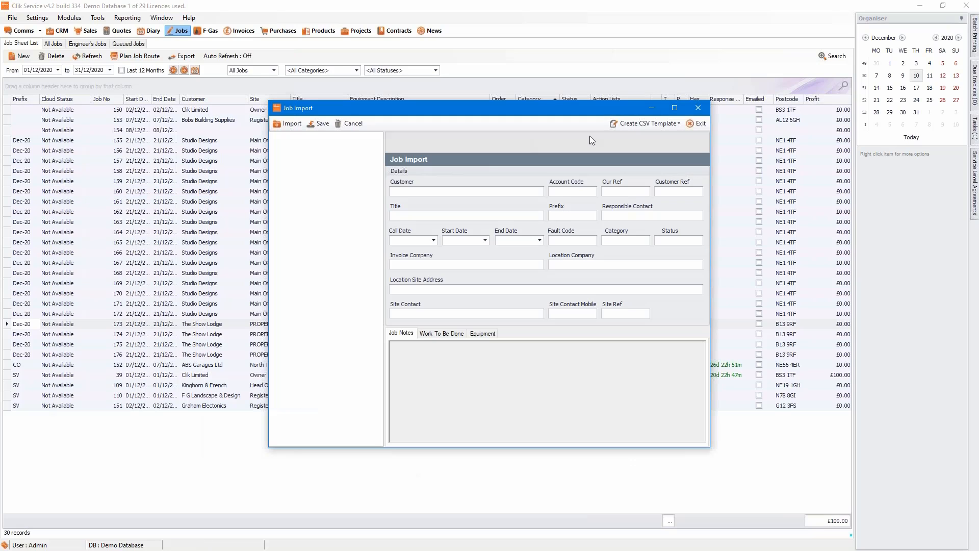
drag(515, 107, 450, 65)
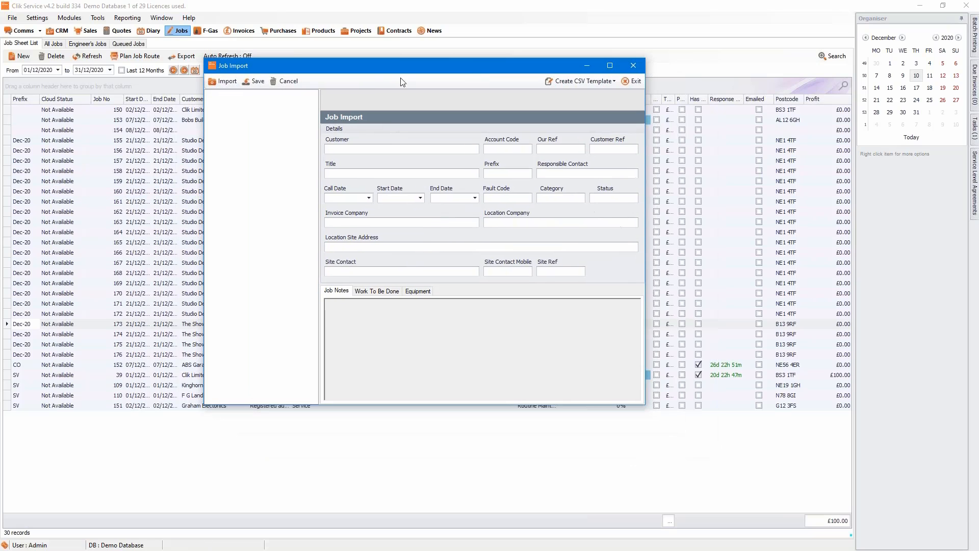
click(215, 82)
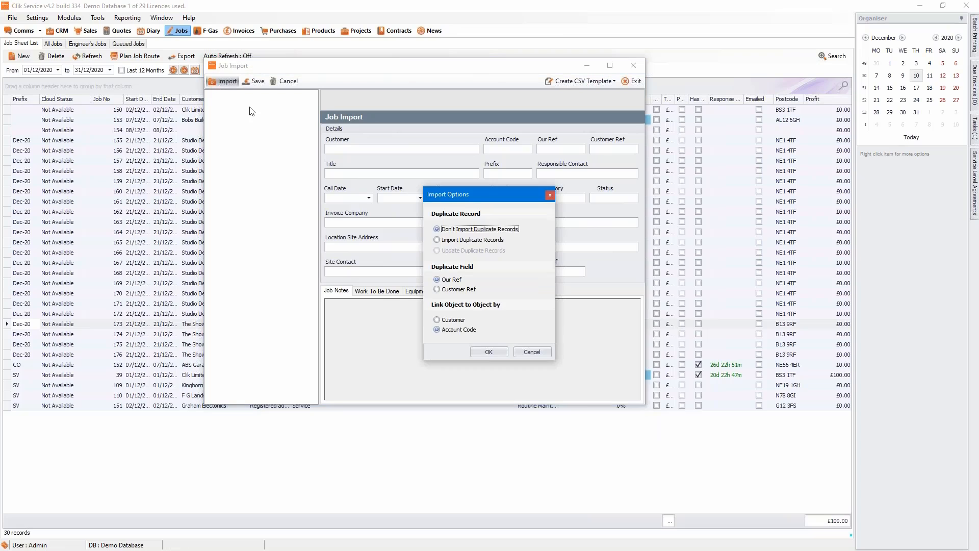
click(488, 355)
click(347, 222)
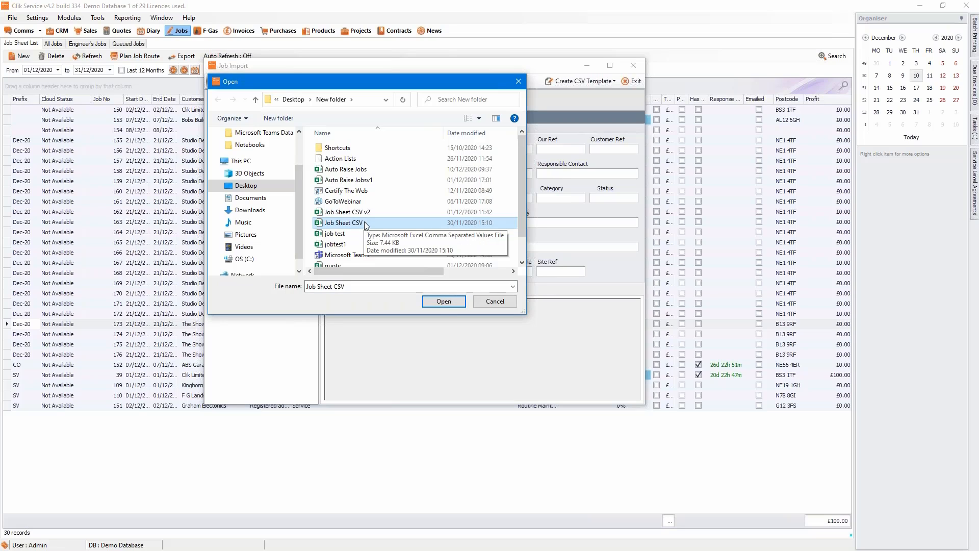
click(480, 302)
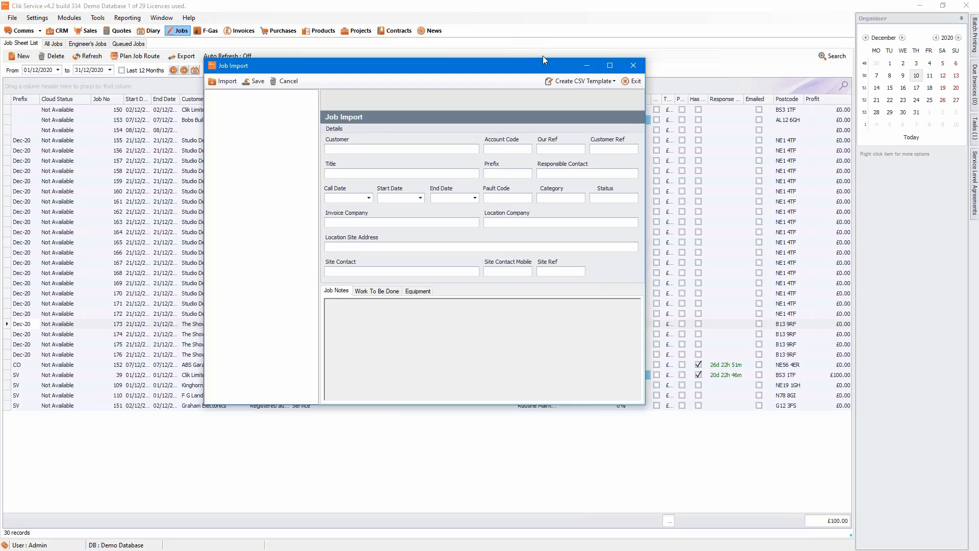
Add all optional headers to a Job Template CSV, then close the field picker and Job Import.
click(556, 82)
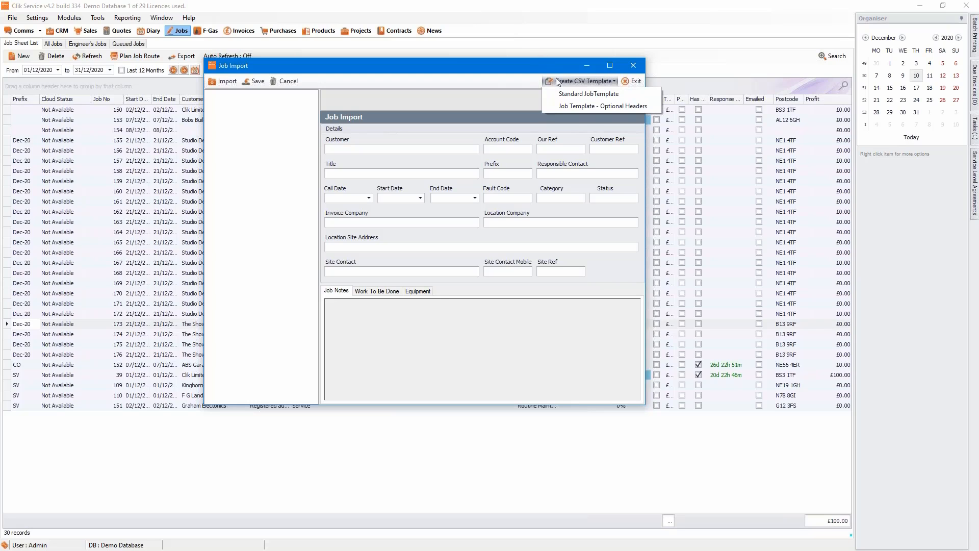
click(556, 106)
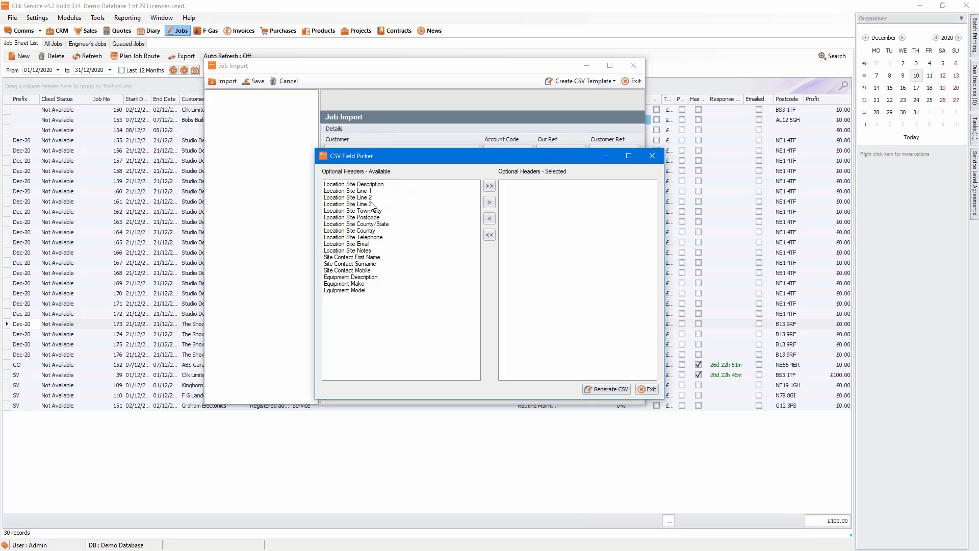
click(365, 186)
drag(365, 186, 354, 264)
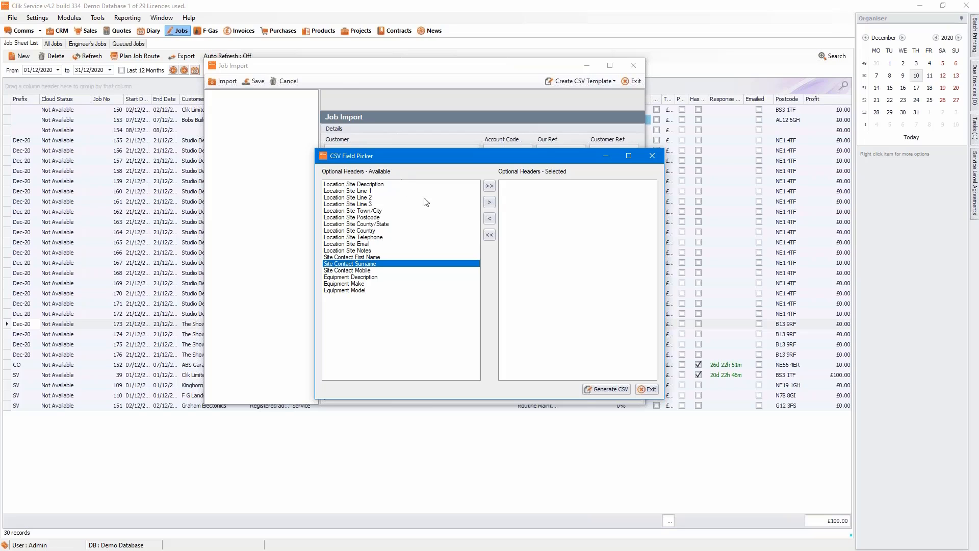
click(489, 186)
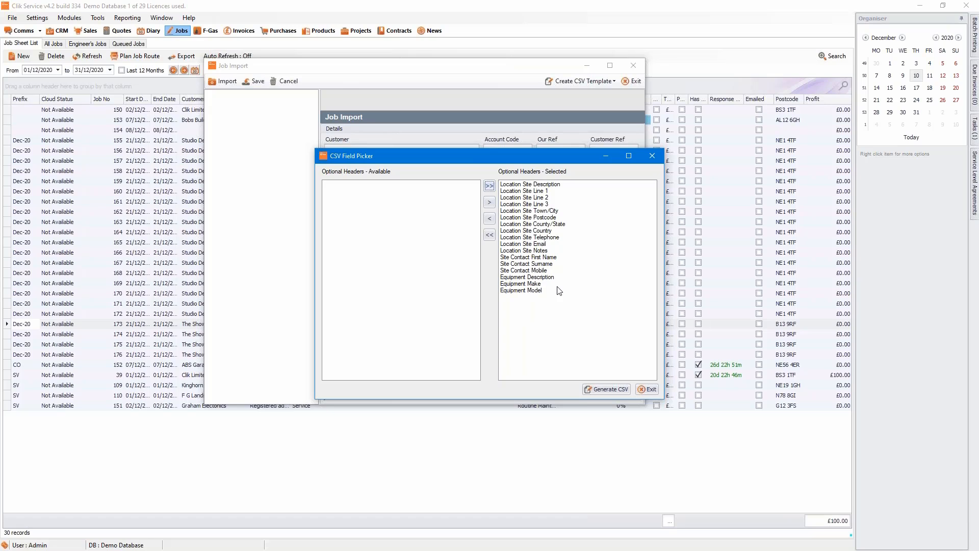
click(645, 390)
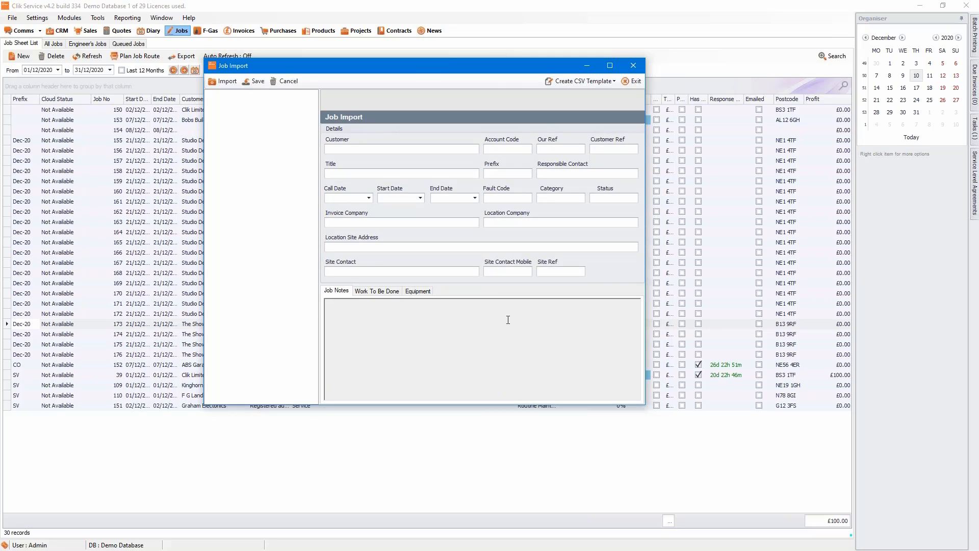
click(630, 84)
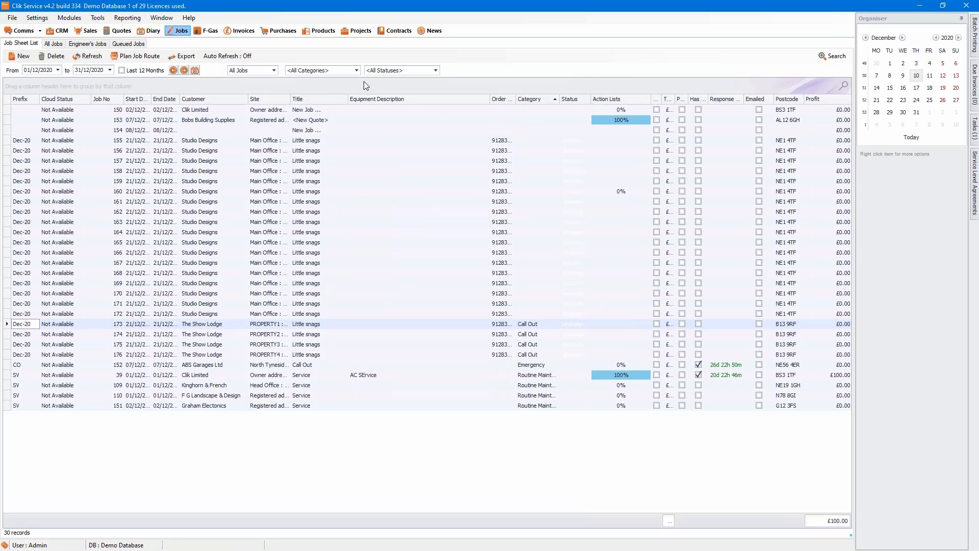
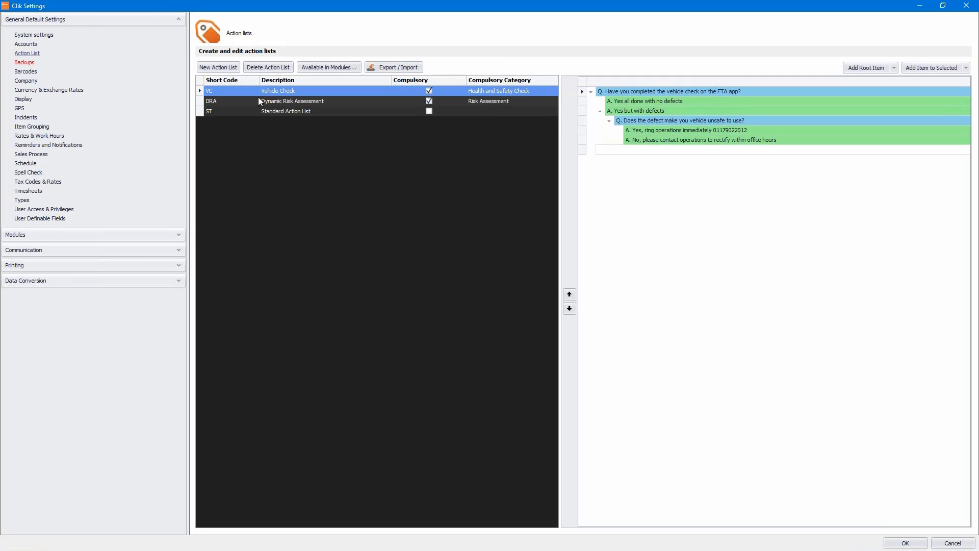
click(255, 93)
click(253, 102)
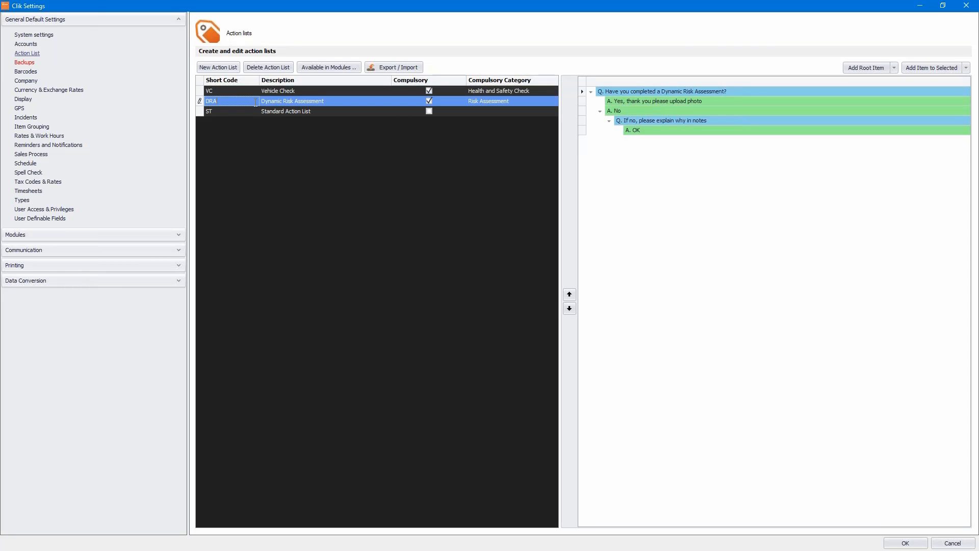
click(255, 112)
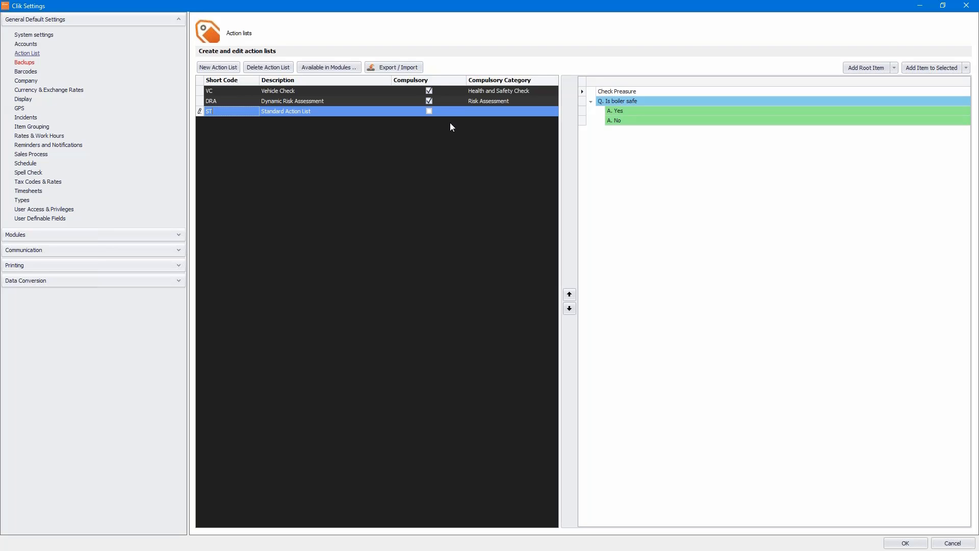
click(545, 94)
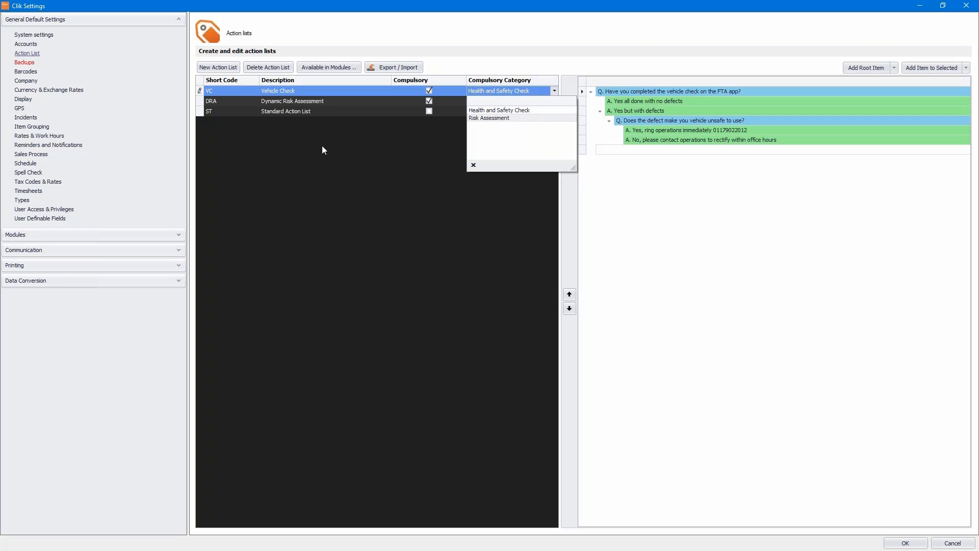
Untick and retick Vehicle Check's Compulsory box, keeping Health and Safety Check, and save the change.
click(322, 162)
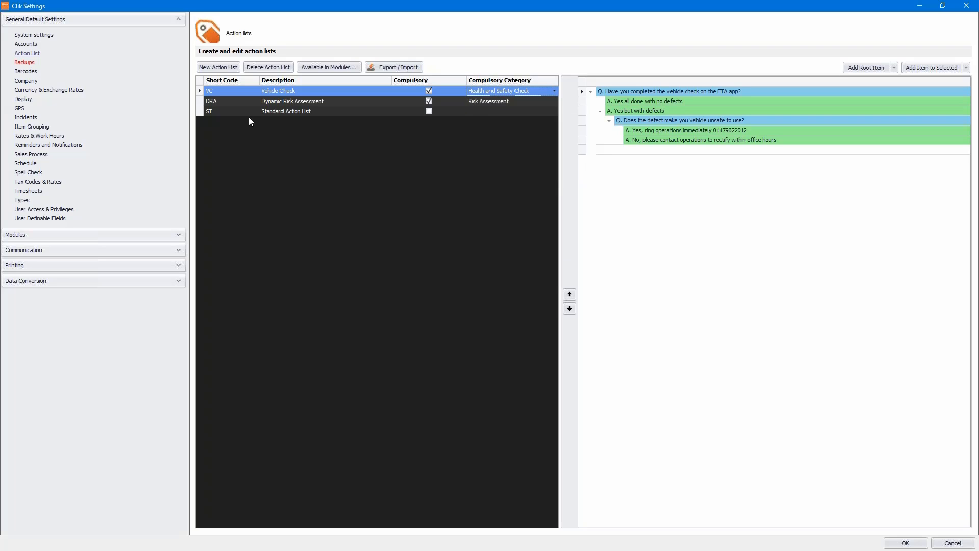
click(238, 102)
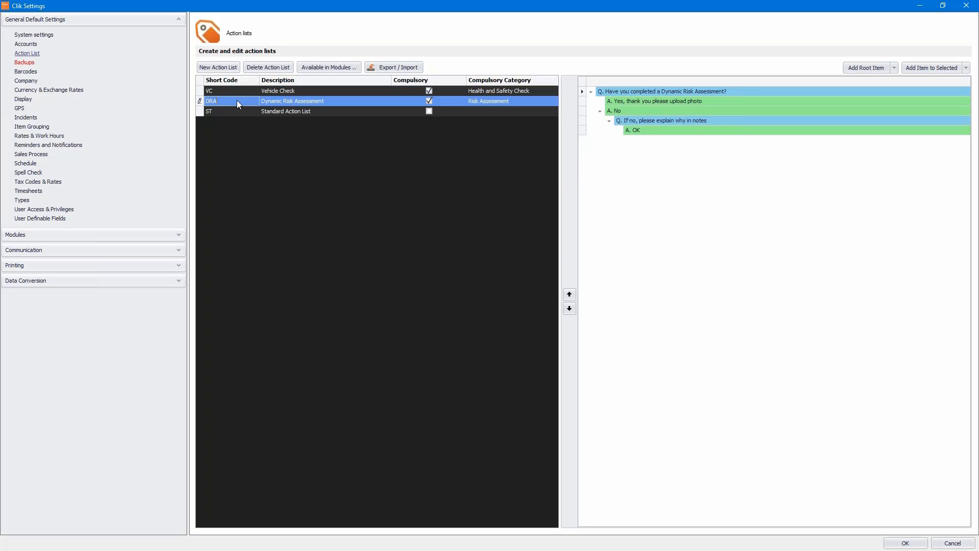
click(429, 93)
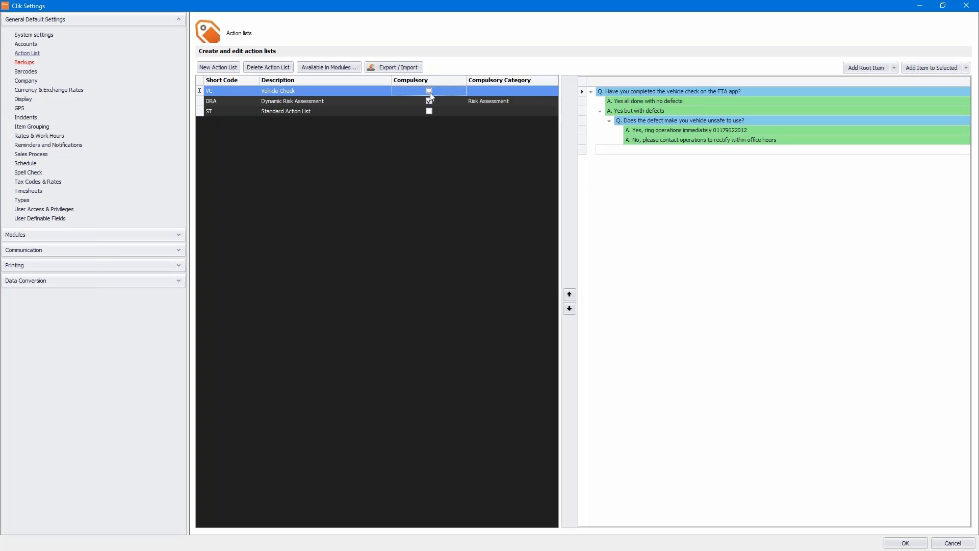
click(427, 93)
click(404, 101)
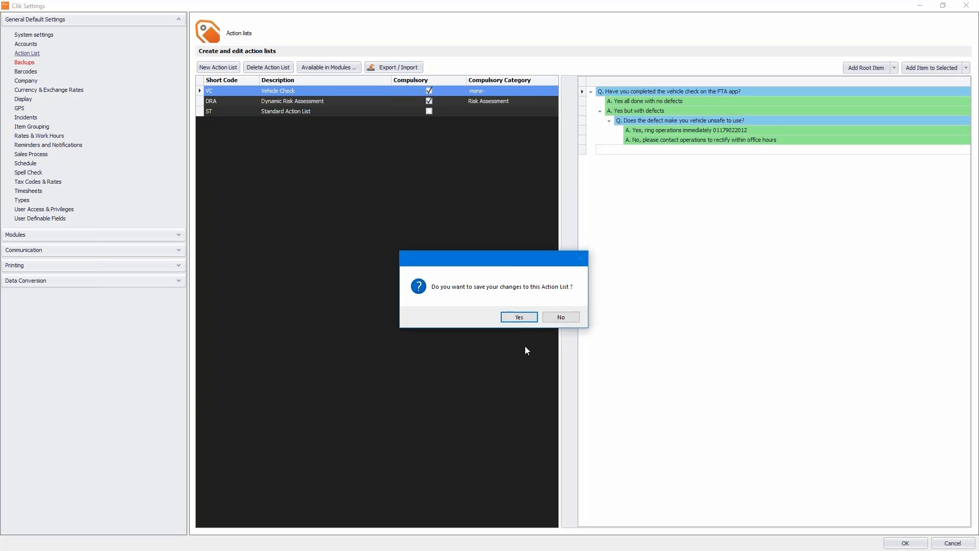
click(519, 318)
Set Vehicle Check's compulsory category to Health and Safety Check, save, then go to Types & Categories.
click(479, 92)
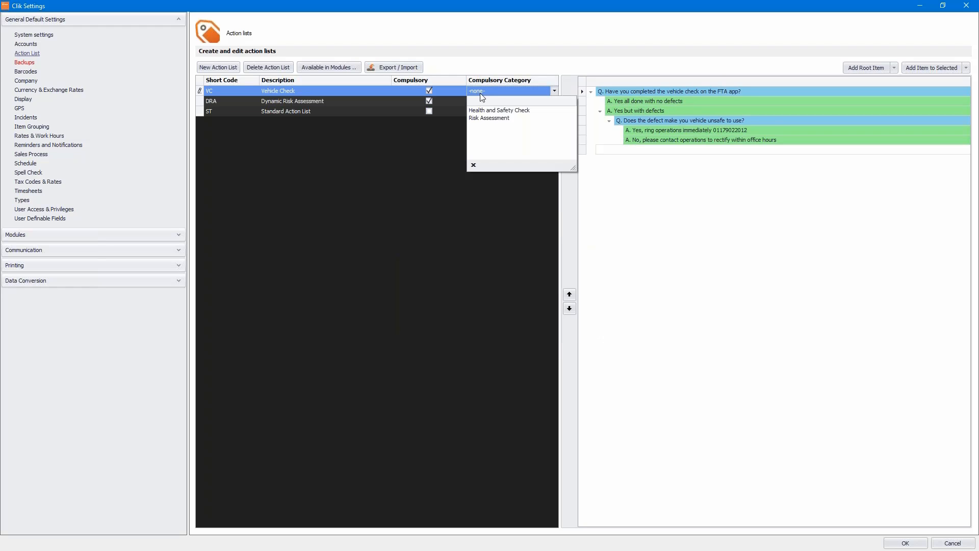
click(497, 110)
click(385, 98)
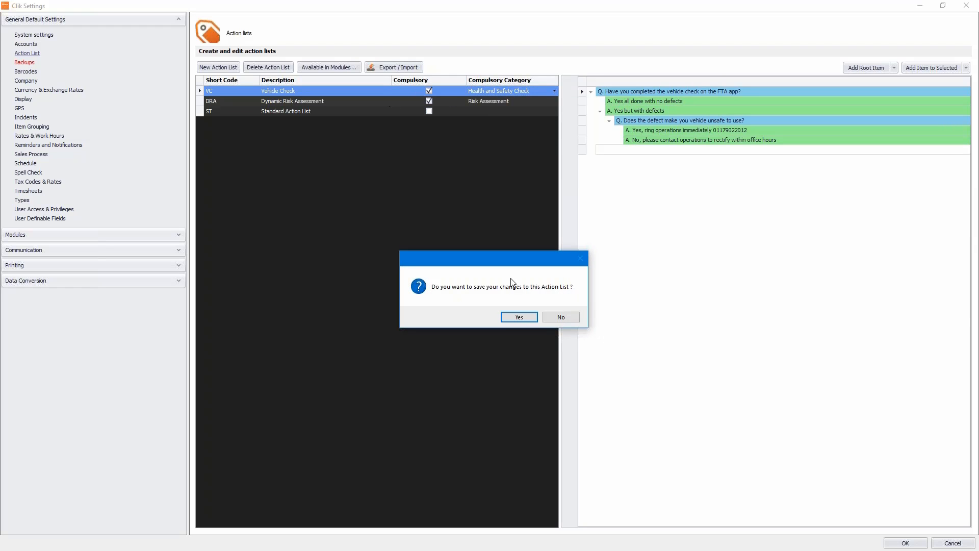
click(519, 317)
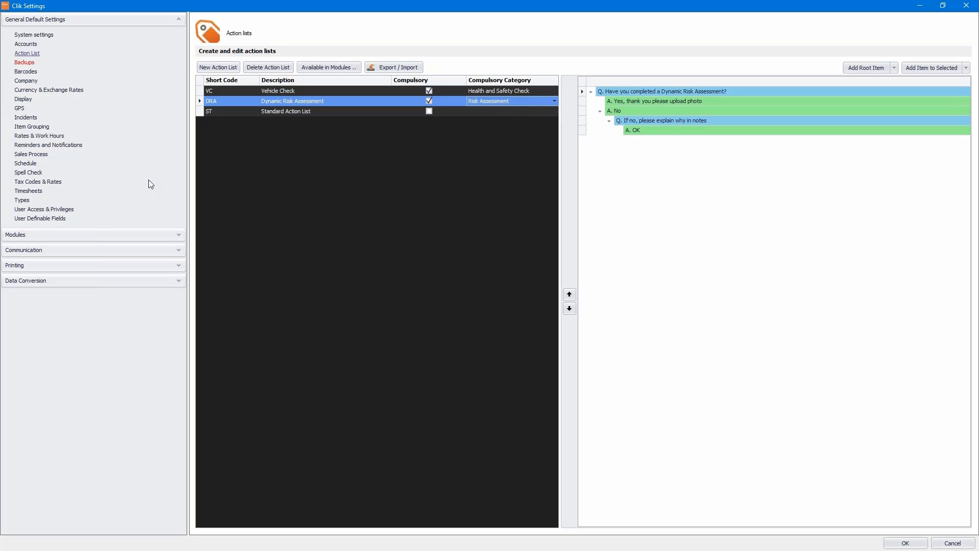
click(23, 202)
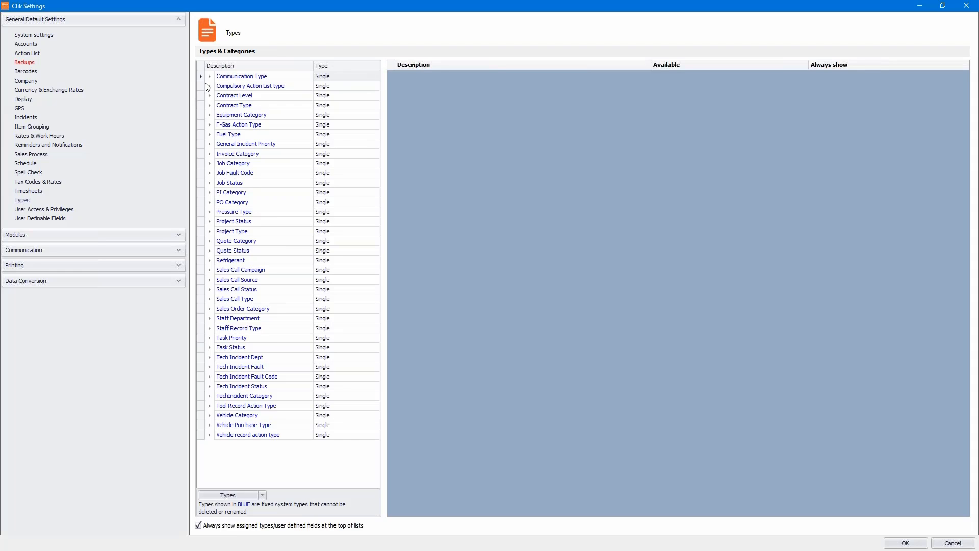
Add a 'Service' sub-item under Compulsory Action List type and close Settings with OK.
click(210, 86)
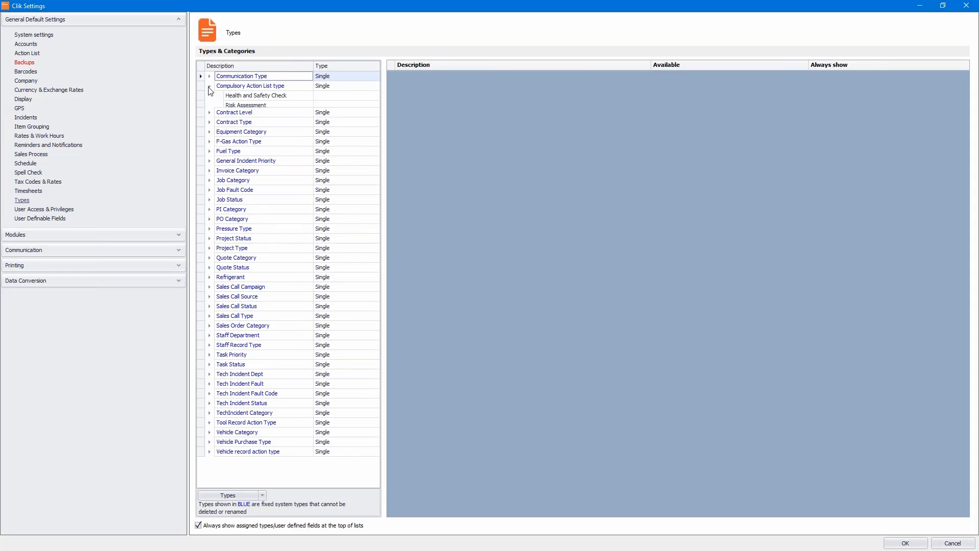
right_click(241, 90)
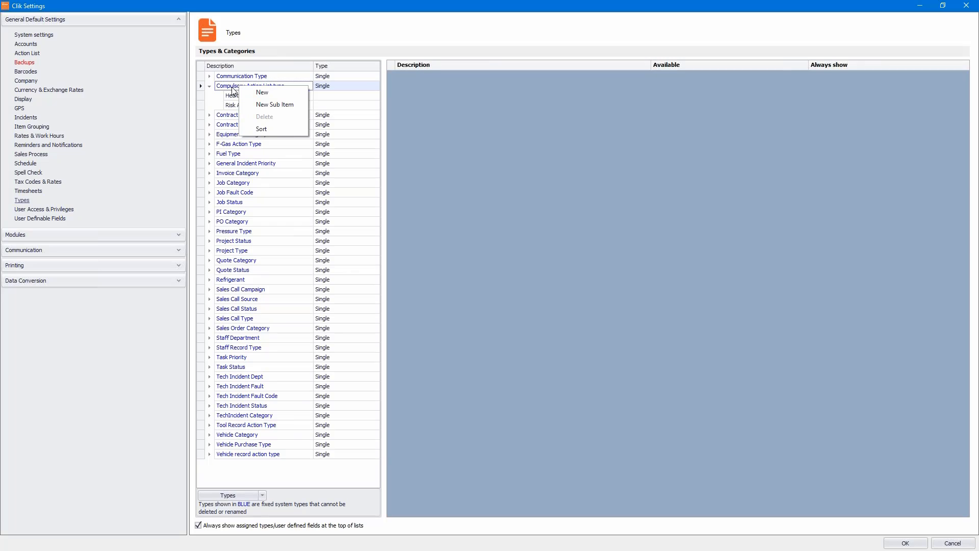
click(274, 105)
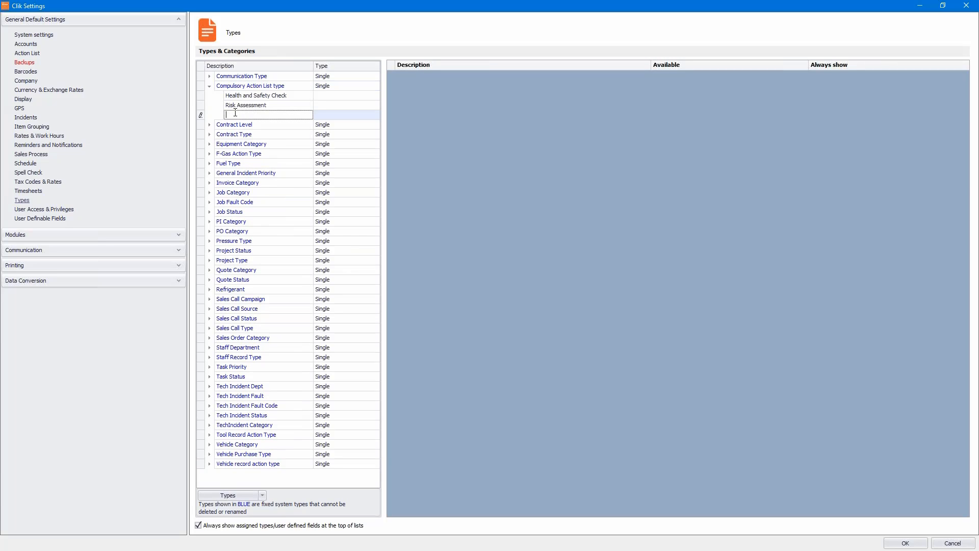
text(Service)
click(262, 86)
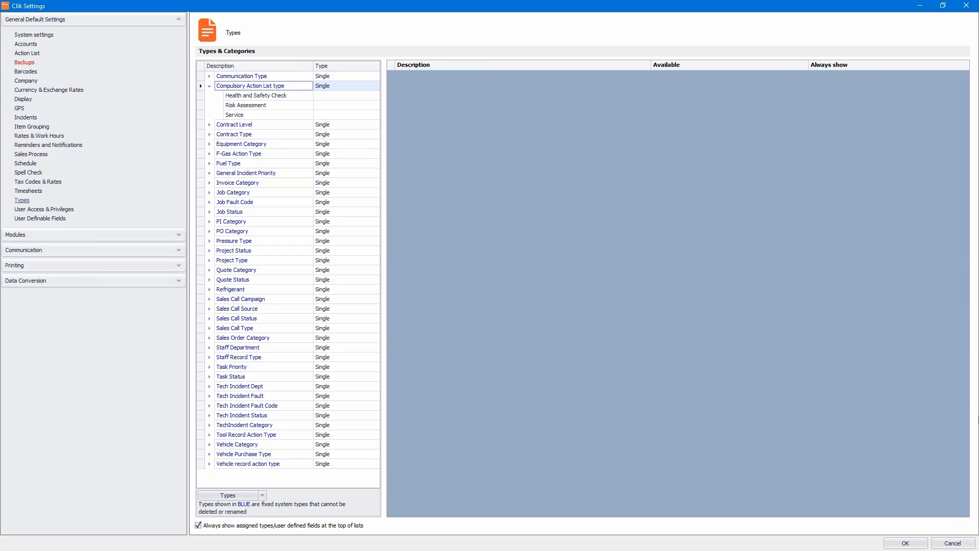
click(911, 544)
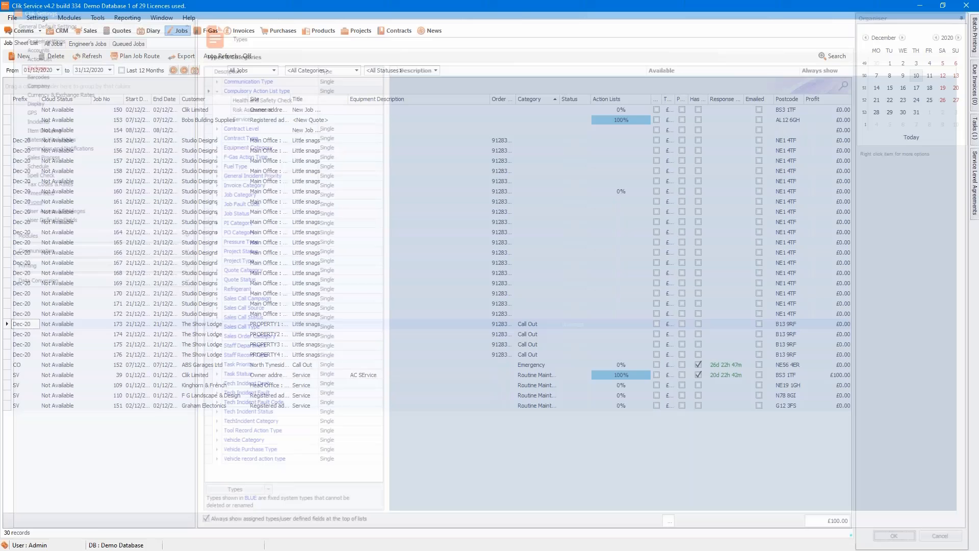
Open job 173 for The Show Lodge and attach Vehicle Check and Dynamic Risk Assessment.
click(197, 334)
click(198, 325)
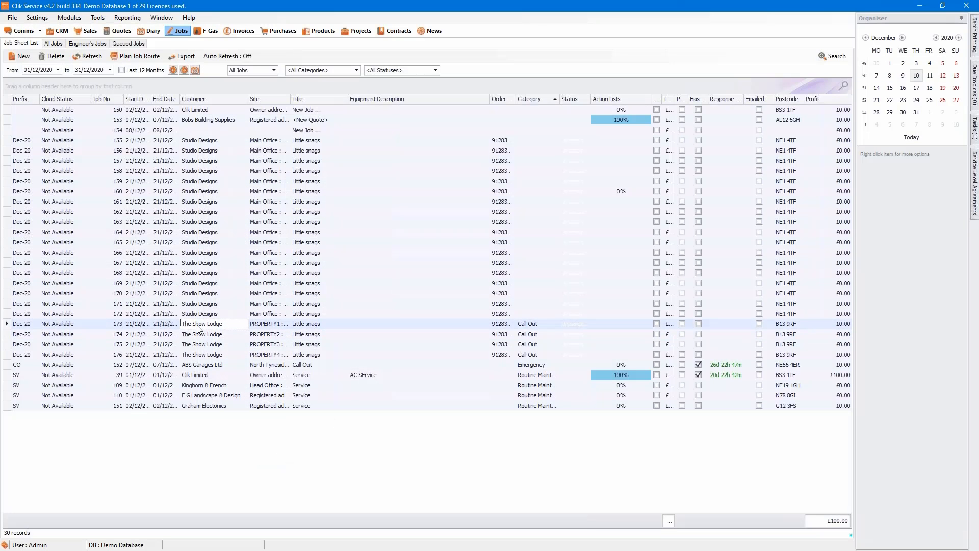
double_click(198, 326)
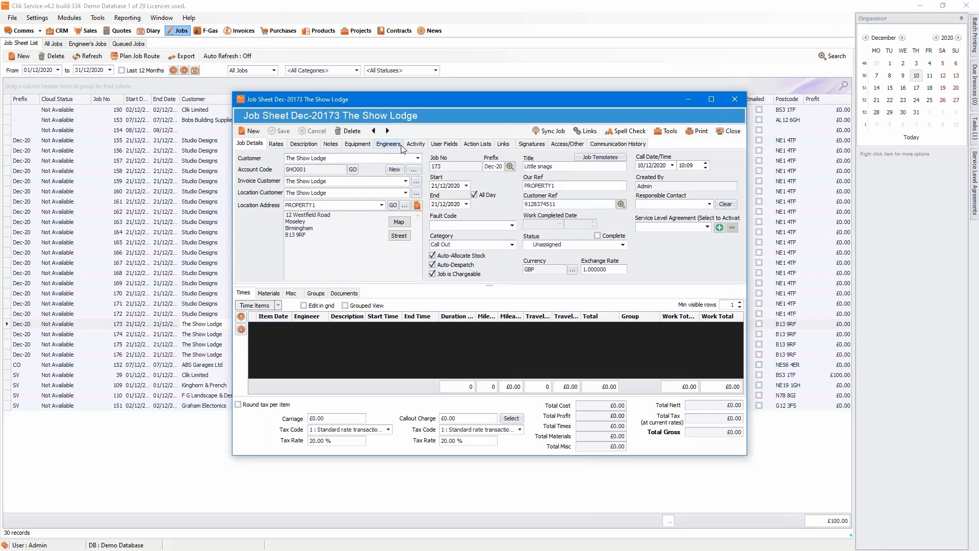
click(477, 144)
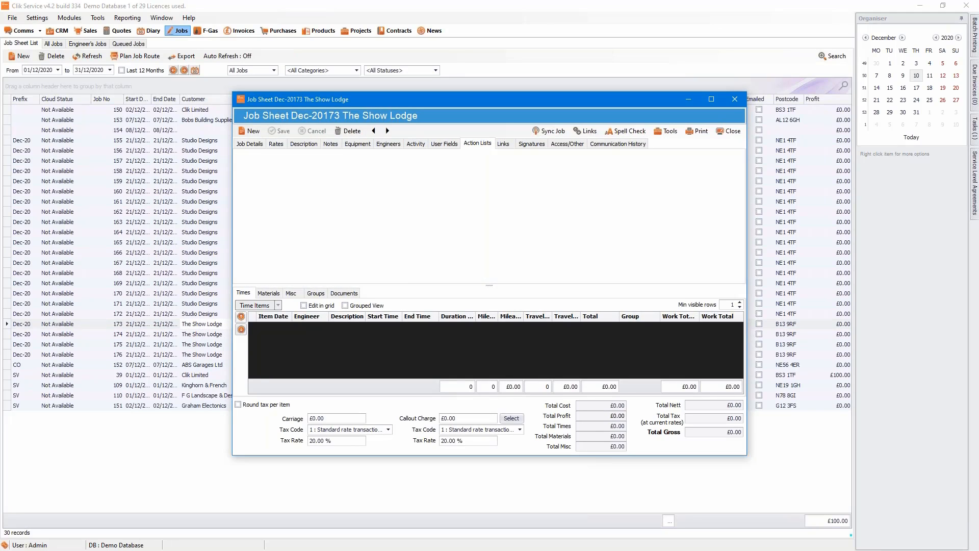
click(247, 159)
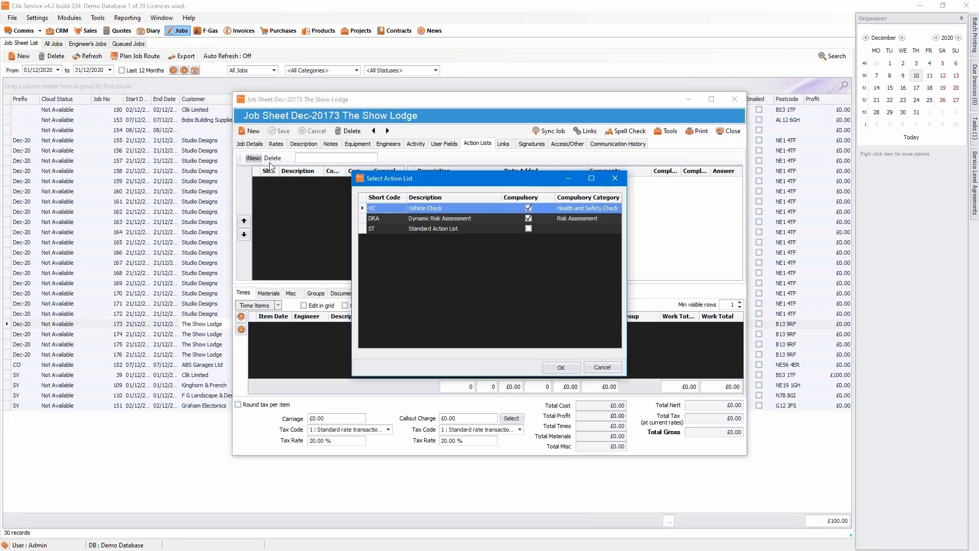
click(476, 209)
click(561, 369)
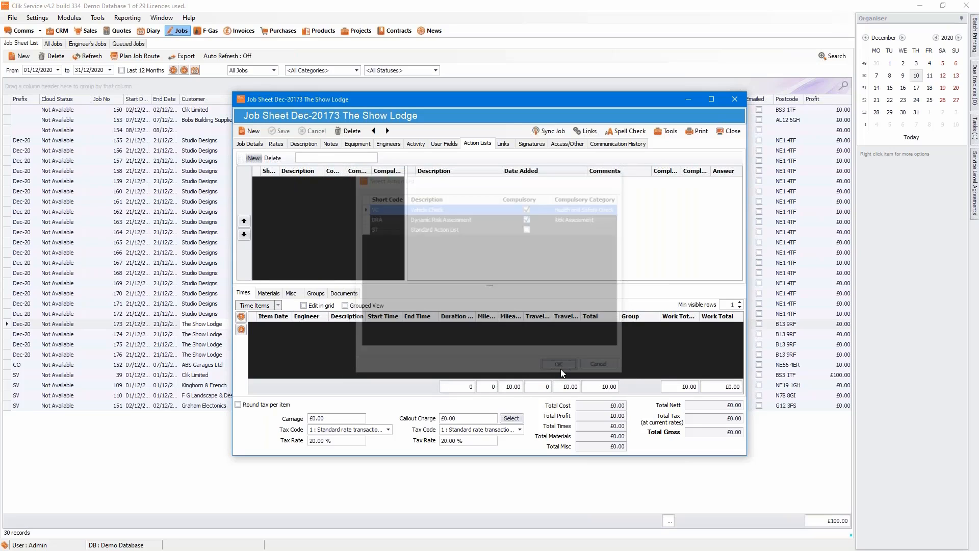
click(251, 159)
click(400, 218)
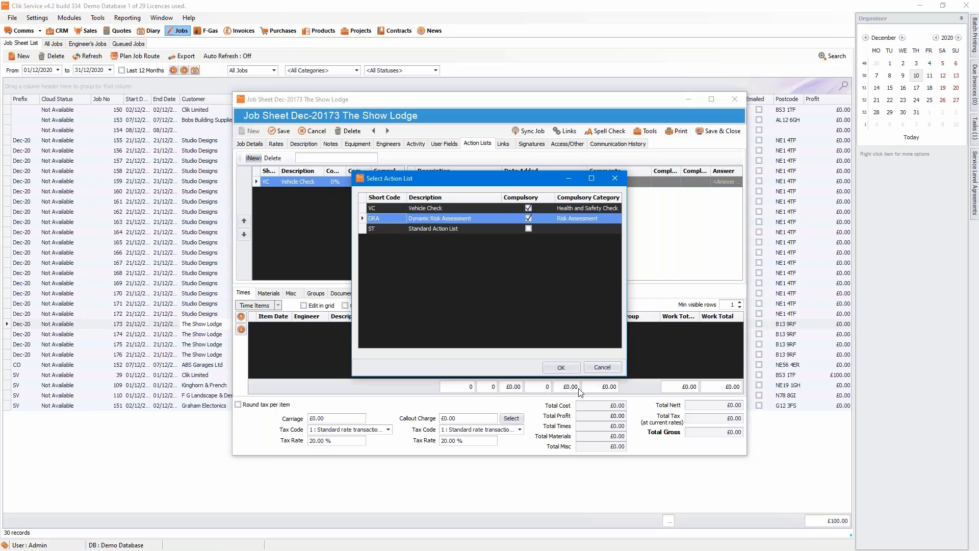
click(561, 368)
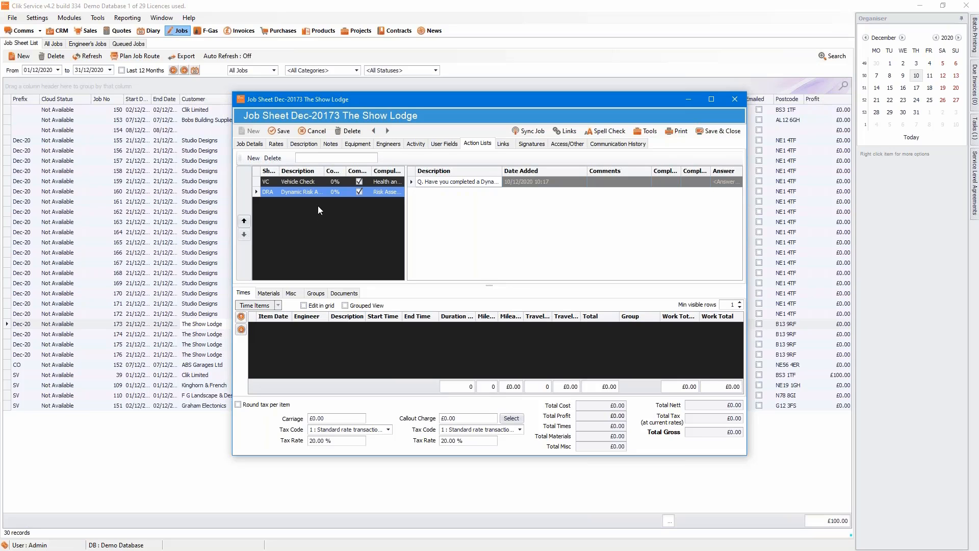
Attach the Standard Action List, save the job, and start adding an engineer.
click(256, 159)
click(408, 230)
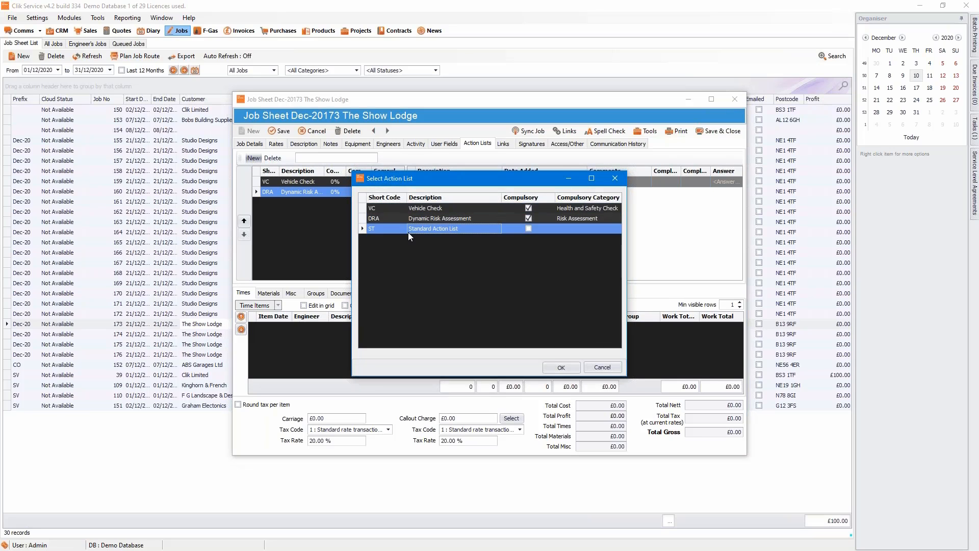
click(570, 369)
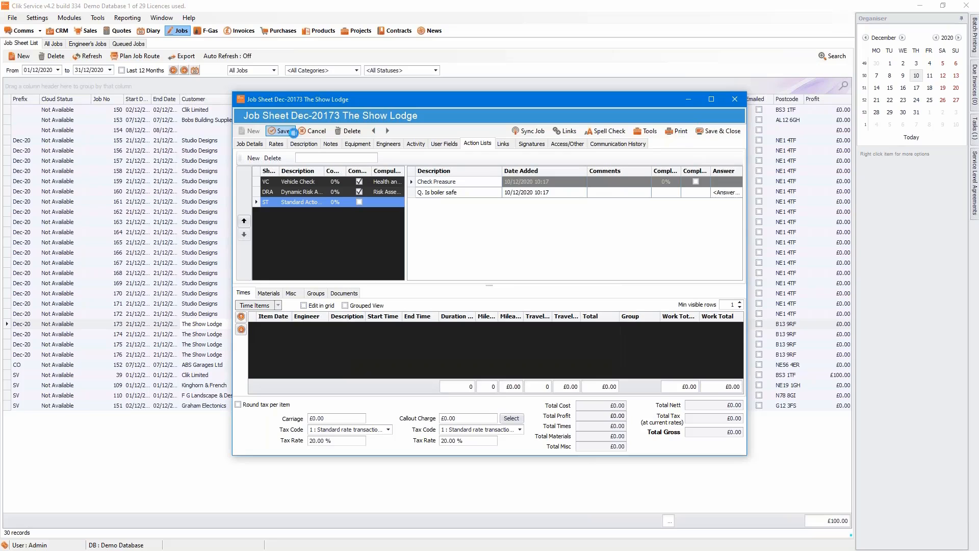
click(286, 131)
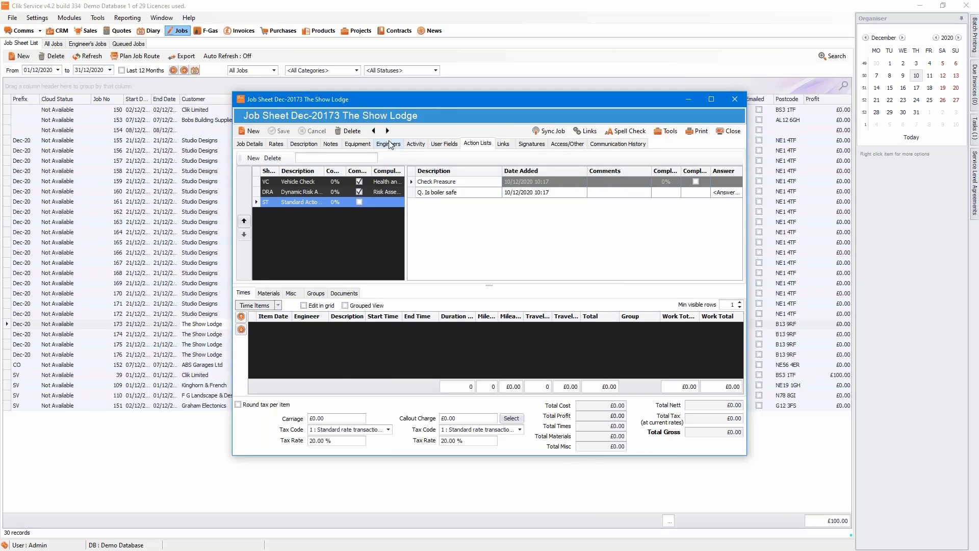
click(394, 146)
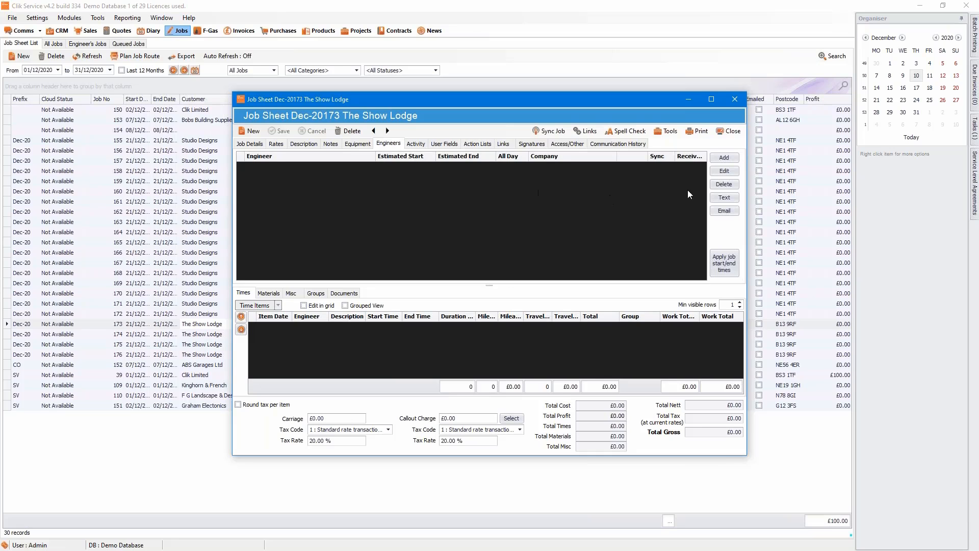
click(728, 162)
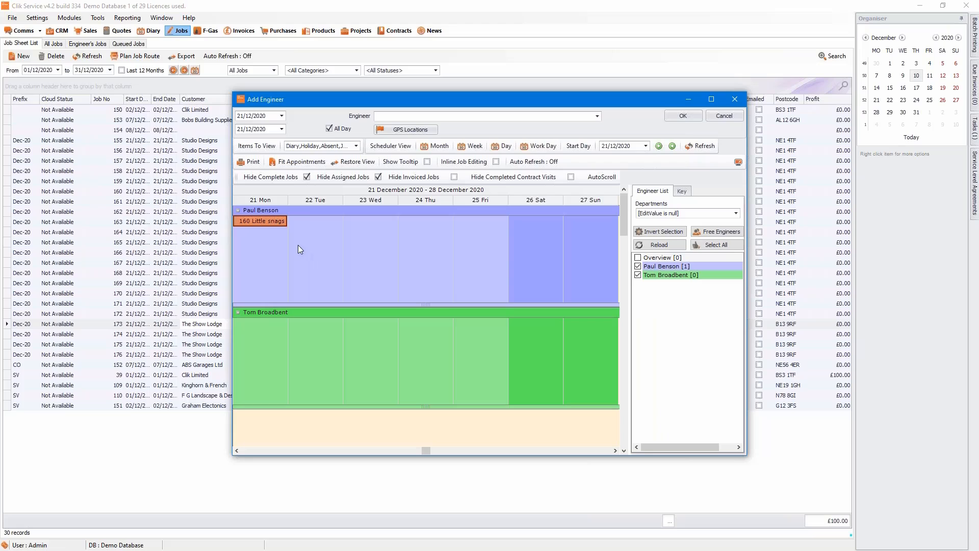
Book the engineer on Monday 21/12/2020 for job 173, save and close the job sheet, and bring in the Clik Remote window.
click(271, 256)
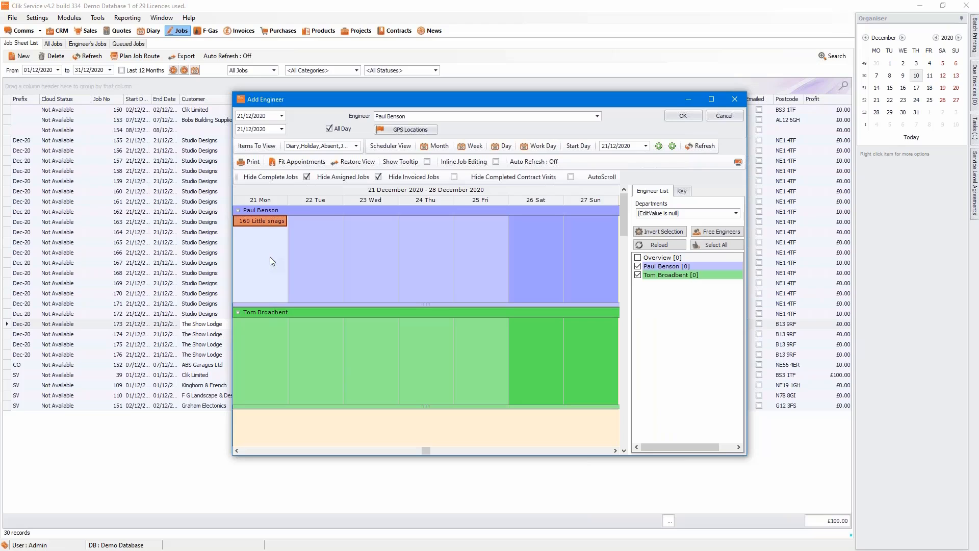
click(675, 115)
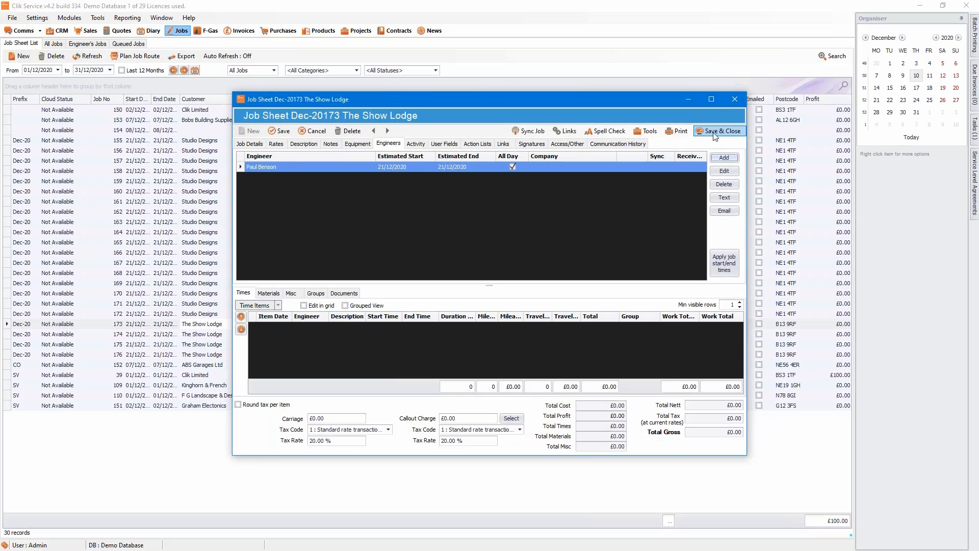
click(715, 134)
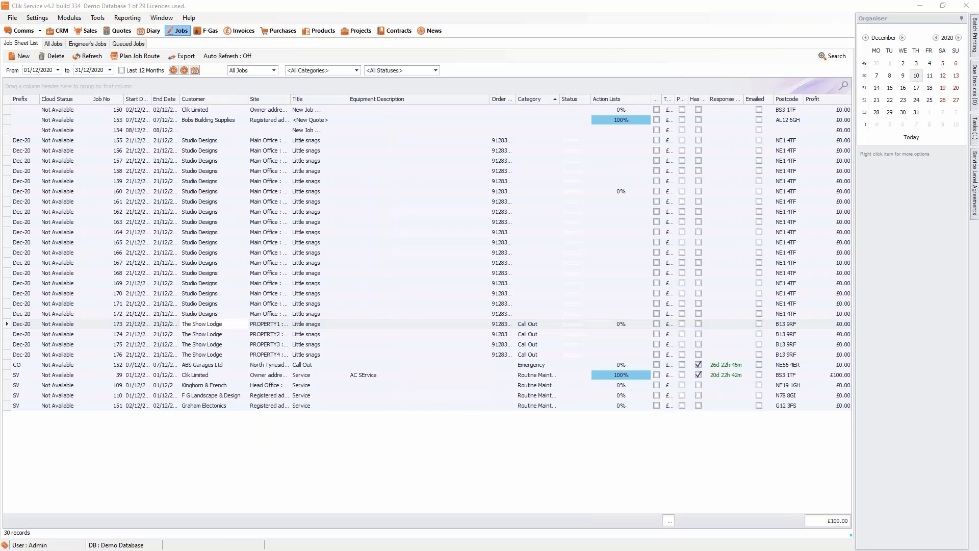
drag(0, 219, 706, 14)
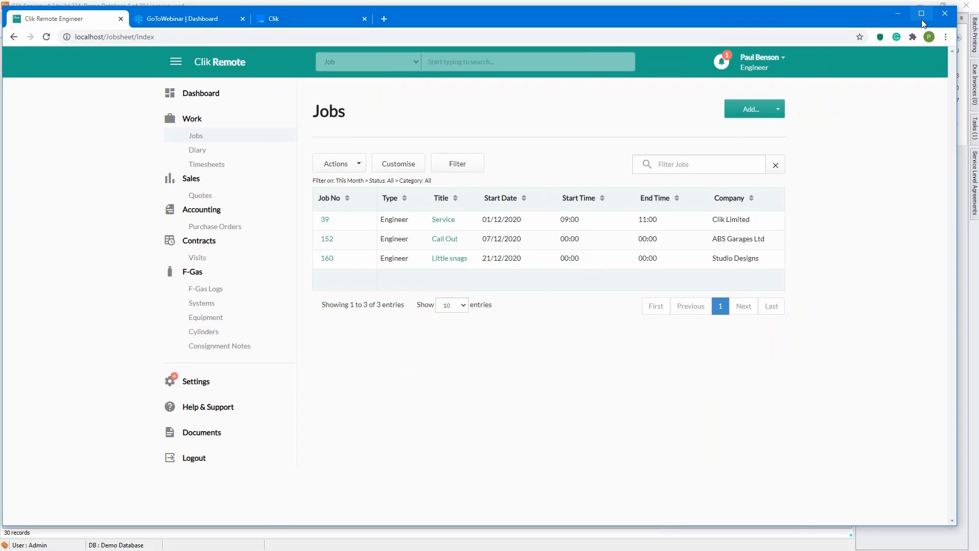
Maximize the browser, refresh Clik Remote's Jobs list, and view job 173's Little snags details.
click(922, 20)
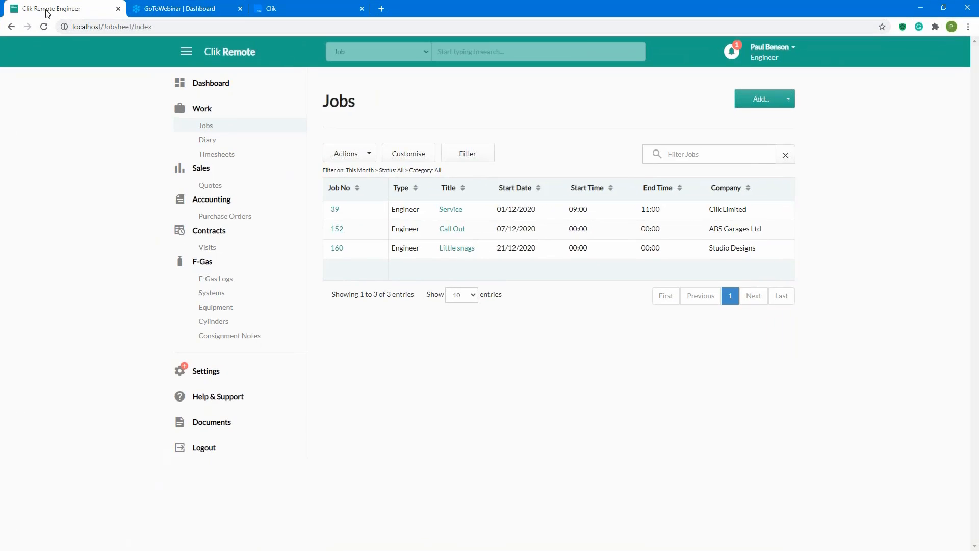
click(45, 29)
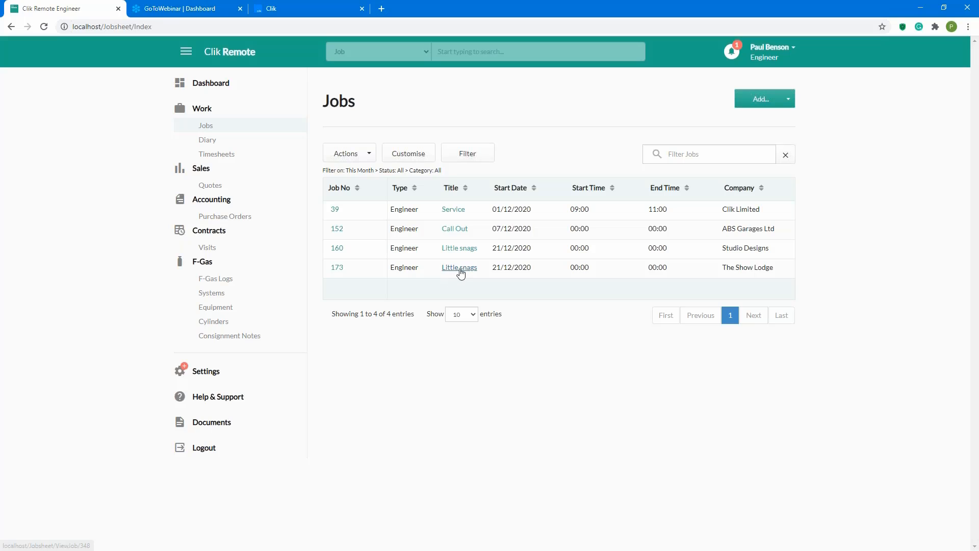
click(459, 270)
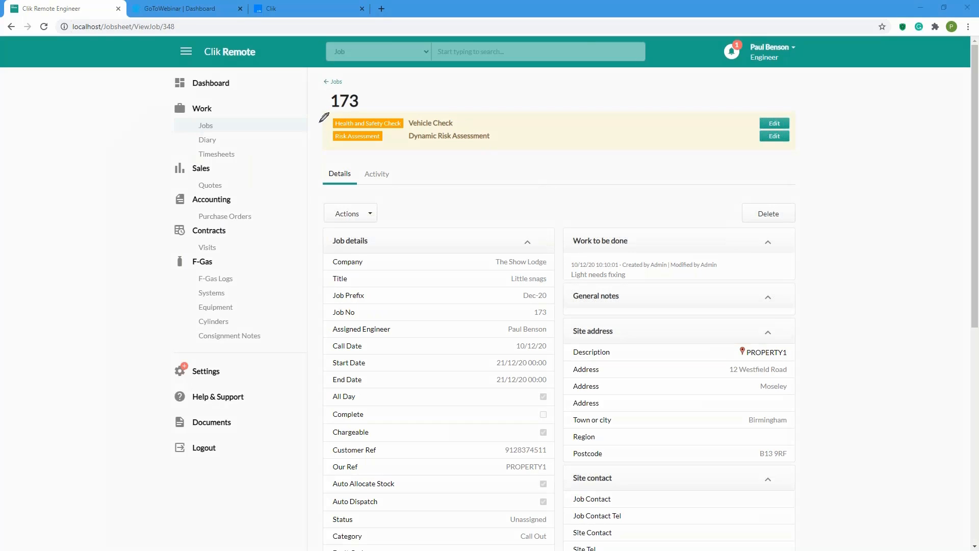
mouse_move(325, 106)
mouse_down()
mouse_move(319, 128)
mouse_move(348, 164)
mouse_move(734, 160)
mouse_move(822, 124)
mouse_move(678, 81)
mouse_move(398, 82)
mouse_move(324, 106)
mouse_up()
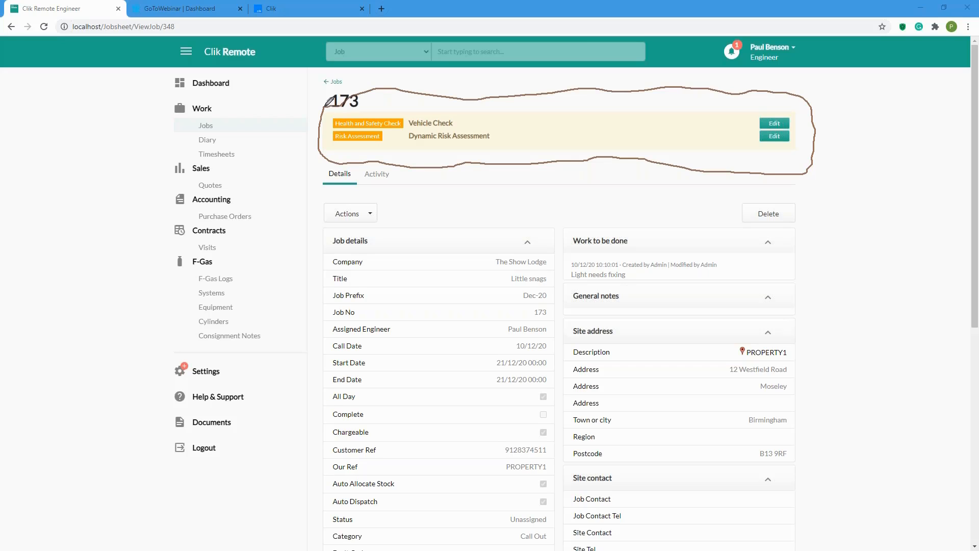
right_click(234, 120)
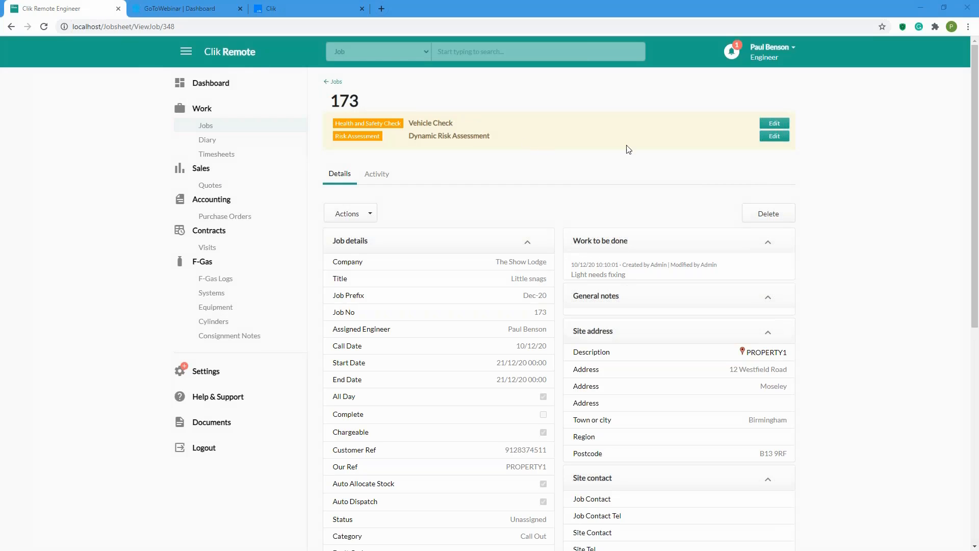
Answer job 173's Vehicle Check with 'Yes all done with no defects' and tick the follow-up item.
click(771, 128)
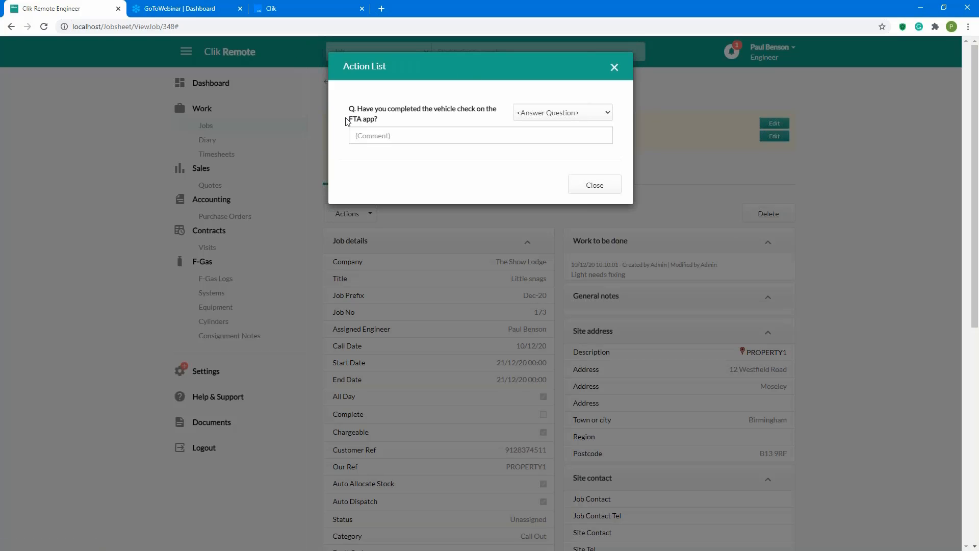
click(529, 113)
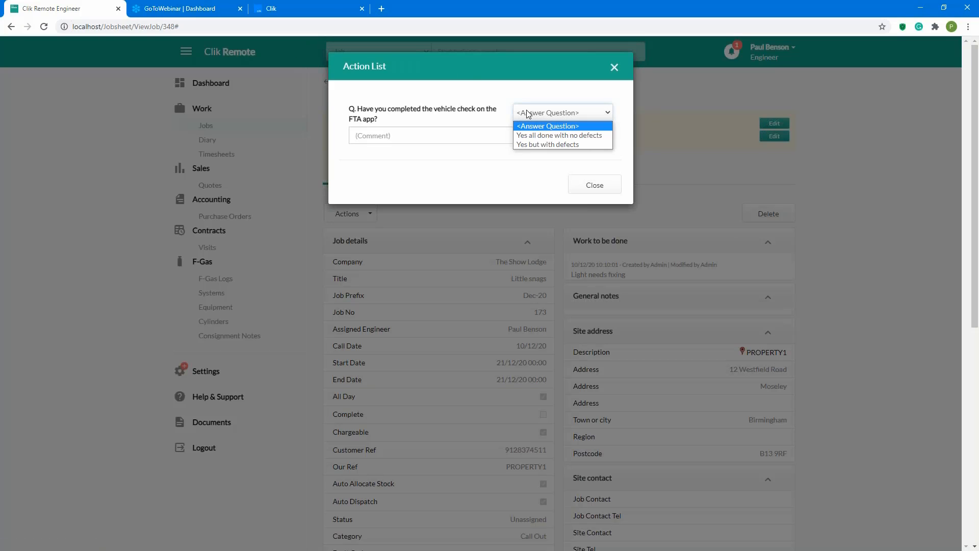
click(541, 135)
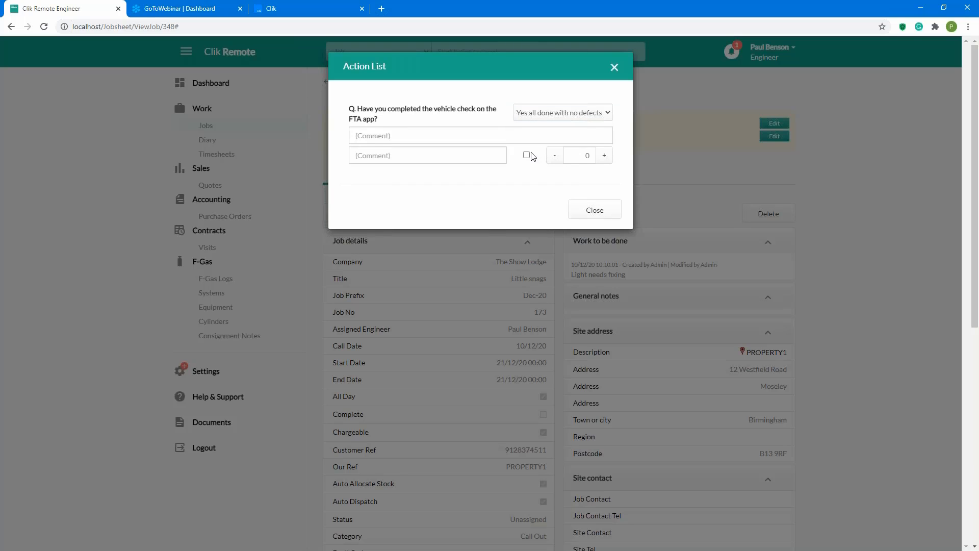
click(527, 155)
click(597, 212)
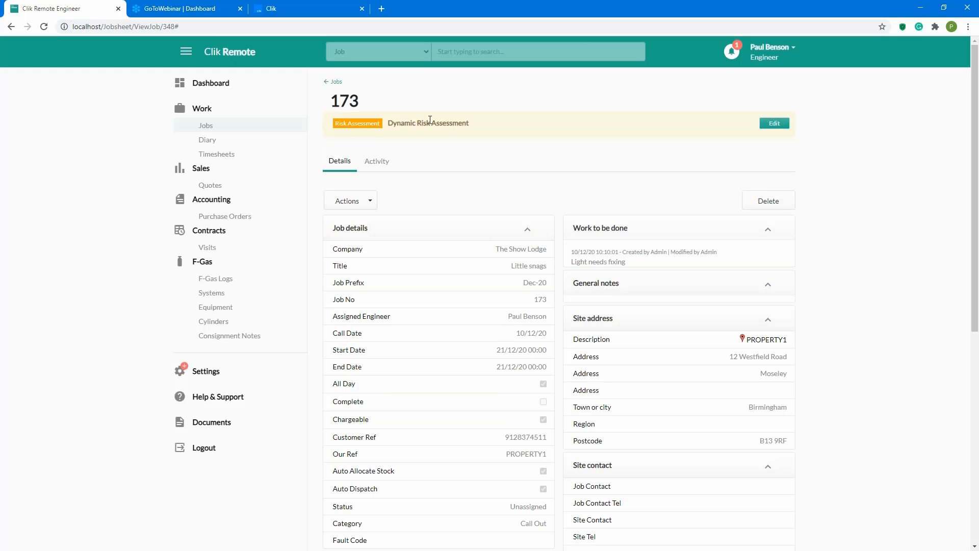
Answer the Dynamic Risk Assessment with 'Yes, thank you please upload photo'.
click(775, 125)
click(524, 111)
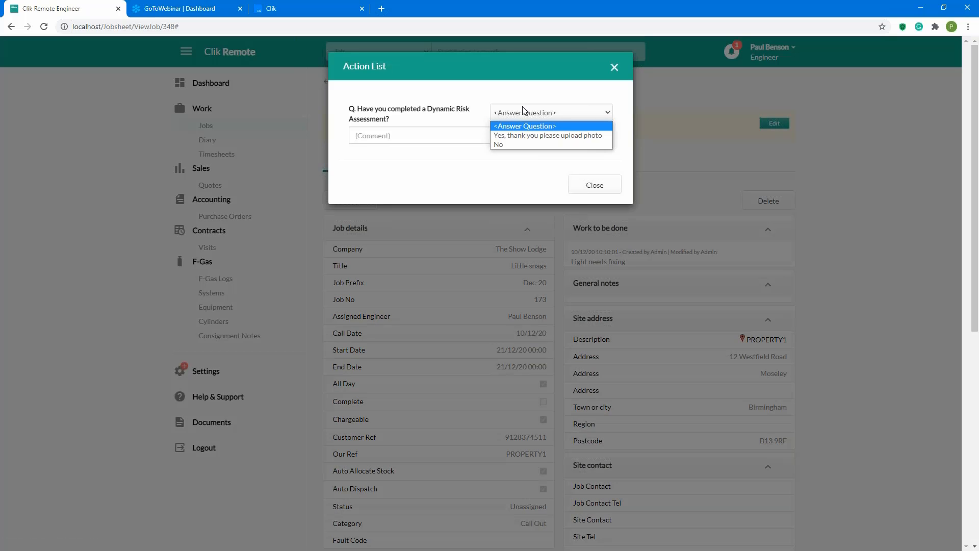
click(524, 135)
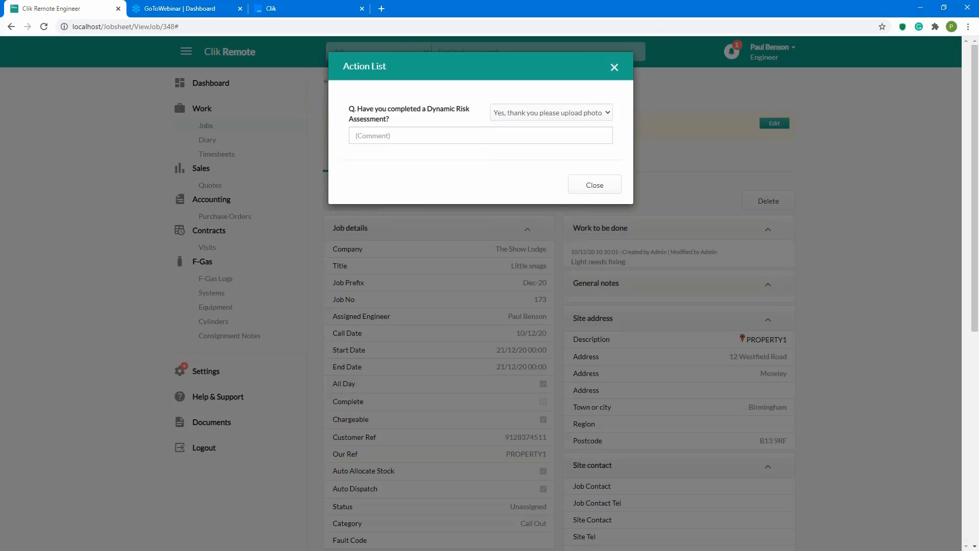
click(596, 186)
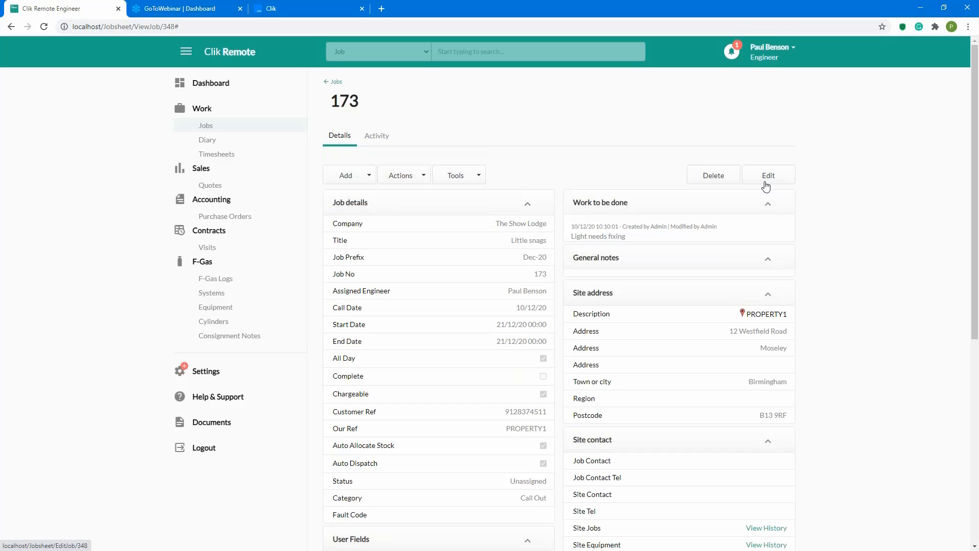
Tick Check Preasure at 100 on job 173's Standard Action List and return to the job page.
click(335, 173)
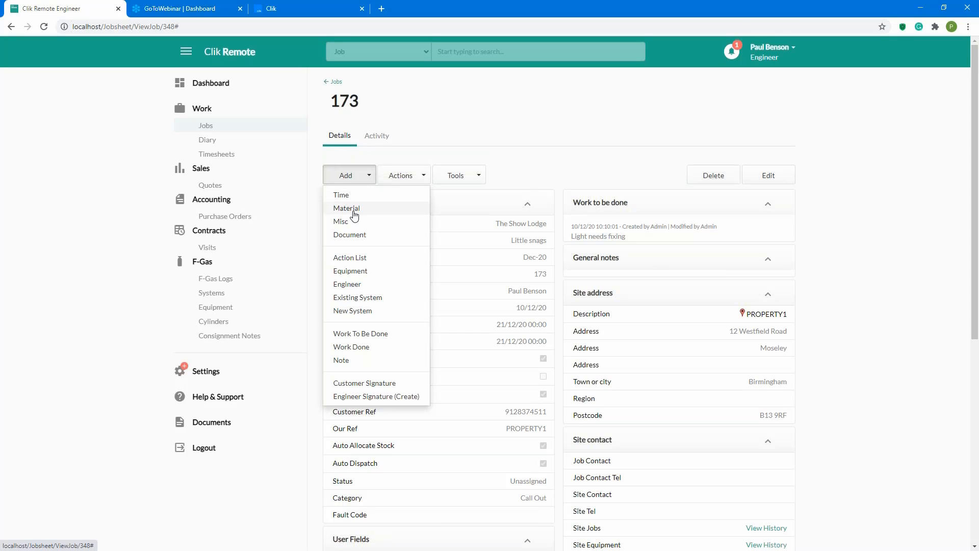
click(559, 218)
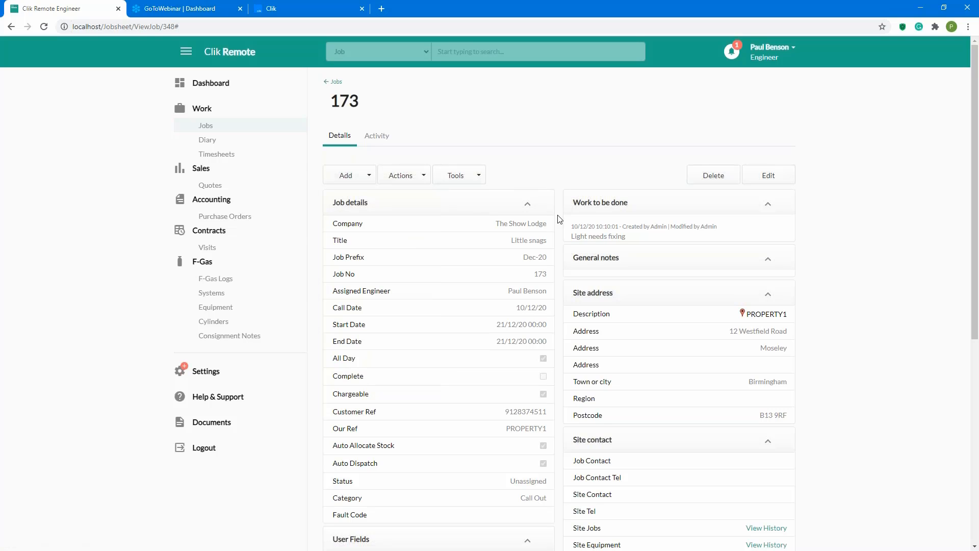
scroll(560, 218, down, 7)
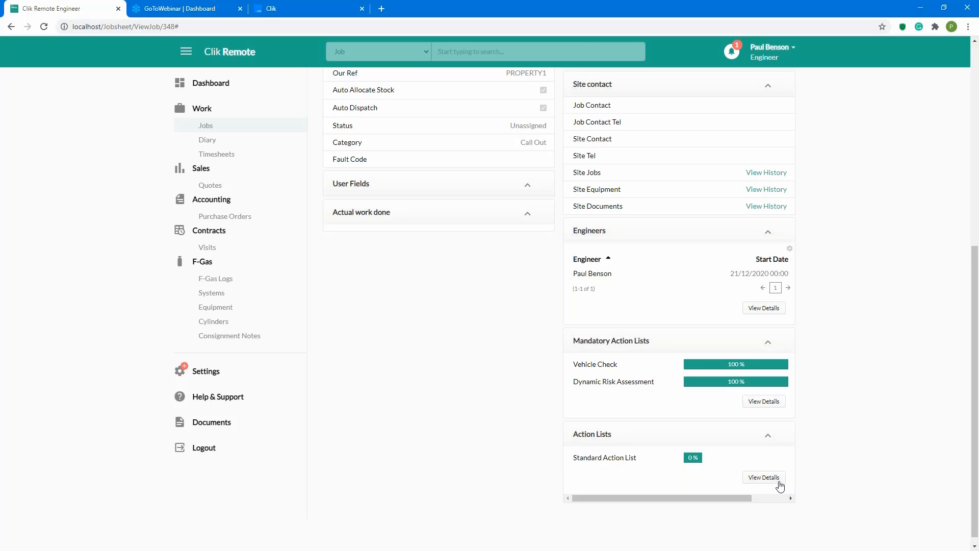
click(759, 478)
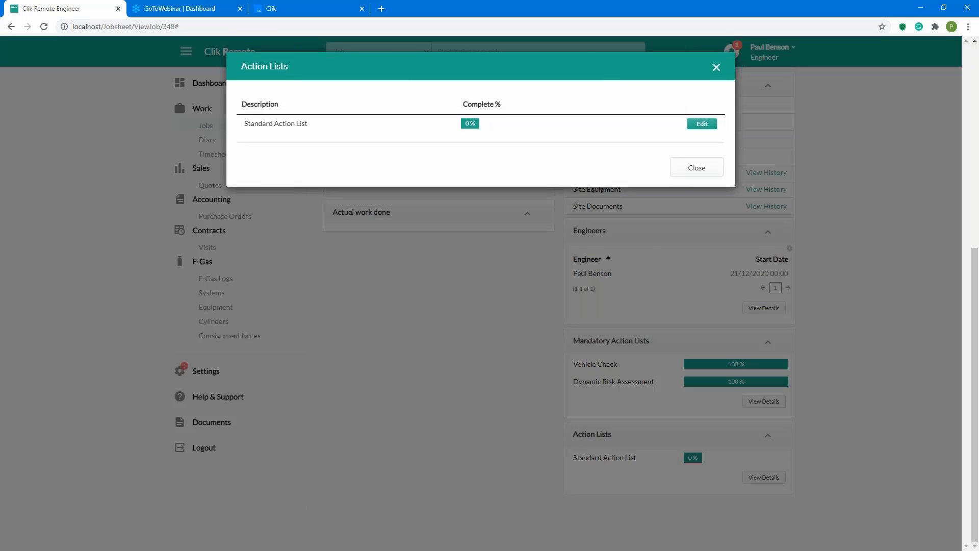
click(697, 126)
click(527, 121)
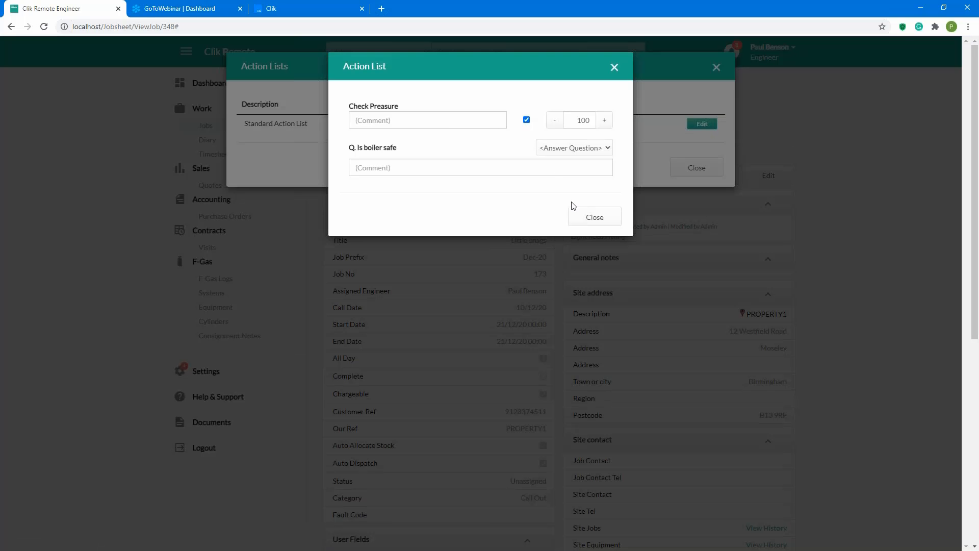
click(575, 214)
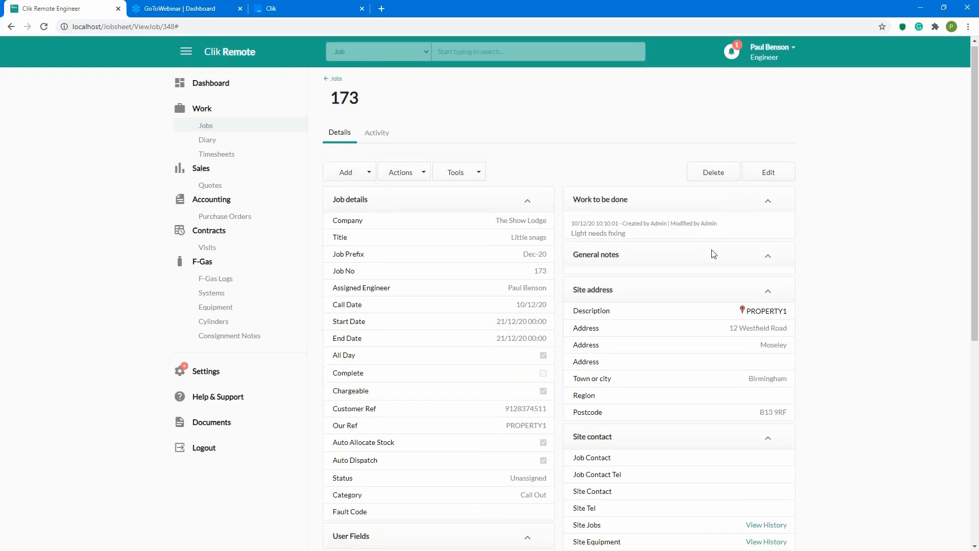
scroll(714, 254, down, 6)
scroll(715, 255, up, 5)
scroll(716, 255, up, 1)
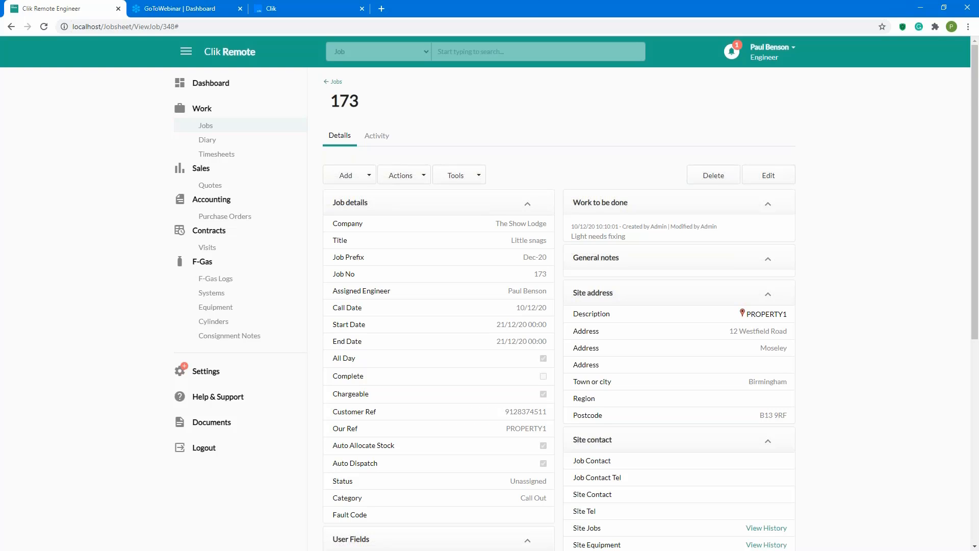
Back in Clik Service, select the Call Out template under New Job from Template.
key(alt+Tab)
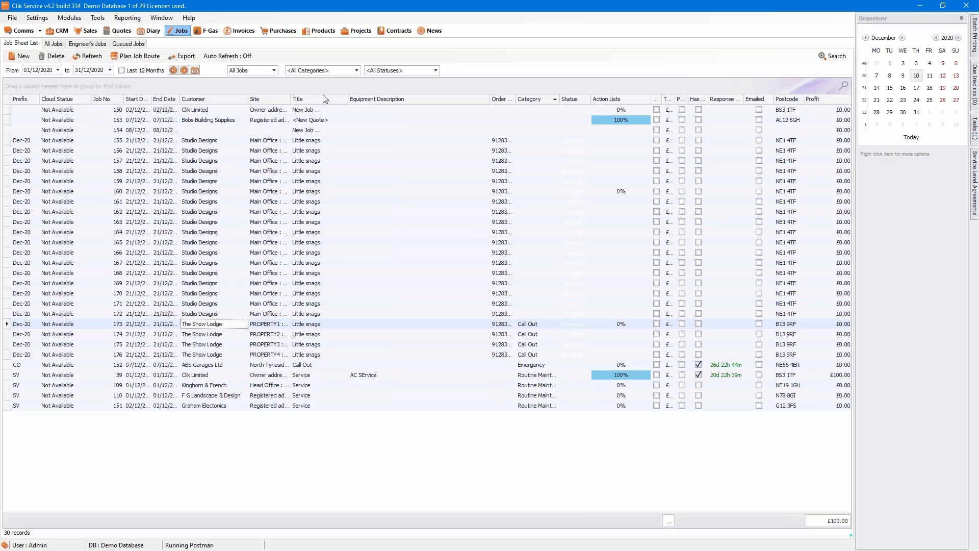
click(21, 56)
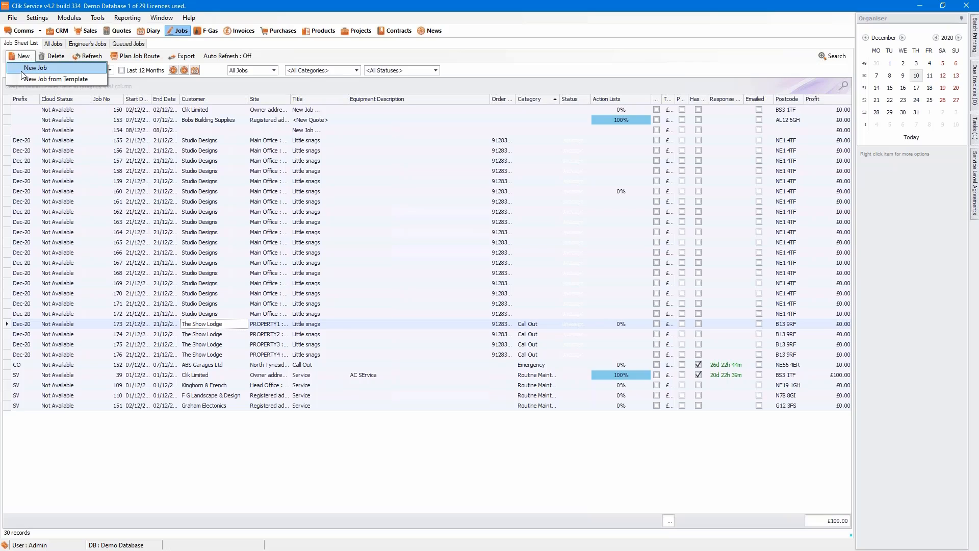
click(25, 77)
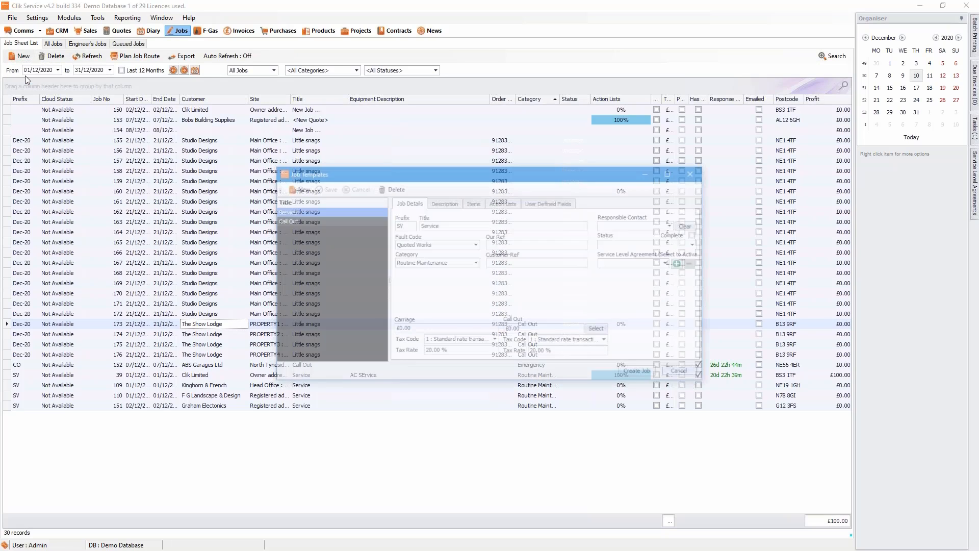
click(303, 220)
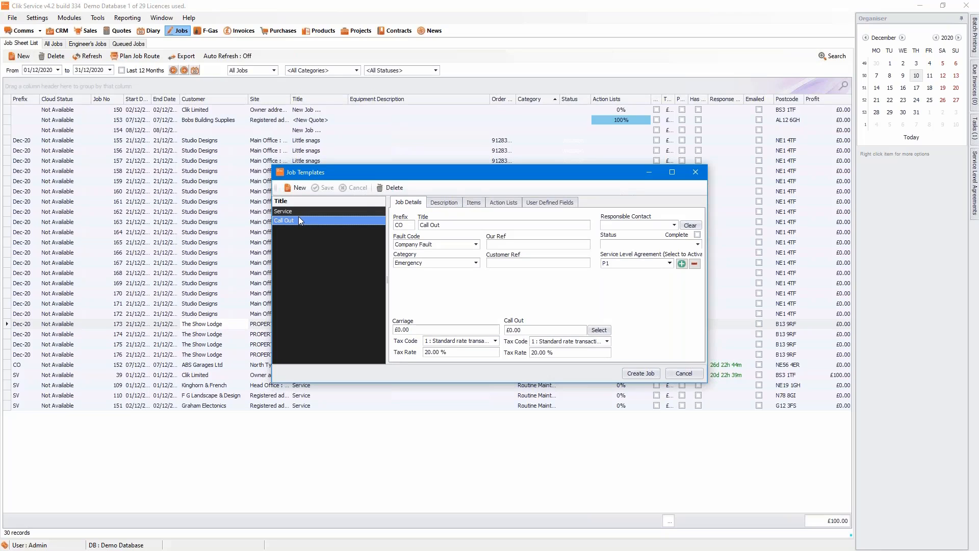
Reorder the Call Out template's compulsory action lists, save, and close without creating a job.
click(503, 202)
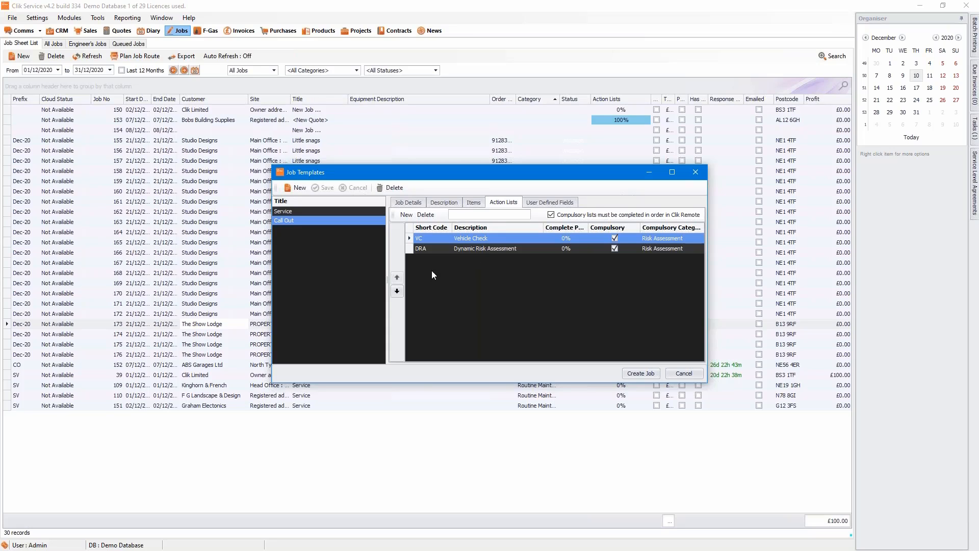
click(397, 291)
click(325, 188)
click(682, 377)
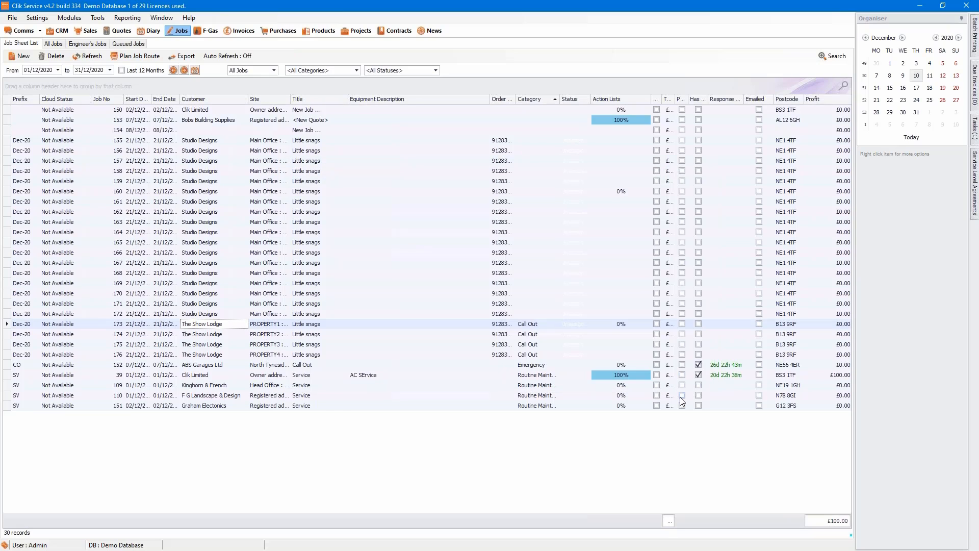
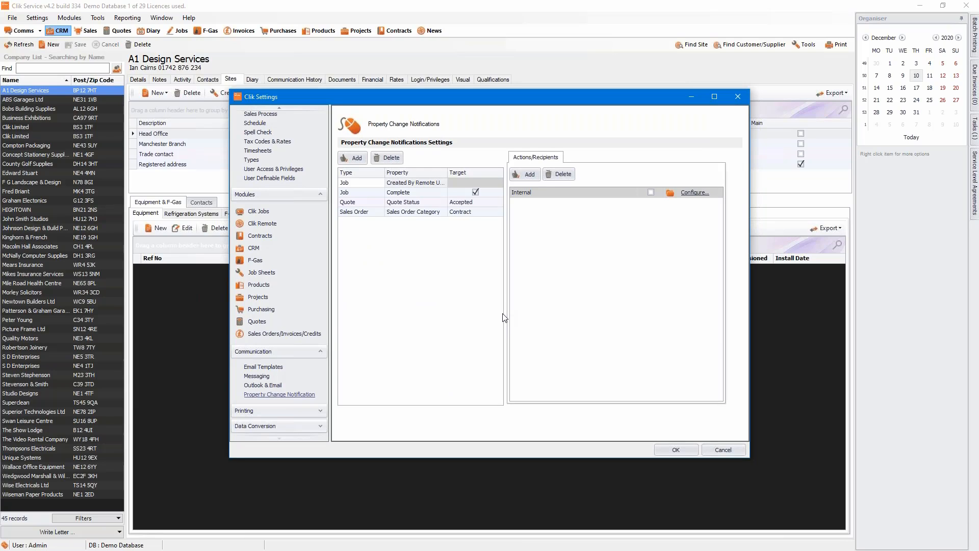
Select the Job/Complete notification rule and enable its Internal and Email actions.
click(417, 193)
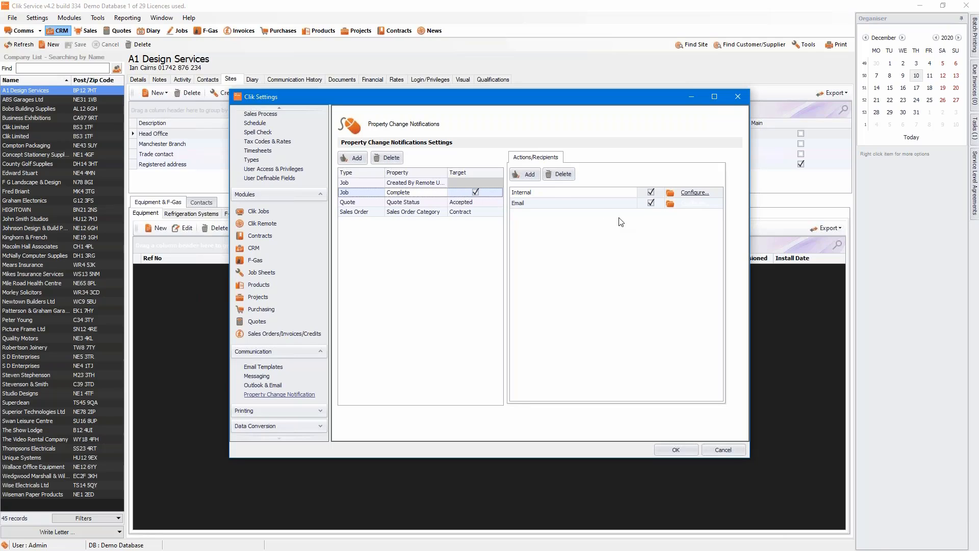
click(550, 196)
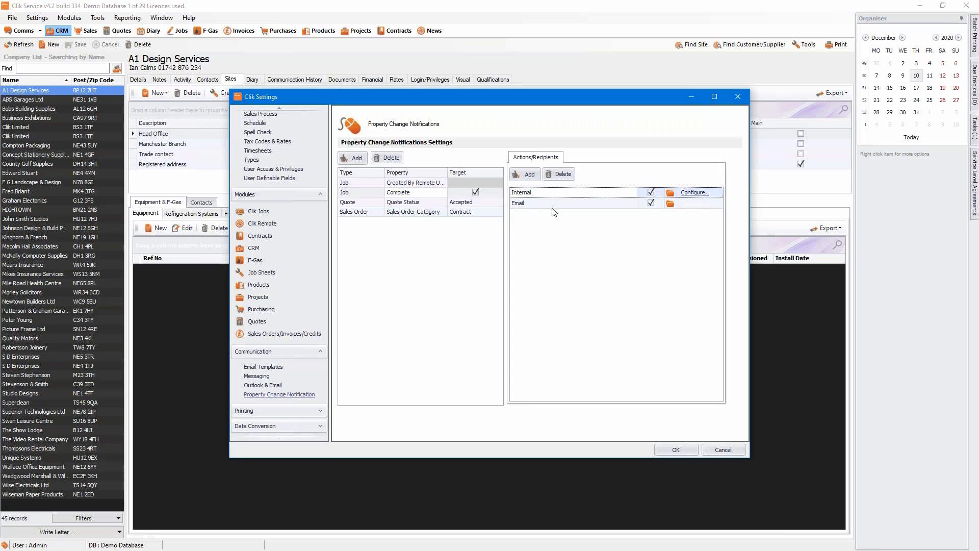
click(538, 206)
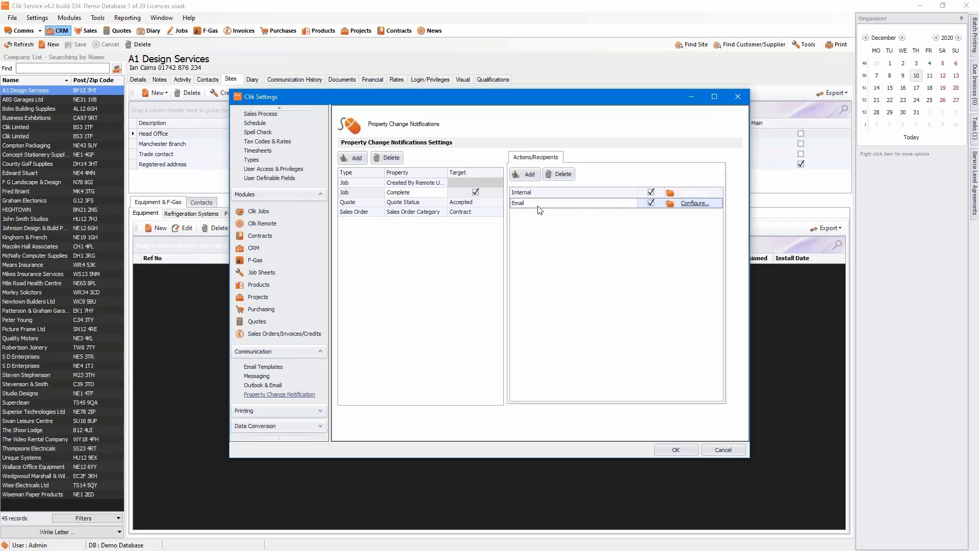
click(546, 194)
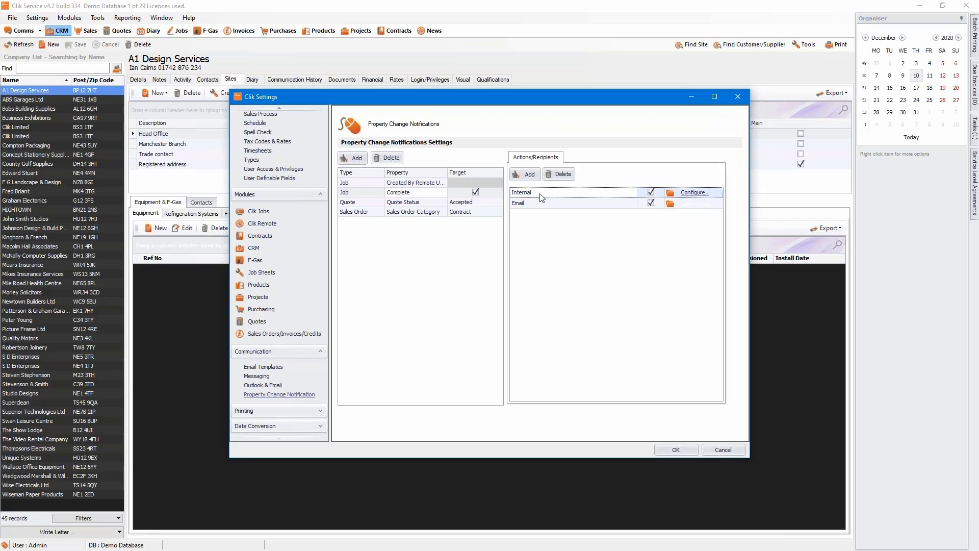
Add RESPONSIBLE CONTACT, Admin and ACCOUNT MANAGER as internal message recipients, with no groups, and confirm.
click(696, 197)
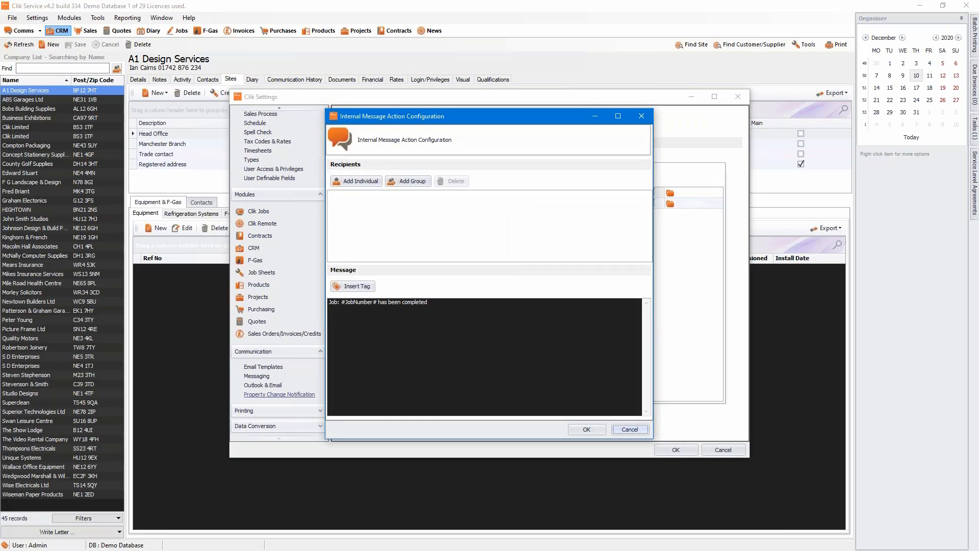
click(472, 301)
click(350, 180)
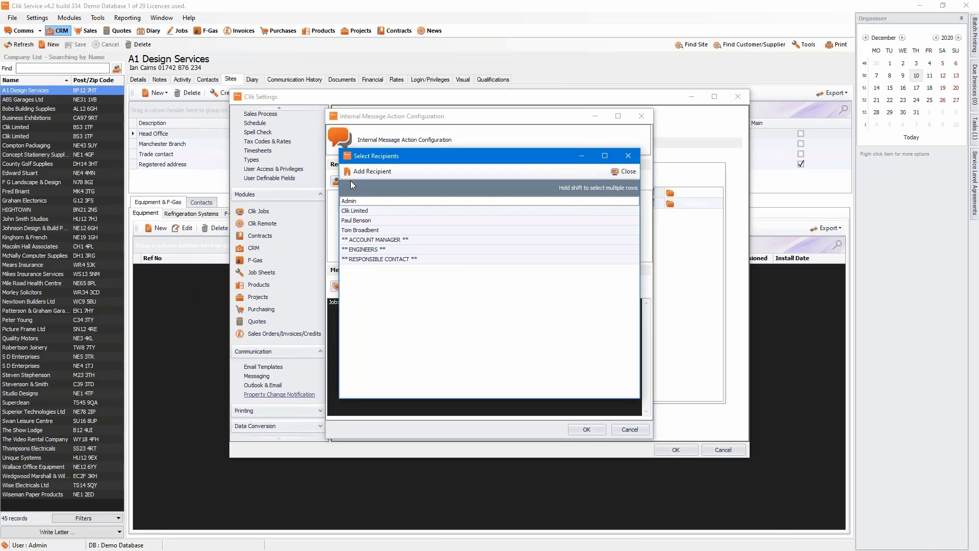
click(363, 260)
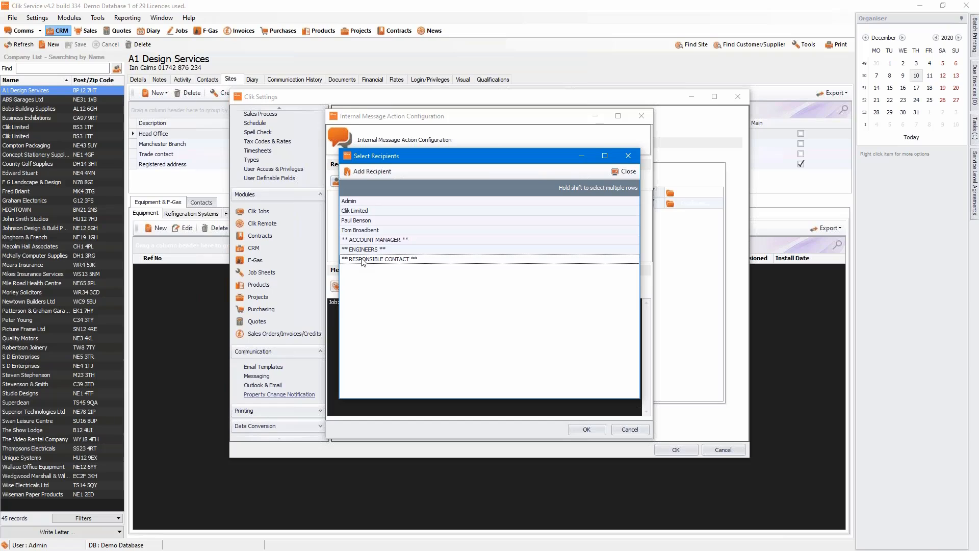
double_click(362, 258)
double_click(355, 203)
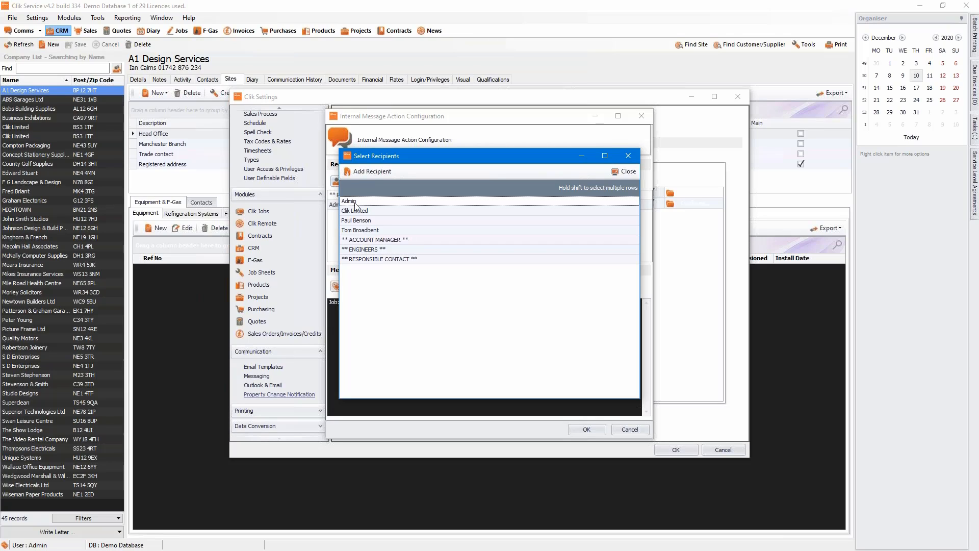
double_click(398, 239)
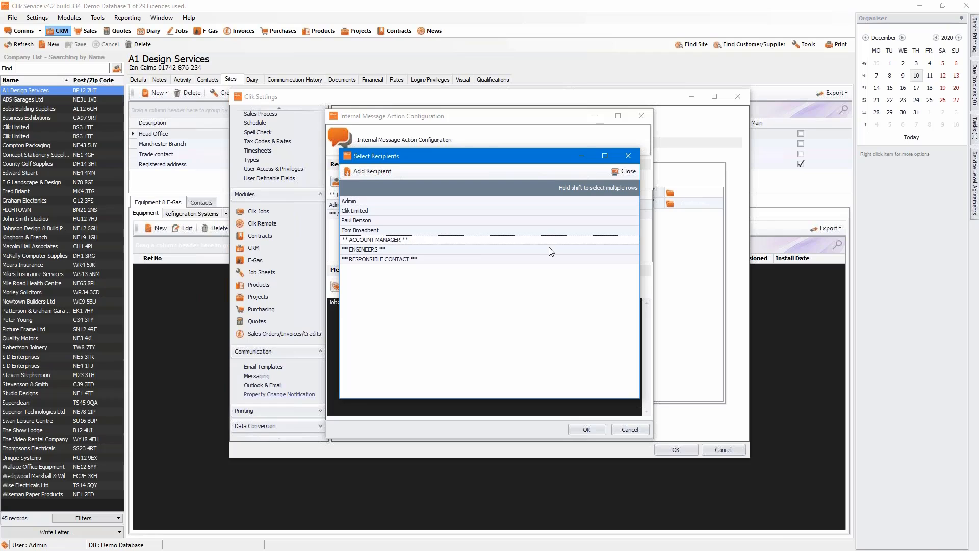
click(627, 172)
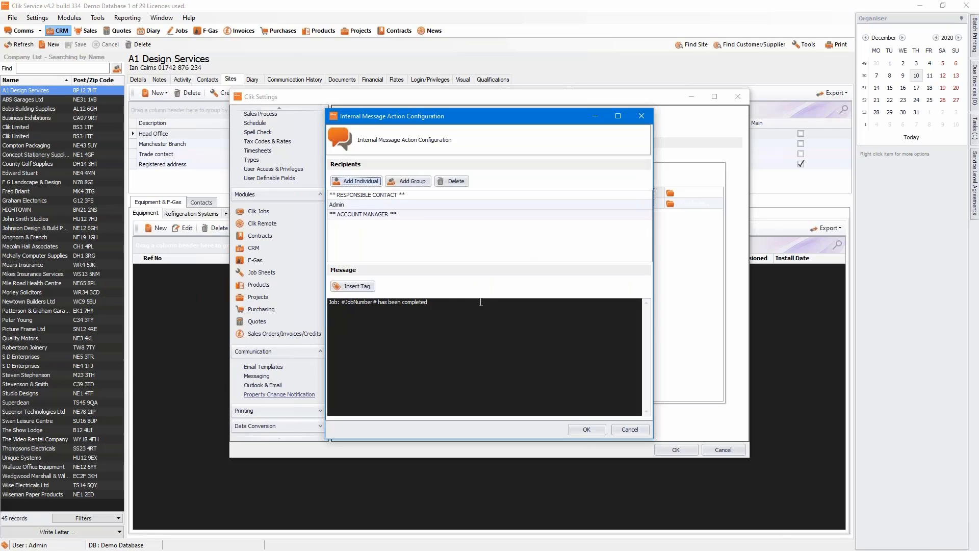
click(414, 180)
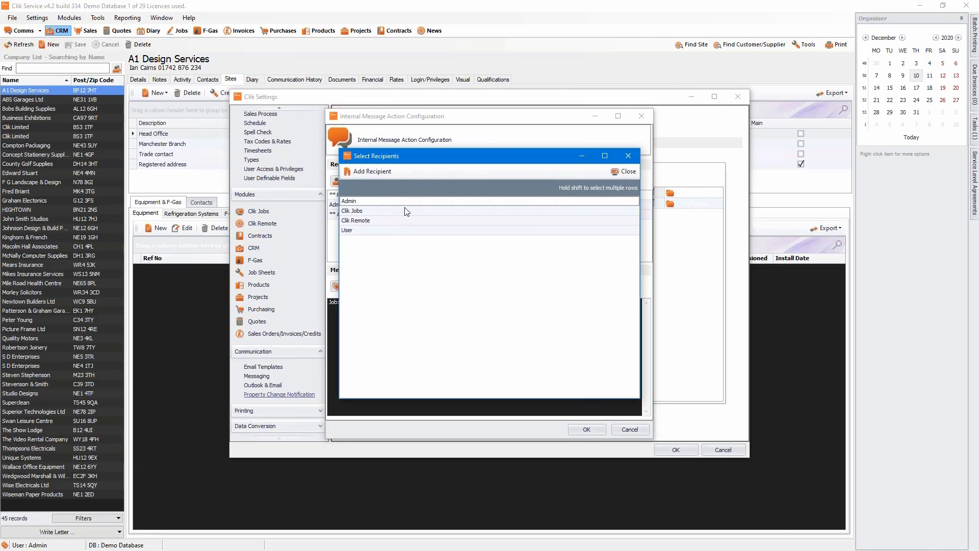
click(631, 171)
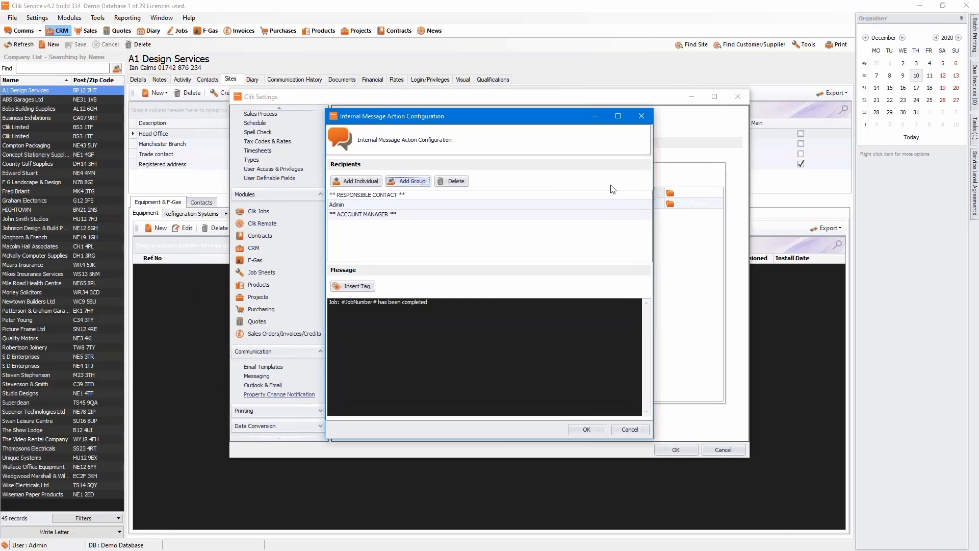
click(578, 433)
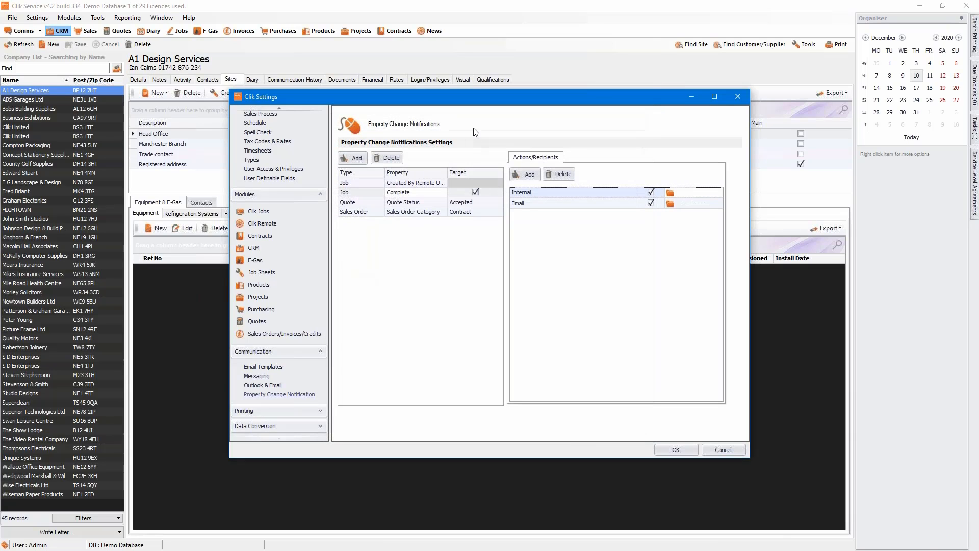
Open the Email action's configuration for the Job Complete rule.
click(426, 191)
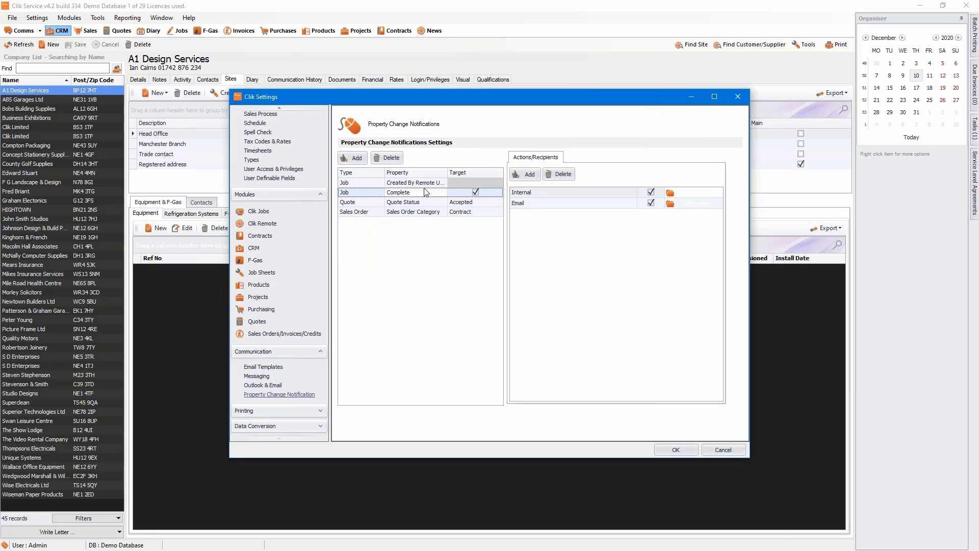
click(653, 192)
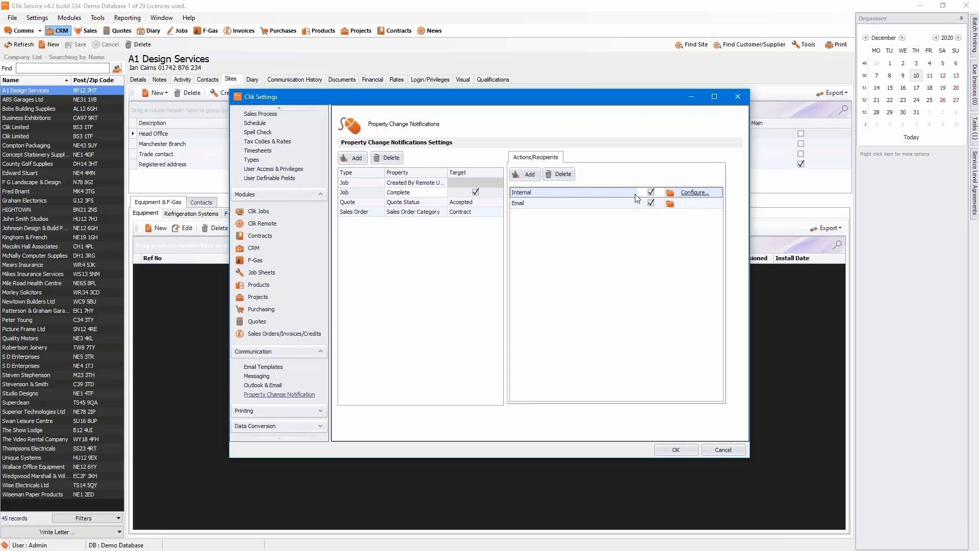
click(615, 203)
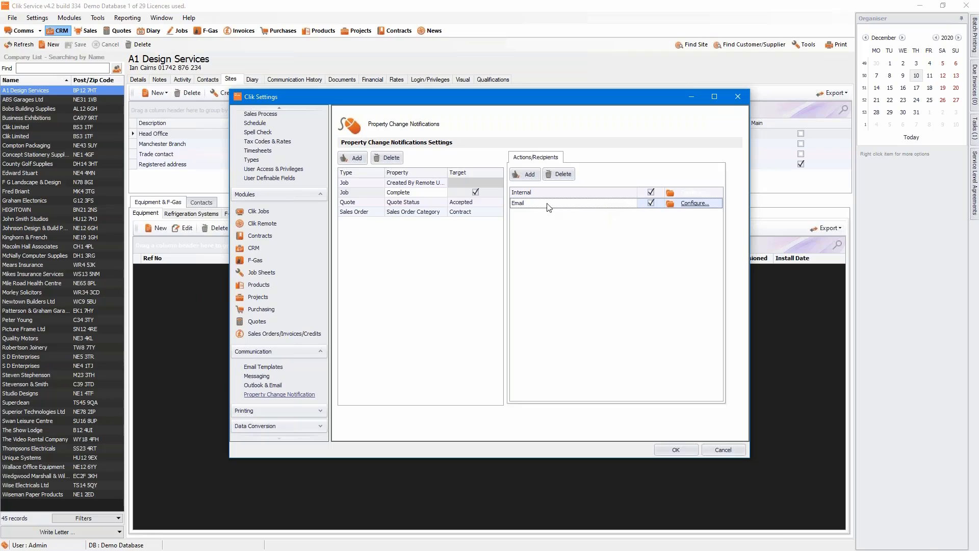
click(695, 204)
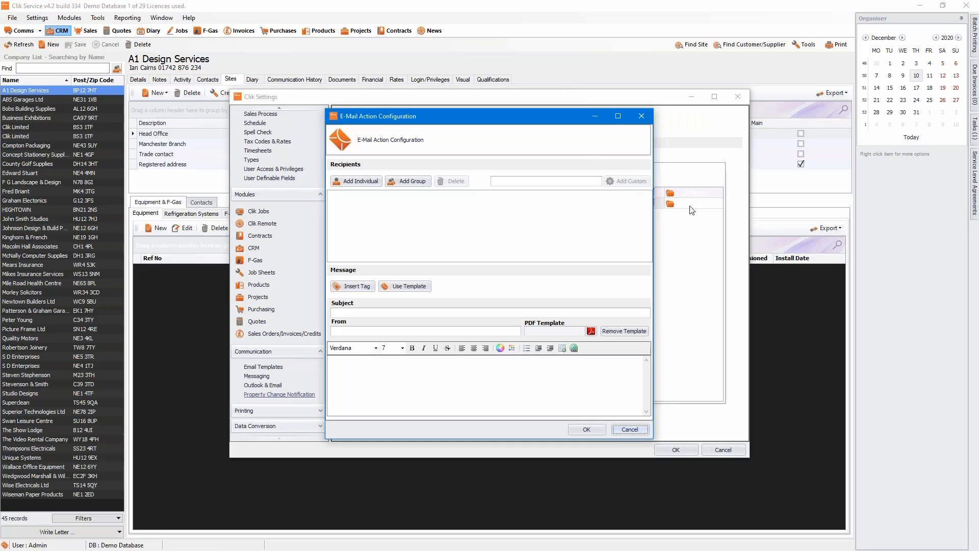
Add Location Company, Location Address and RESPONSIBLE CONTACT as email recipients.
click(367, 183)
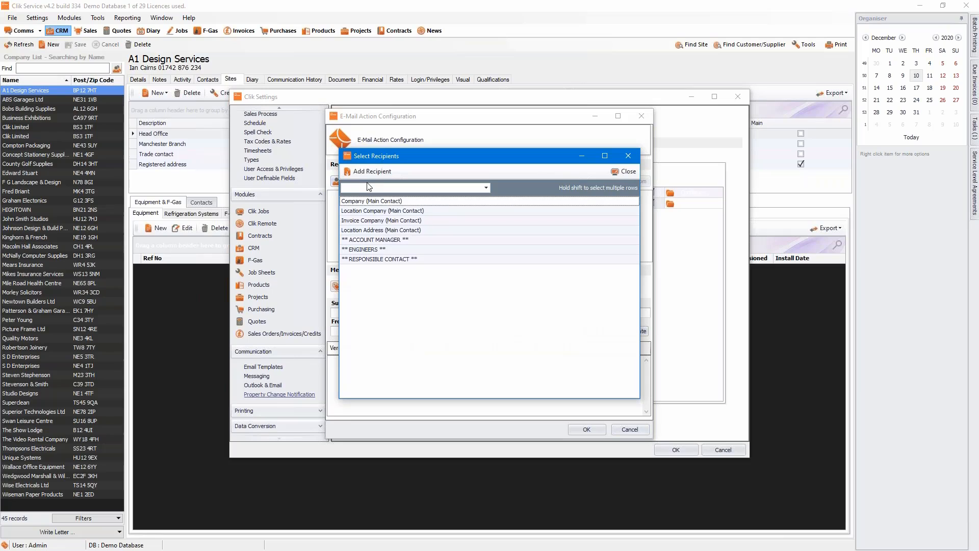
click(359, 214)
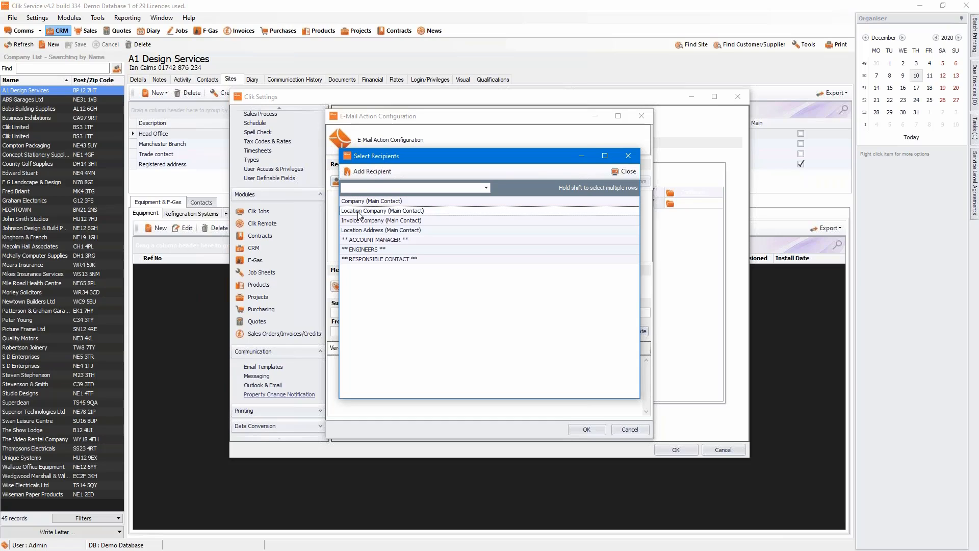
double_click(397, 212)
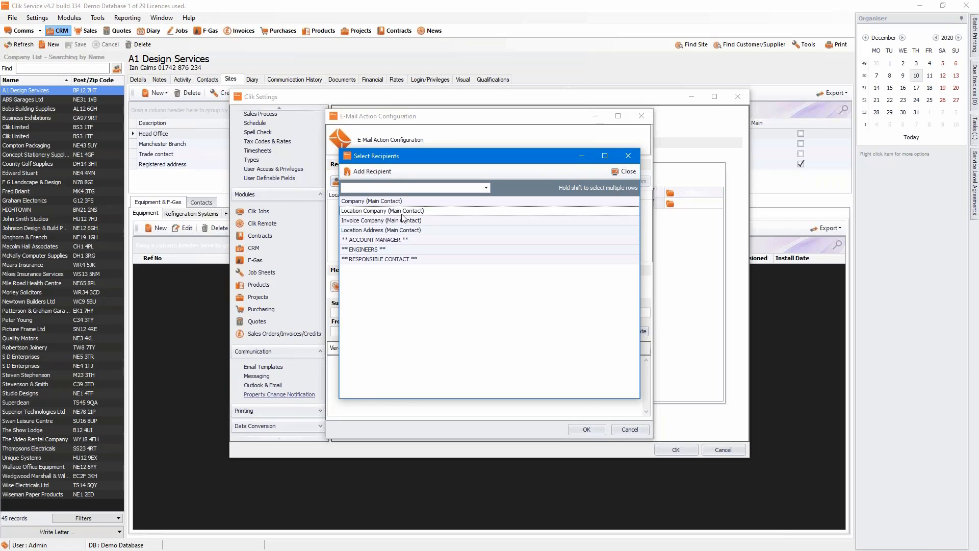
double_click(386, 230)
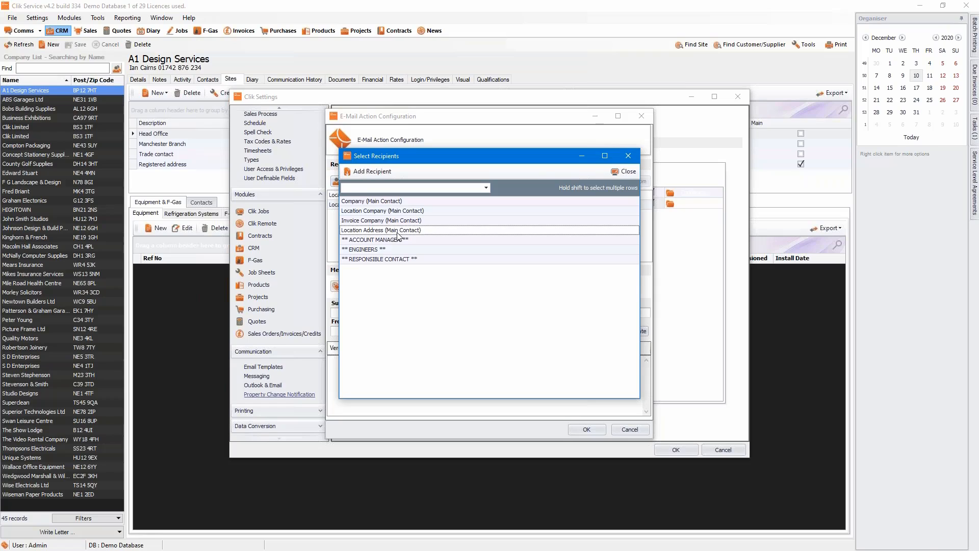
double_click(399, 260)
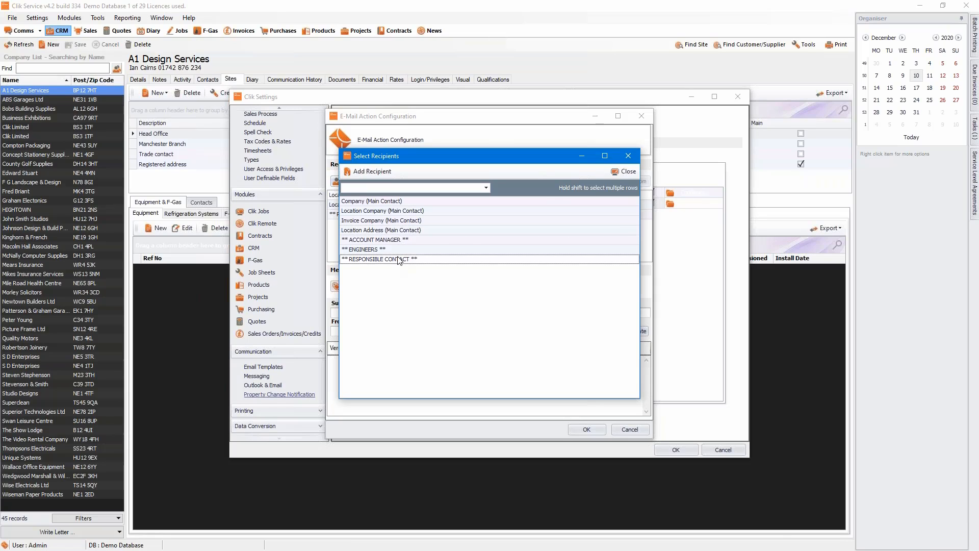
click(628, 172)
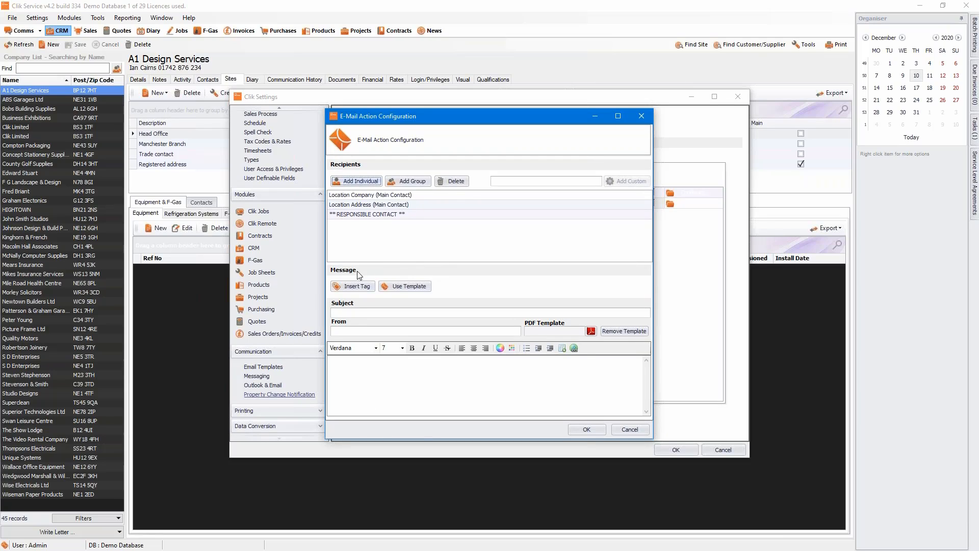
Set the email subject to 'Job complete' and enter the sender e-mail address.
click(360, 313)
text(Job complete)
click(358, 331)
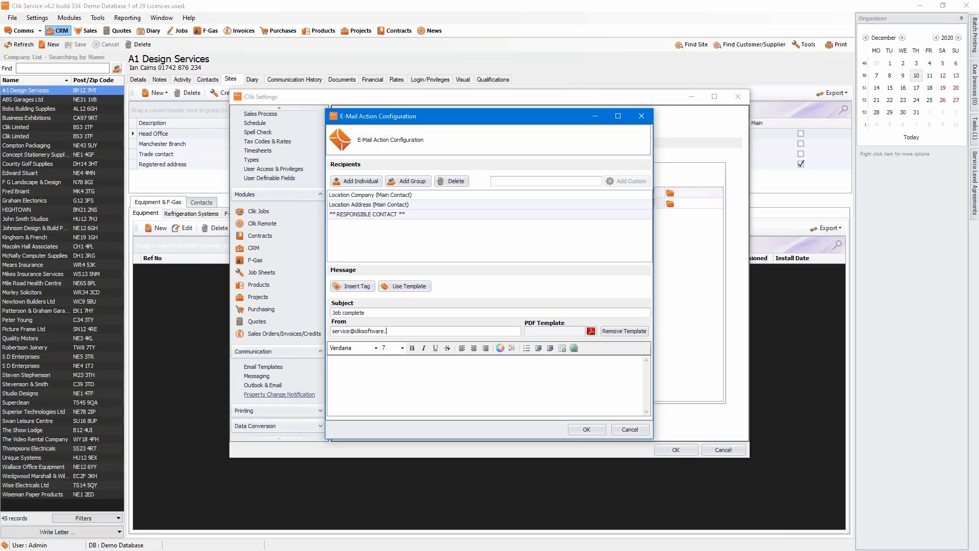
Attach the Engineers Jobsheet PDF, filtering the templates to Job type.
click(590, 331)
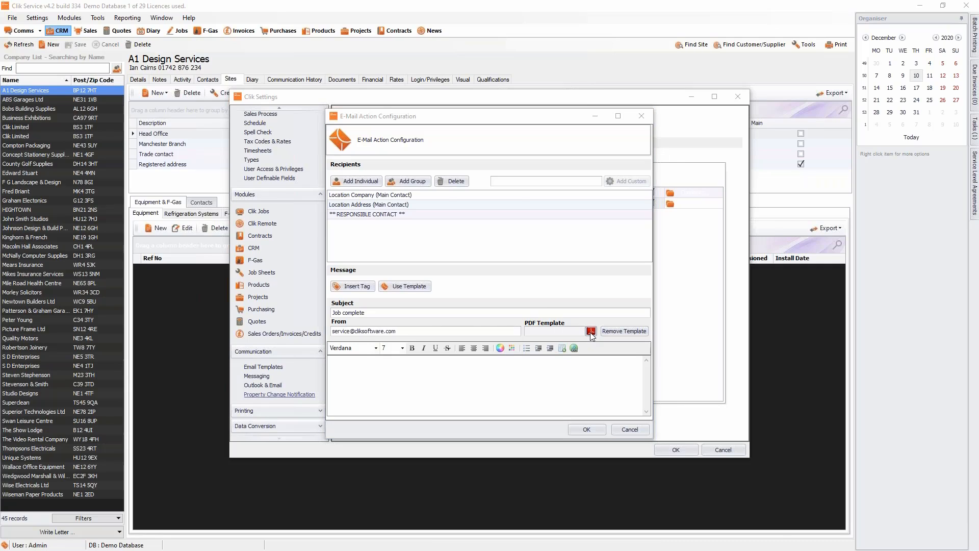
click(425, 190)
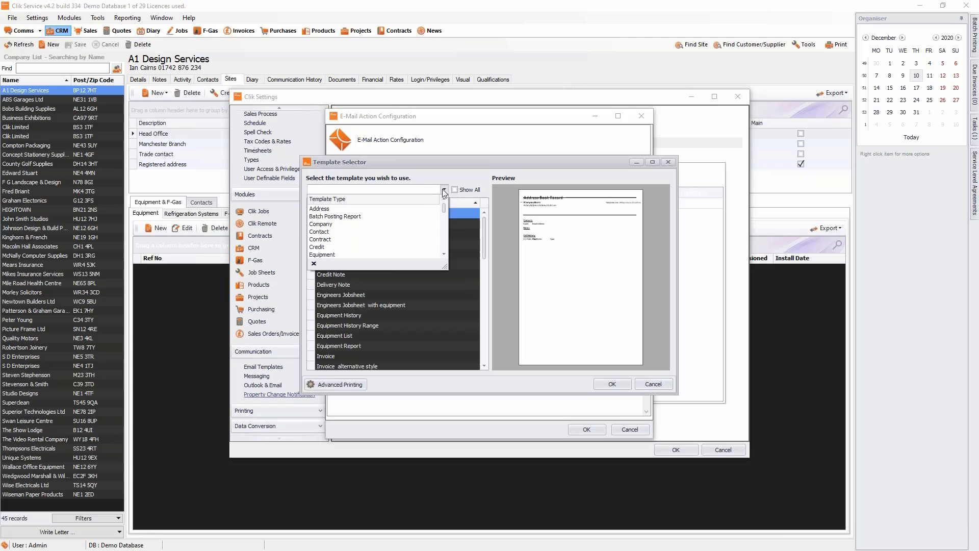
click(344, 225)
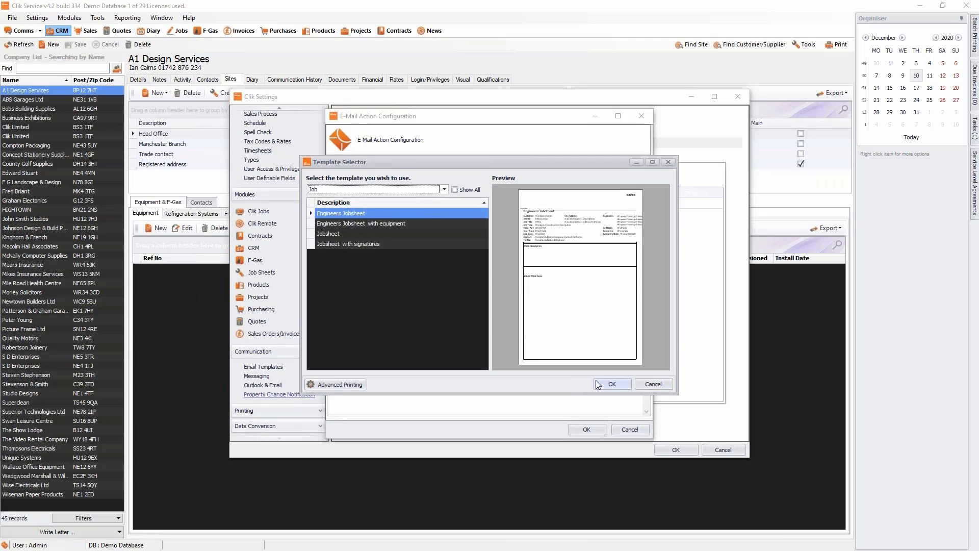
click(612, 383)
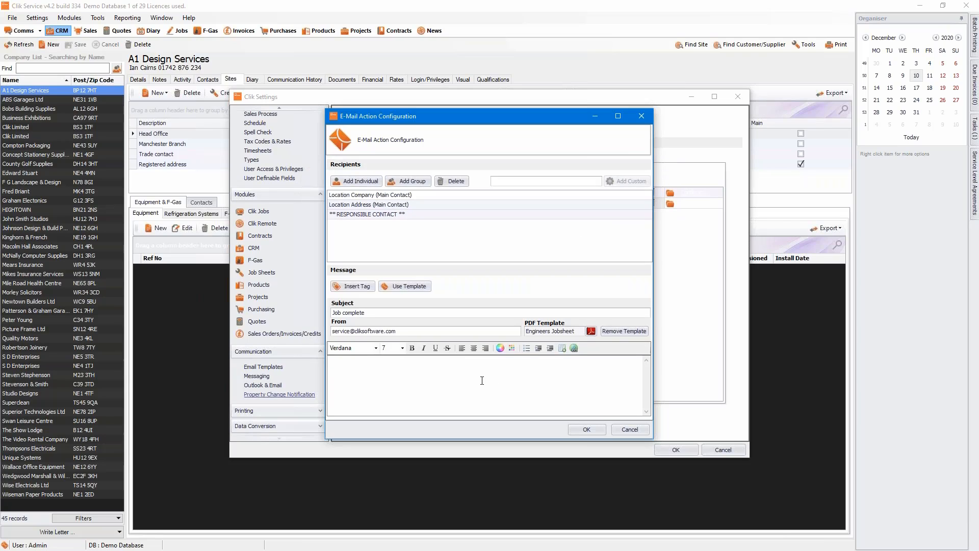
Write the greeting 'Hi #CompanyName#,' in the email body using the company name tag.
click(482, 380)
text(Hoi)
key(BackSpace)
key(BackSpace)
text(i)
click(355, 287)
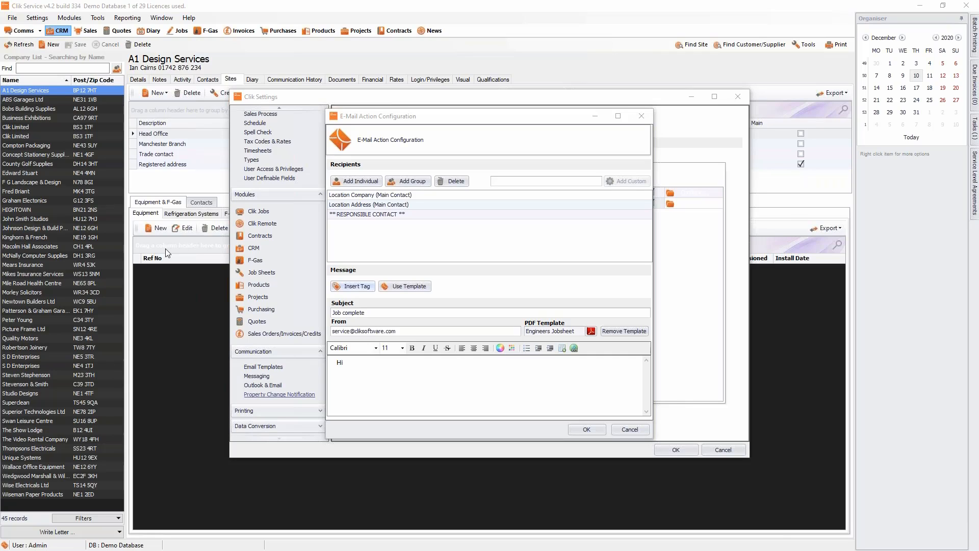
drag(137, 72, 469, 166)
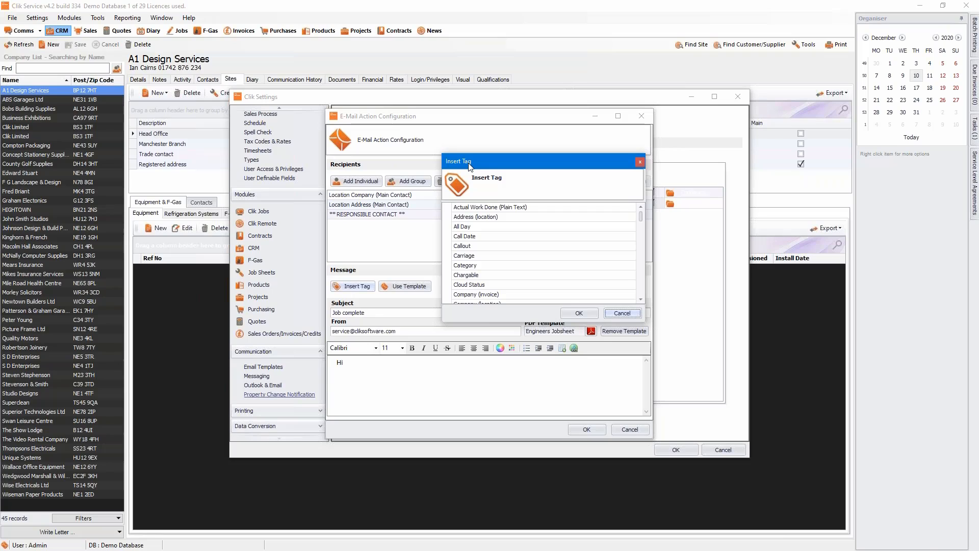
scroll(511, 237, down, 1)
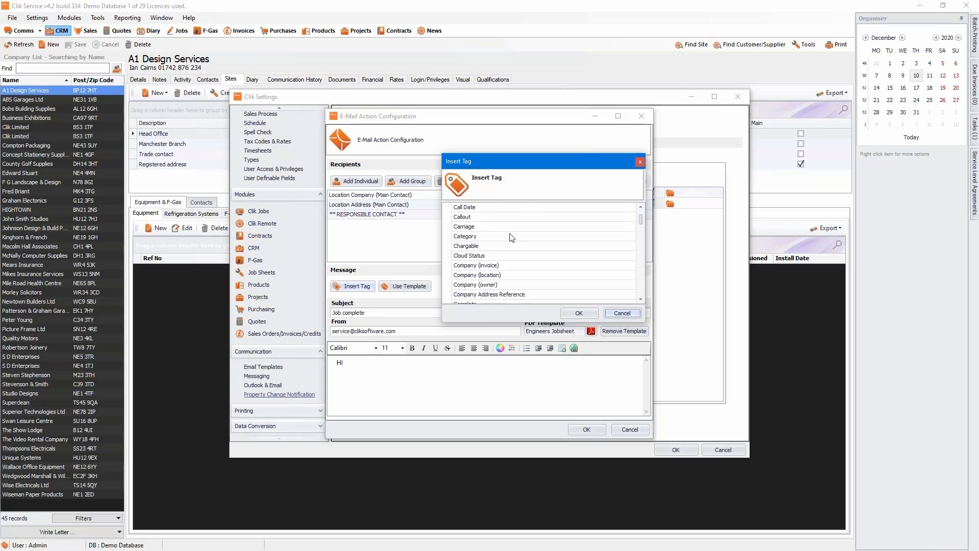
scroll(511, 237, down, 4)
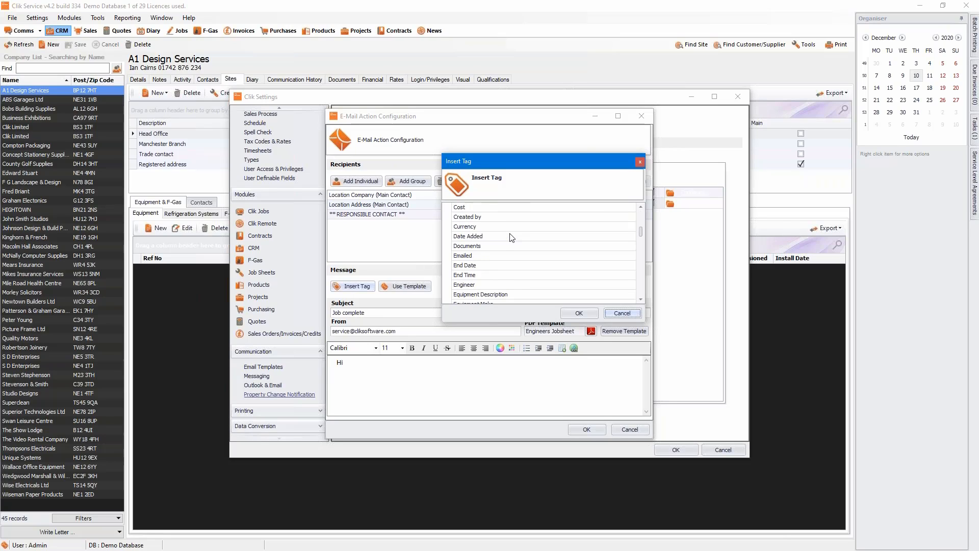
scroll(512, 237, down, 7)
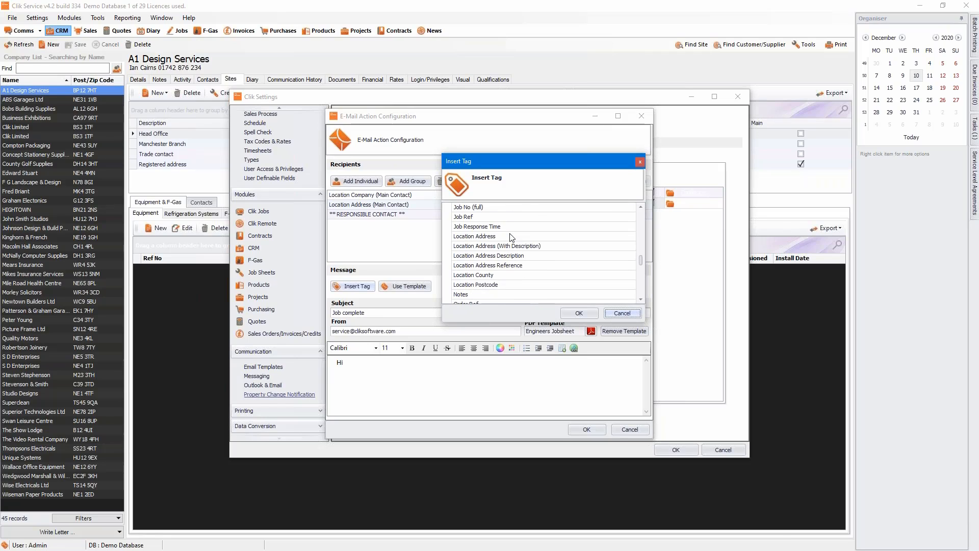
scroll(512, 237, down, 10)
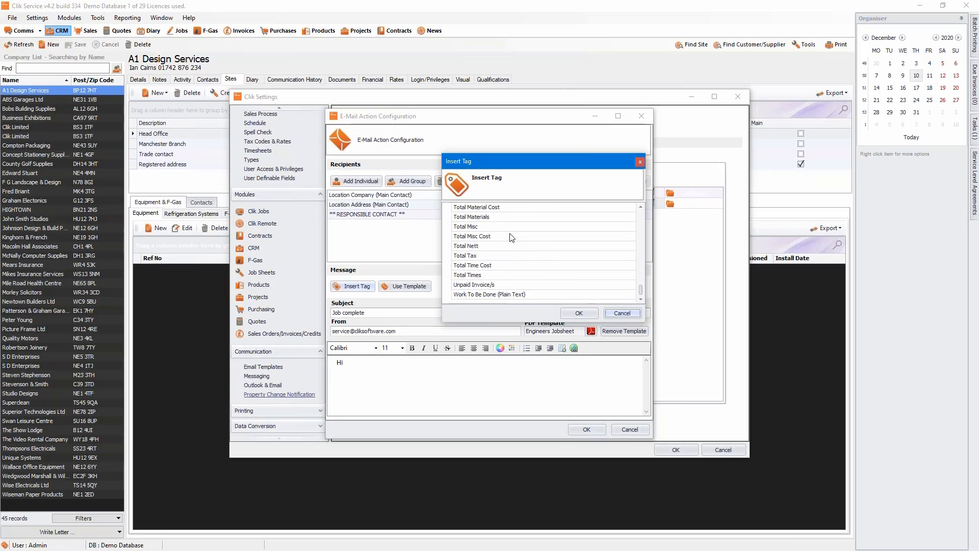
scroll(511, 237, up, 20)
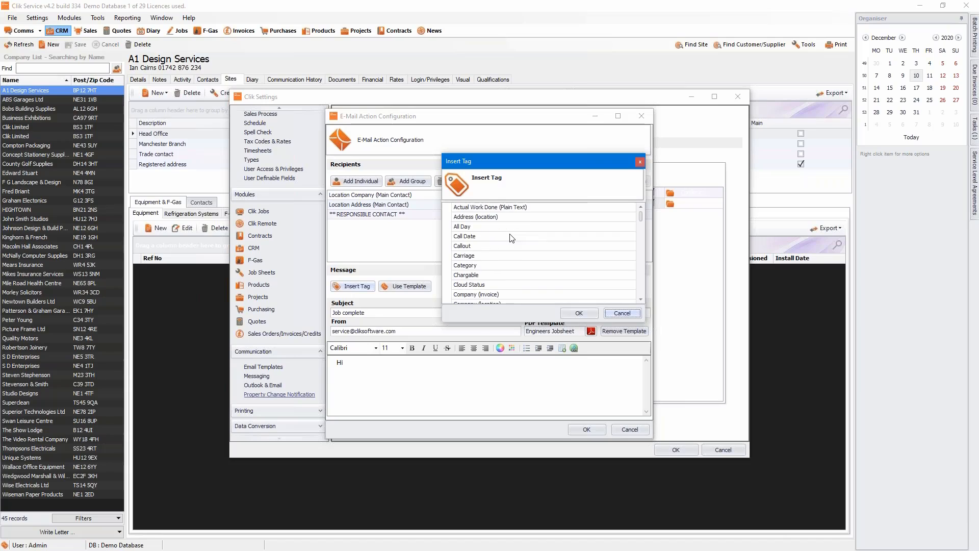
scroll(511, 237, down, 1)
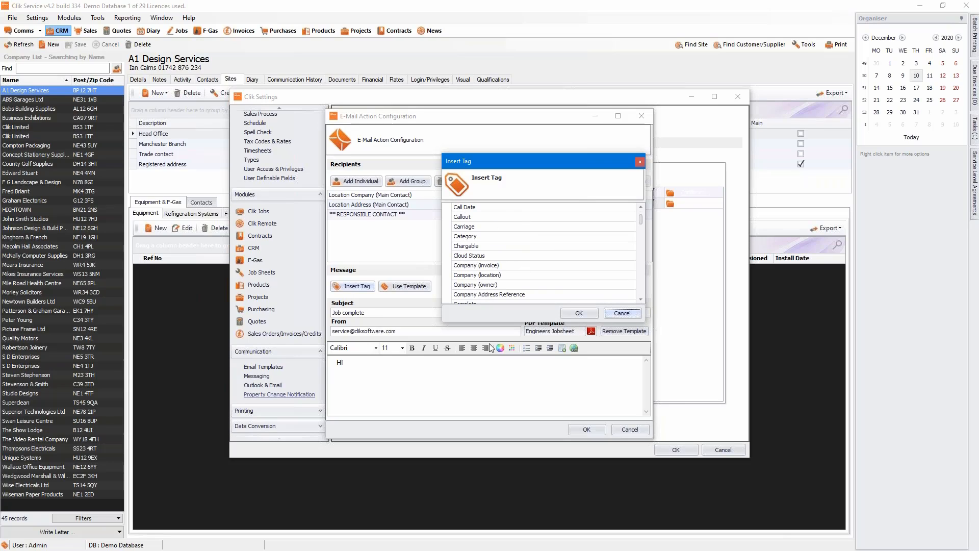
double_click(489, 289)
double_click(337, 372)
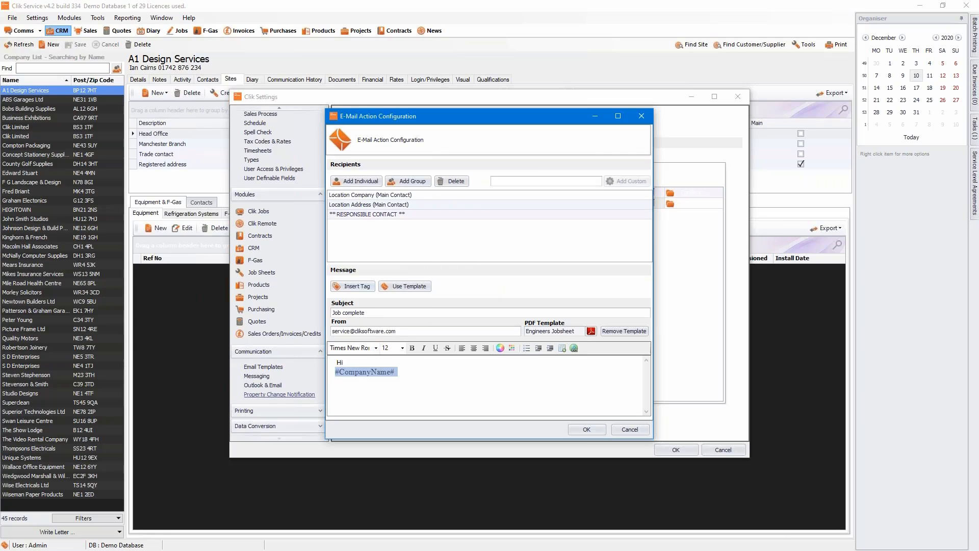
click(333, 375)
click(336, 371)
key(BackSpace)
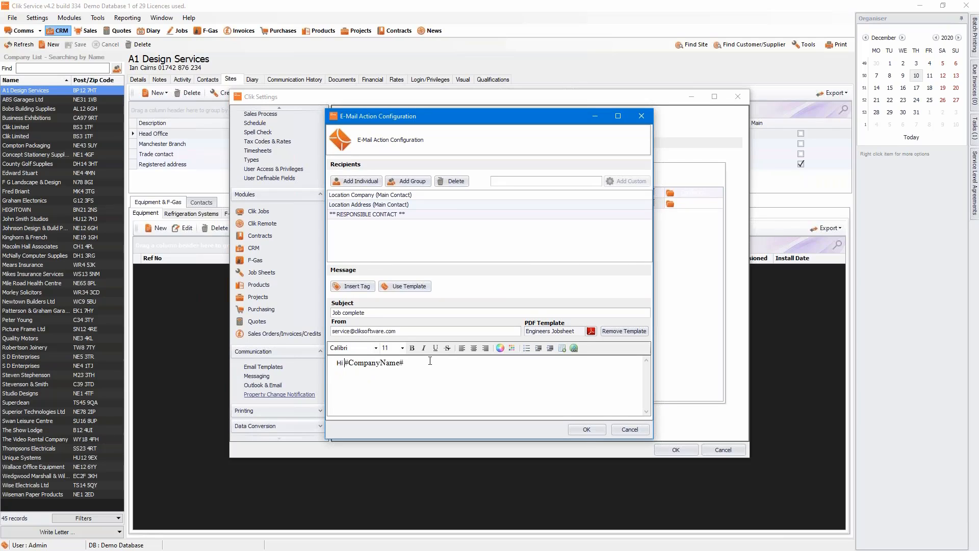
Add the line 'Job #JobNumber# has been complete' using the Job No tag.
key(Return)
text(Jpb)
key(BackSpace)
key(BackSpace)
text(ob)
click(354, 286)
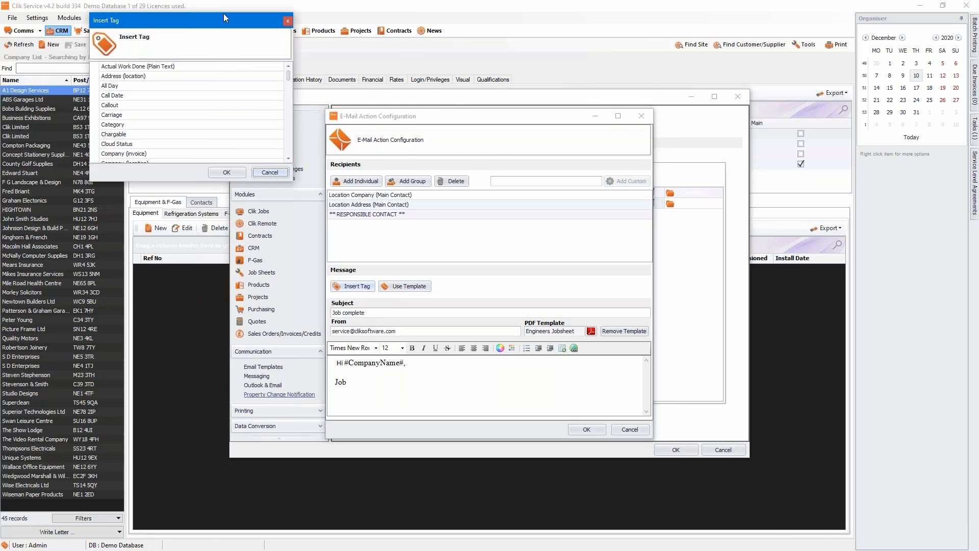
drag(223, 13, 608, 157)
scroll(523, 245, down, 12)
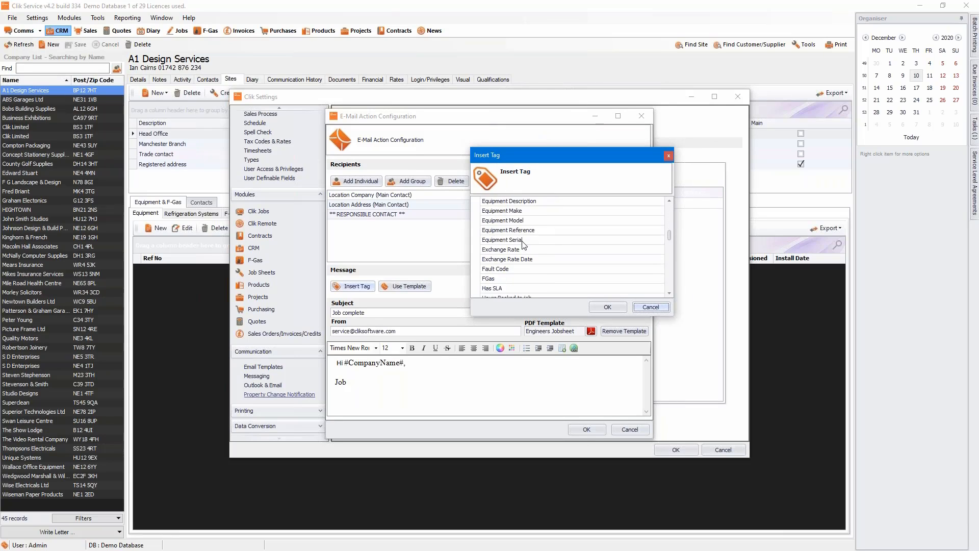
double_click(503, 278)
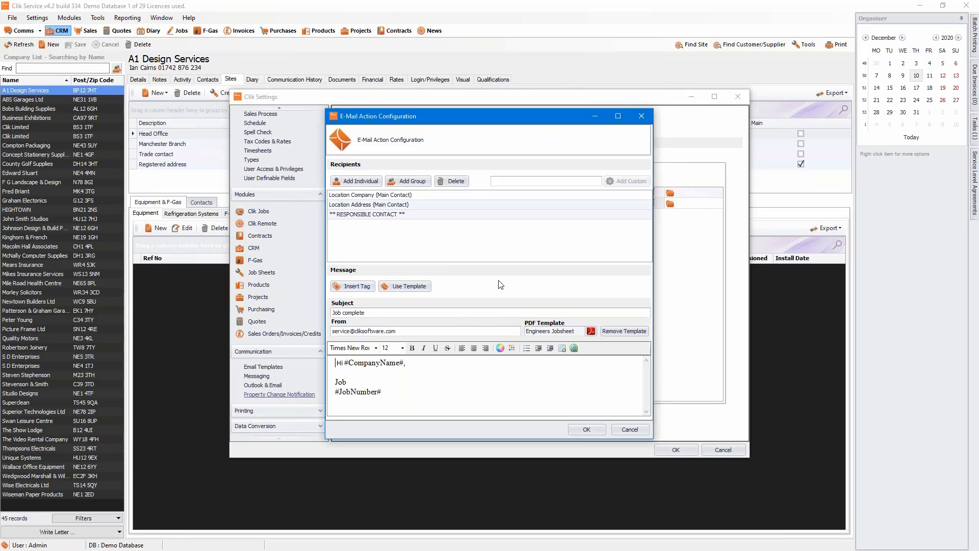
click(336, 391)
key(BackSpace)
click(446, 378)
text(has been )
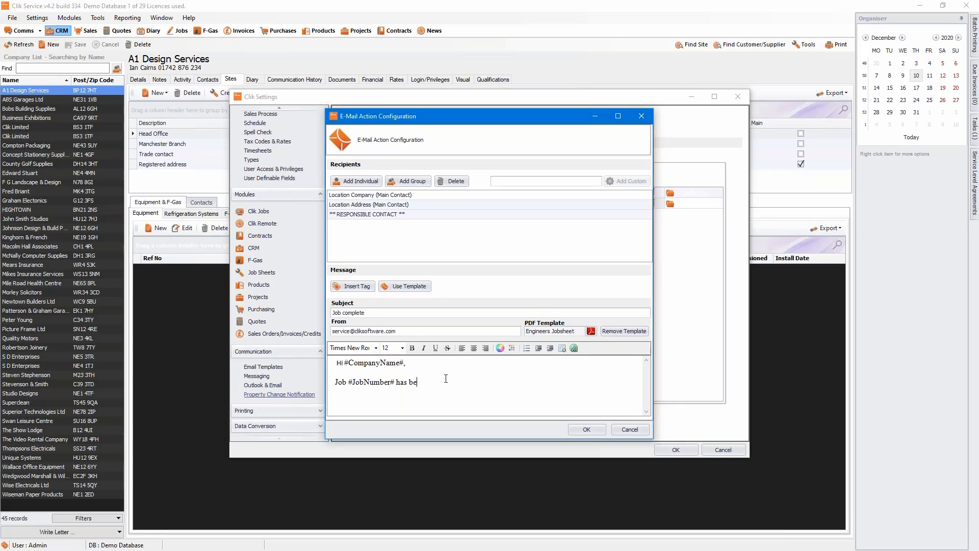
text(complete)
Dismiss the empty email template list and save the job-complete email action.
click(414, 287)
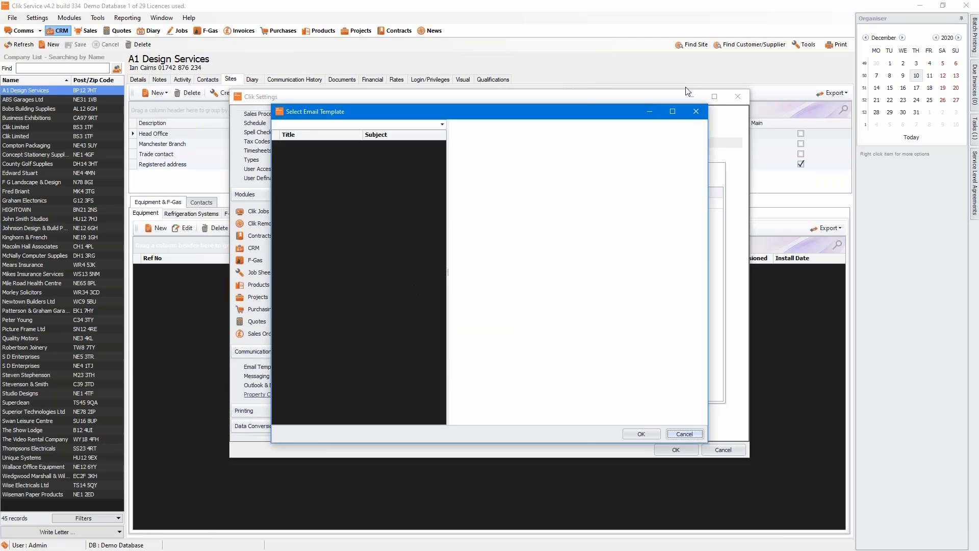
click(691, 114)
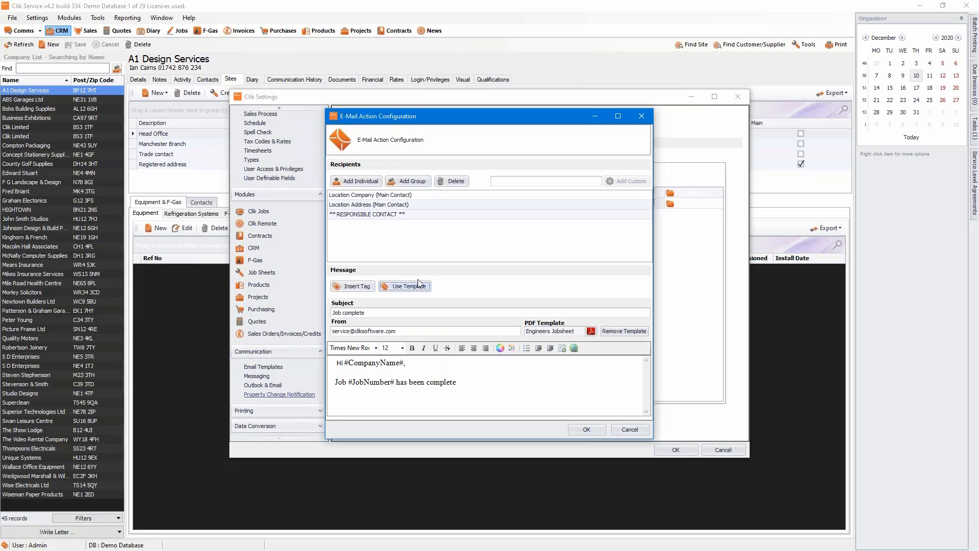
click(582, 430)
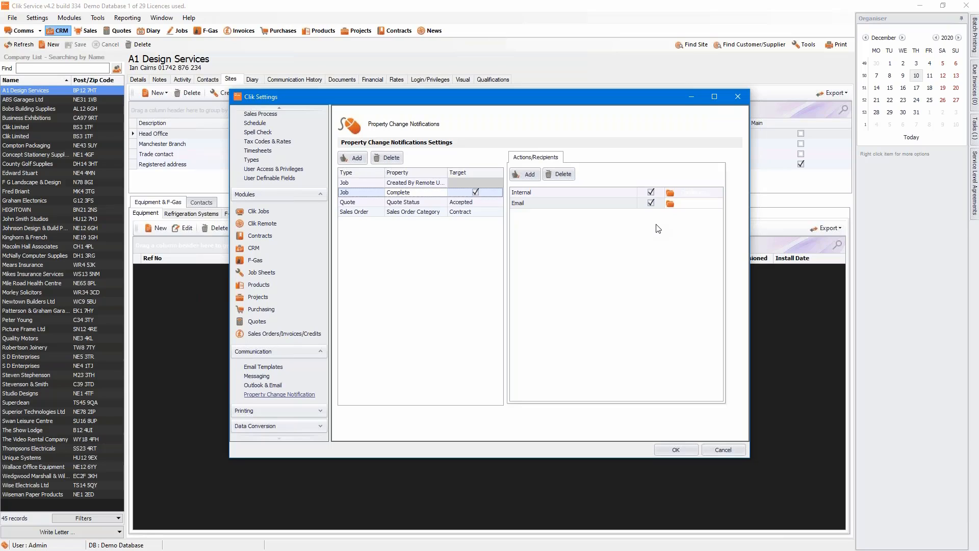
Make RESPONSIBLE CONTACT the internal message recipient for the Quote Status Accepted rule.
click(395, 203)
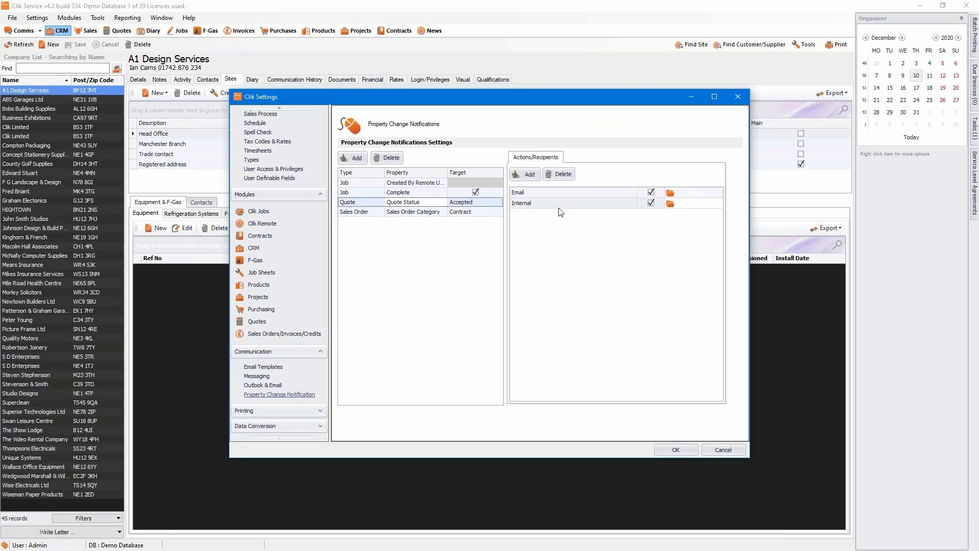
click(557, 195)
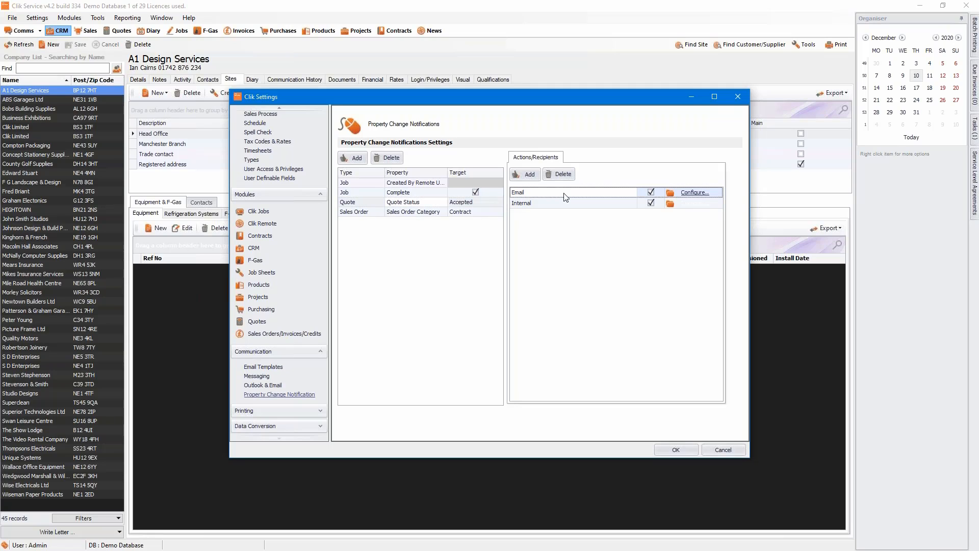
click(635, 203)
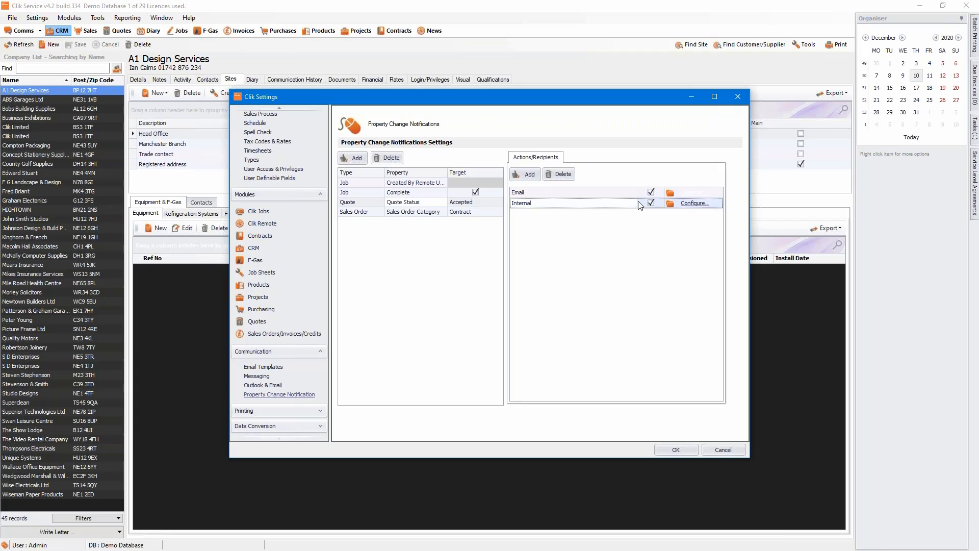
click(693, 204)
click(365, 183)
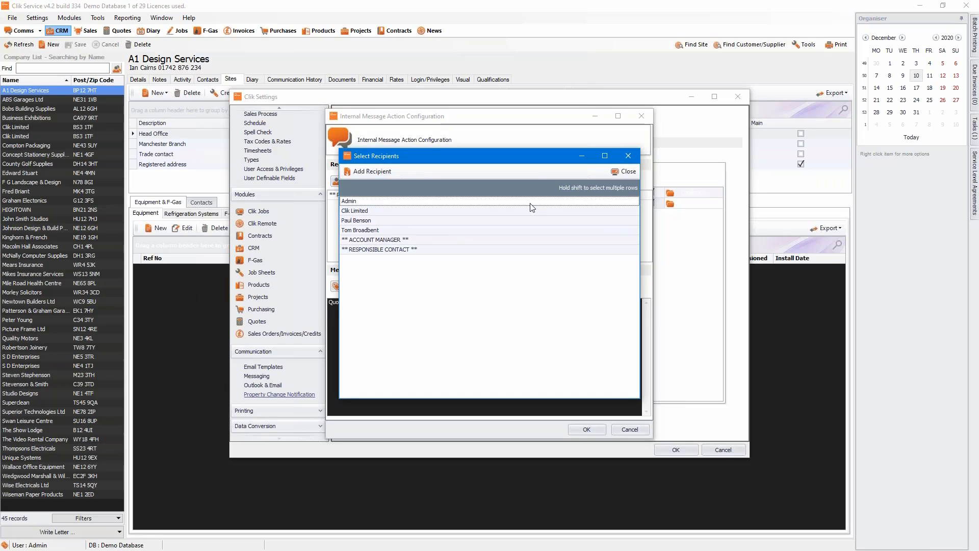
click(616, 172)
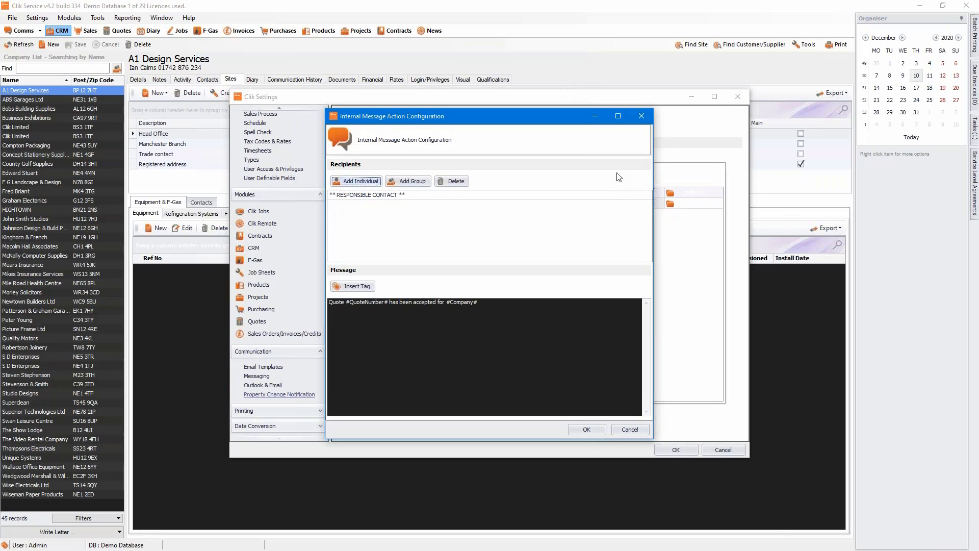
click(642, 117)
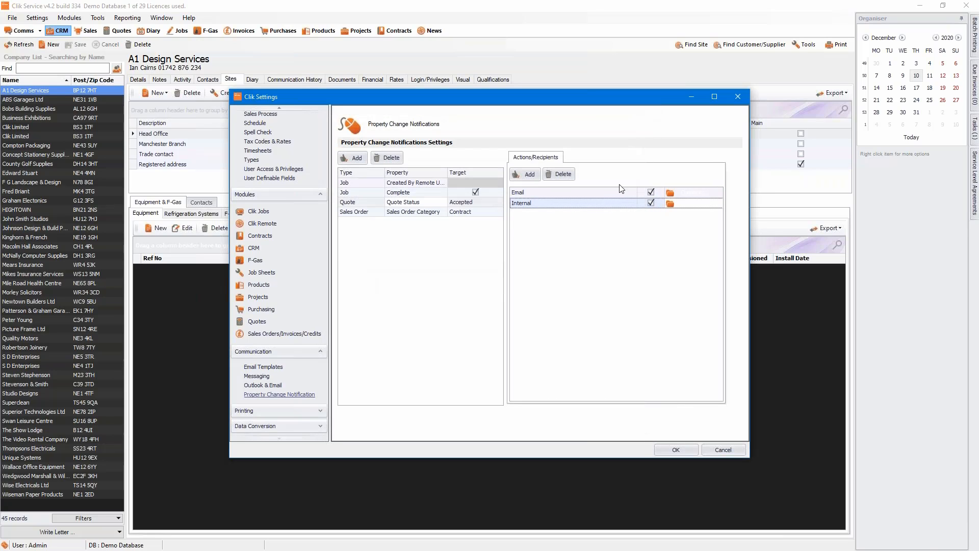
Add the responsible contact to the accepted-quote email action and close its configuration.
click(683, 195)
click(375, 182)
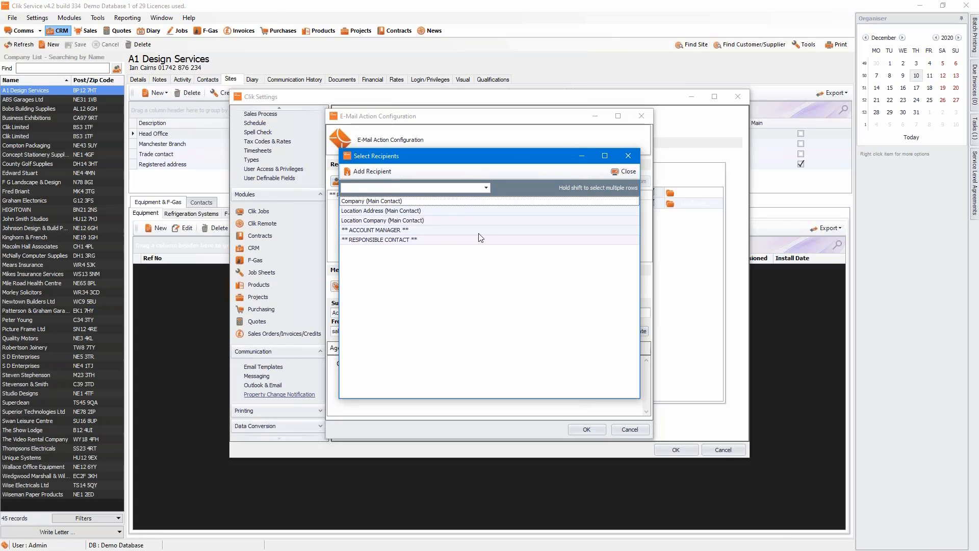
click(621, 173)
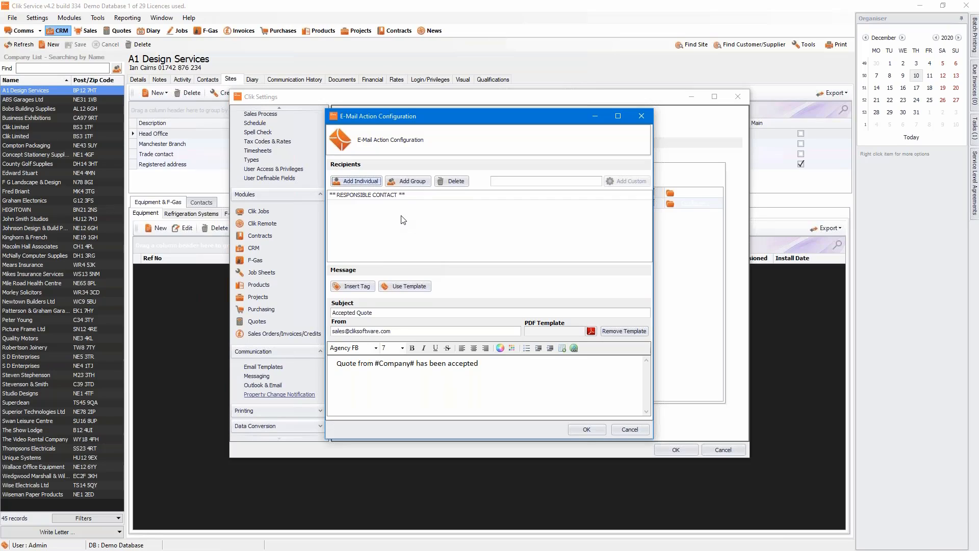
click(629, 430)
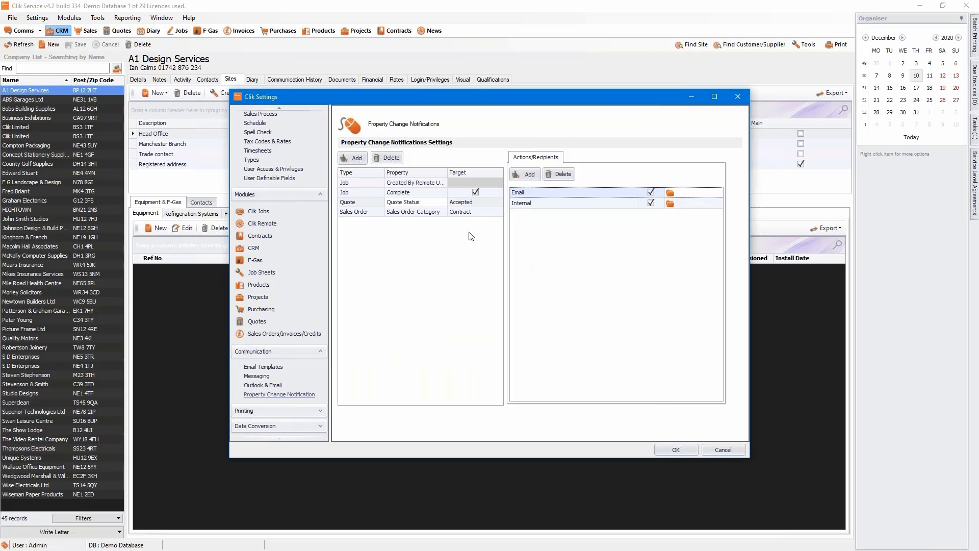
Add an SMS action to the Job Complete rule with RESPONSIBLE CONTACT as recipient.
click(443, 194)
click(523, 176)
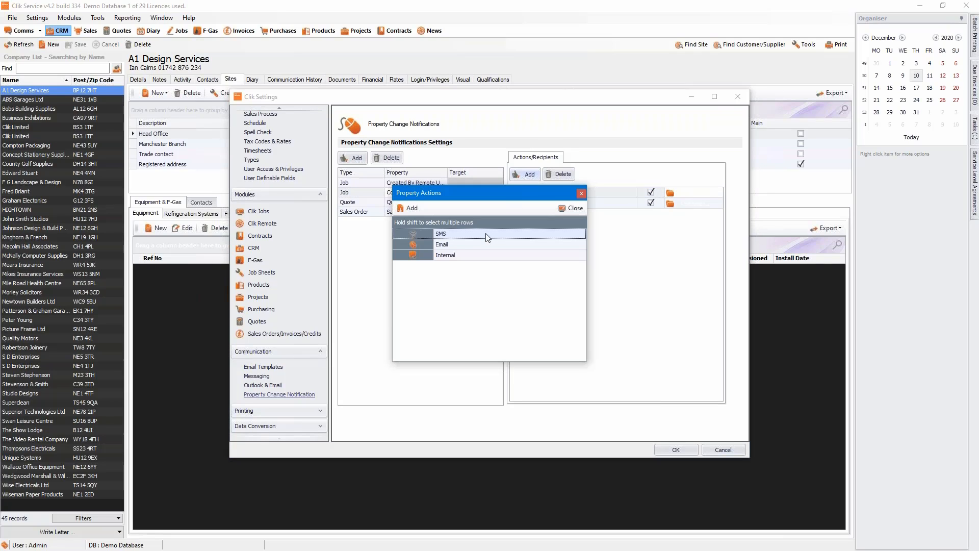
click(417, 207)
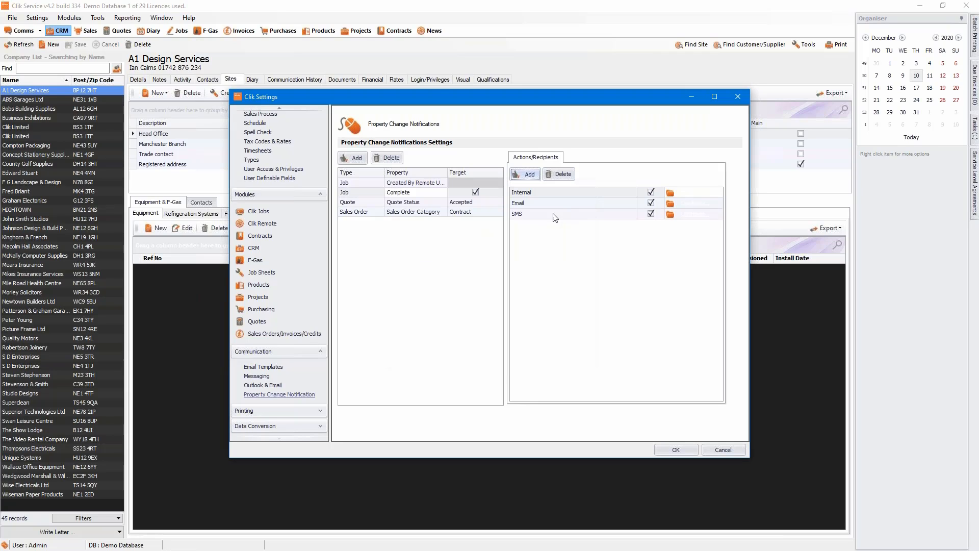
click(670, 215)
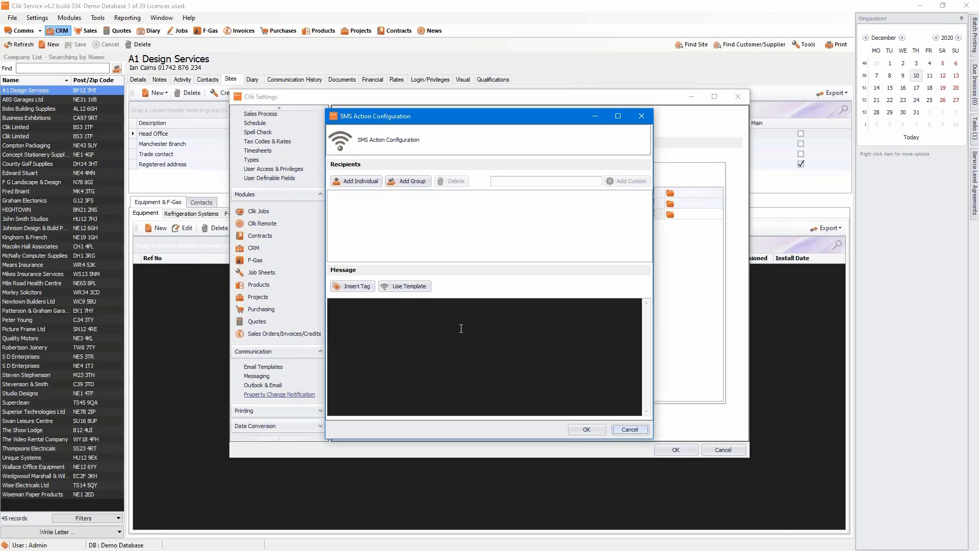
click(380, 315)
click(348, 181)
click(358, 257)
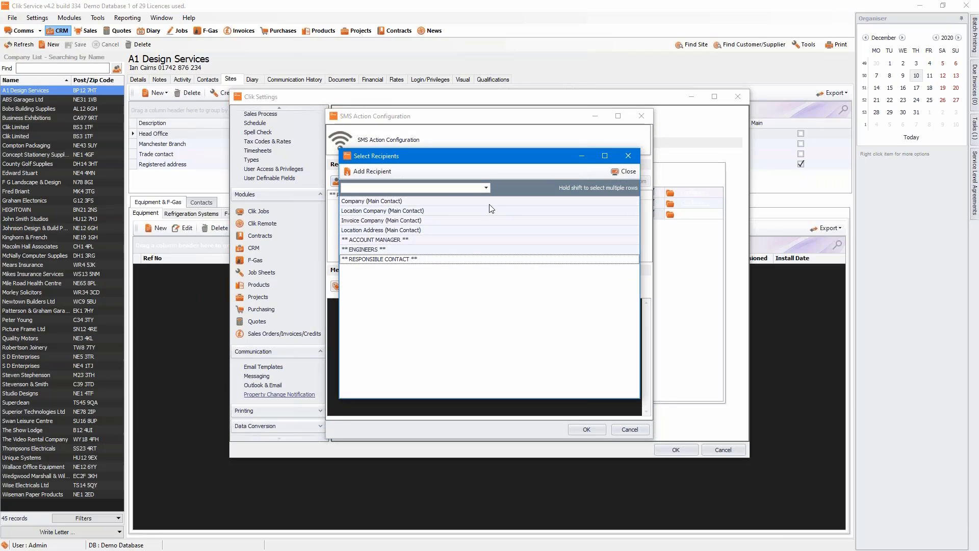
click(634, 172)
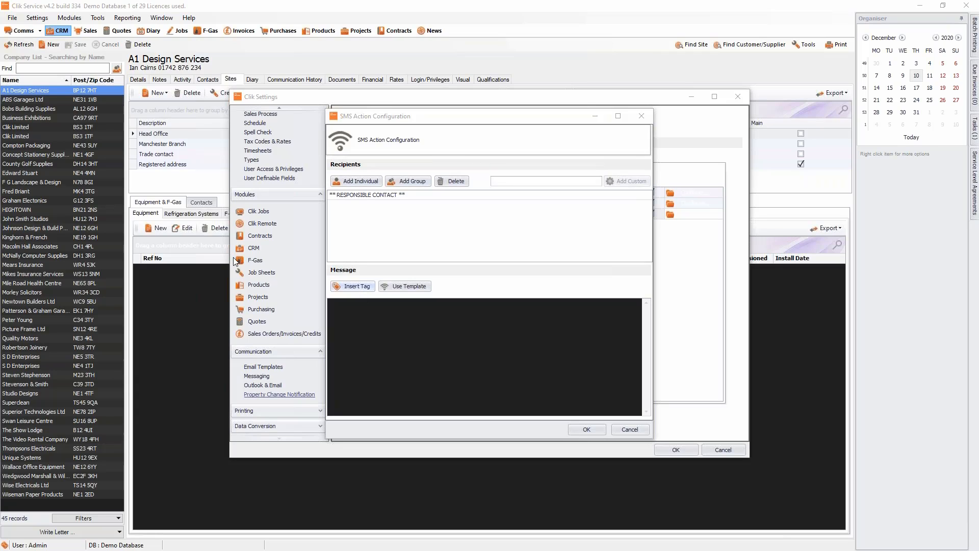
Insert the #JobNumber# tag into the SMS message and save the SMS action.
click(352, 286)
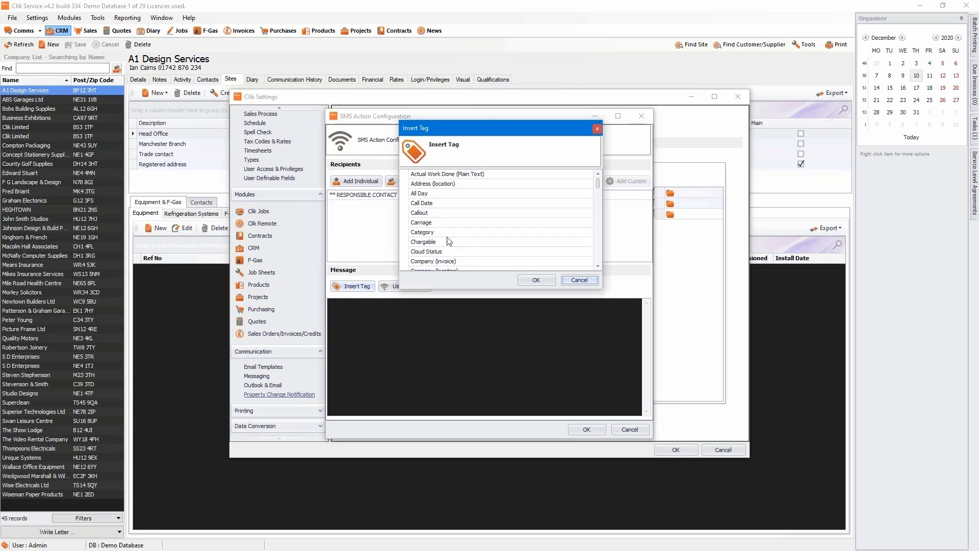
scroll(441, 243, down, 4)
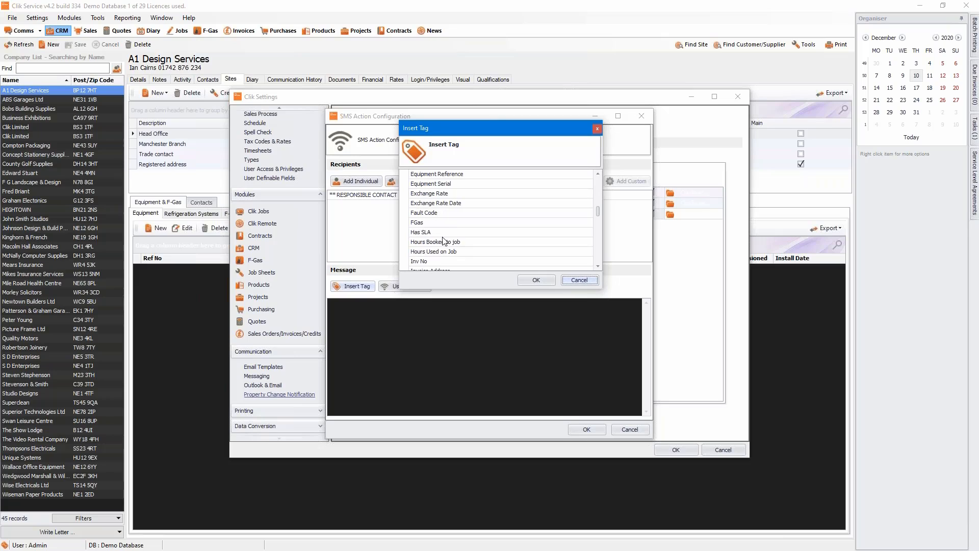
scroll(444, 241, up, 4)
scroll(443, 235, down, 4)
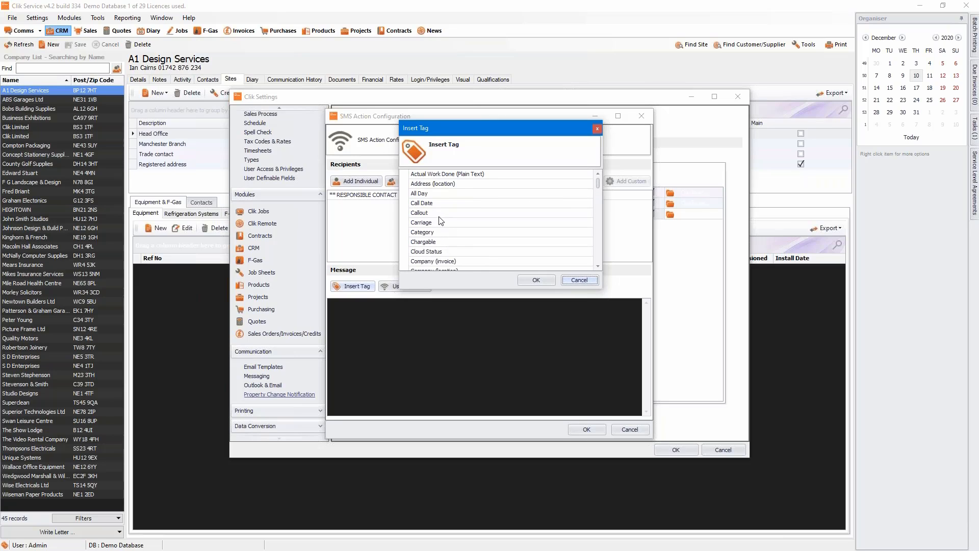
scroll(441, 220, down, 2)
scroll(441, 220, down, 3)
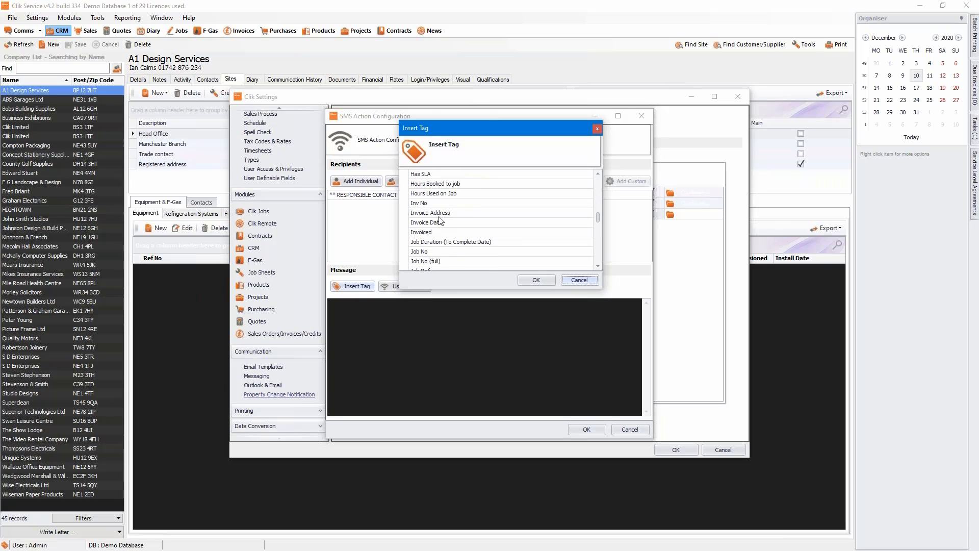
click(420, 251)
double_click(419, 251)
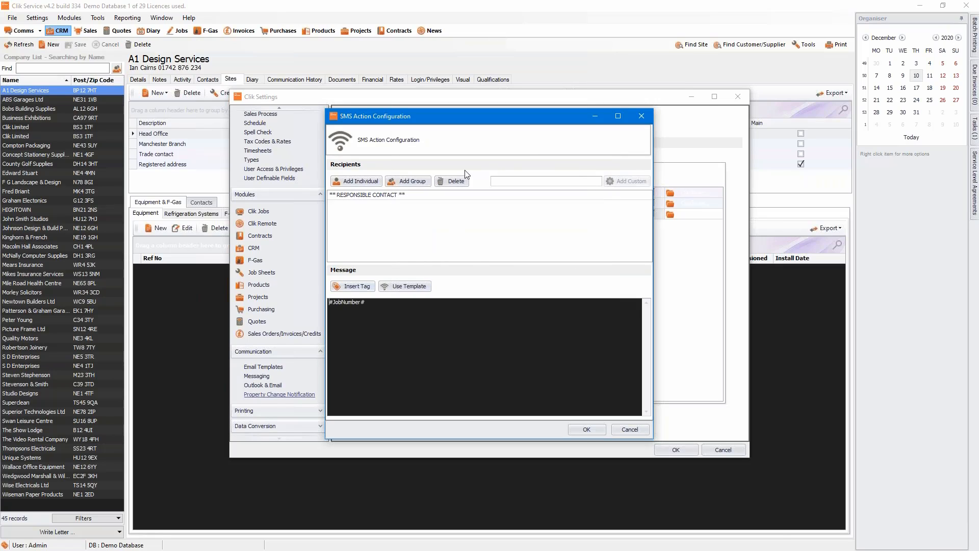
click(587, 429)
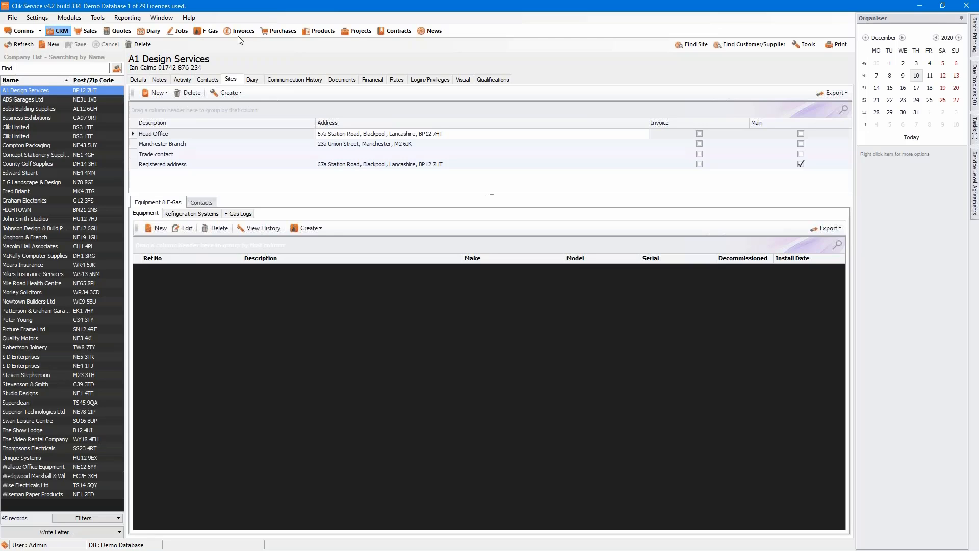
Go to the Sales Orders/Invoices/Credits settings and open the invoice category colour setup.
click(41, 19)
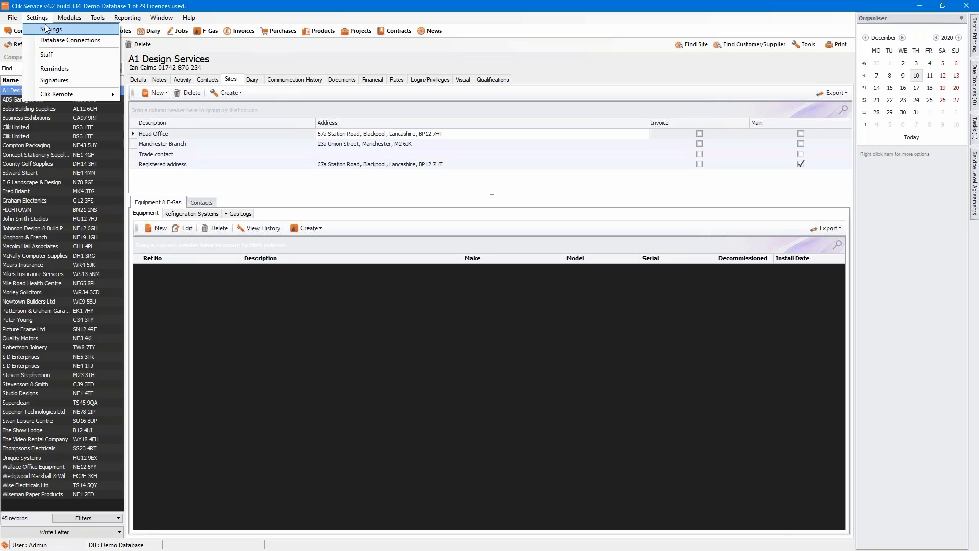
click(46, 28)
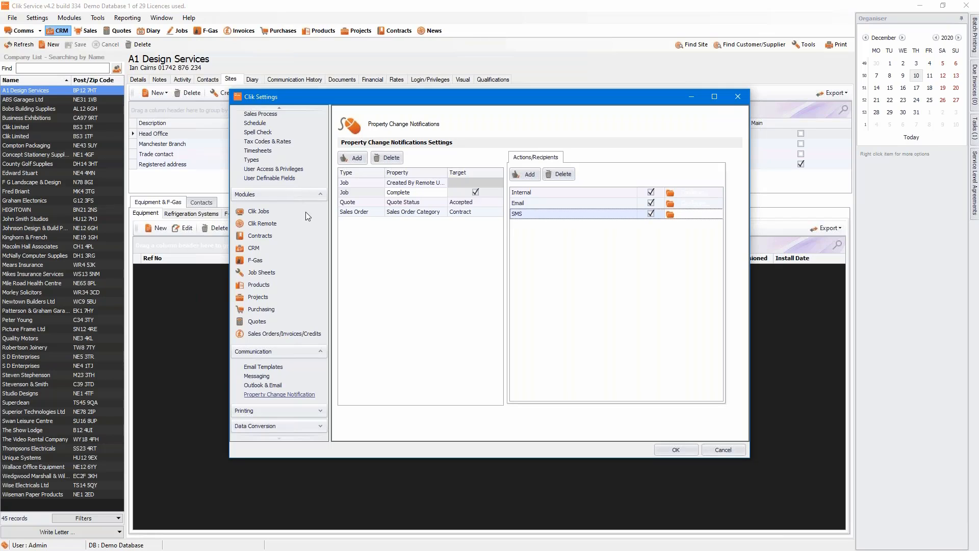
click(295, 335)
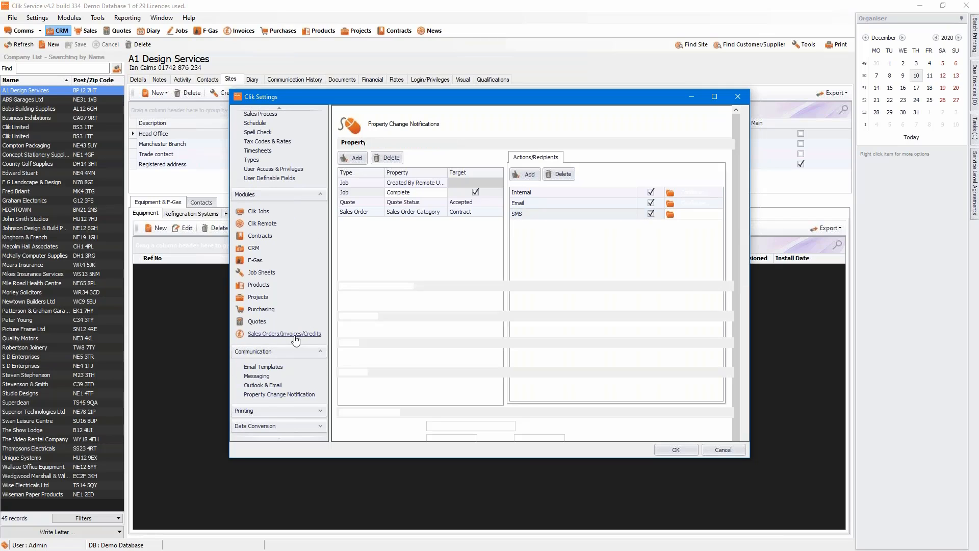
scroll(582, 289, down, 10)
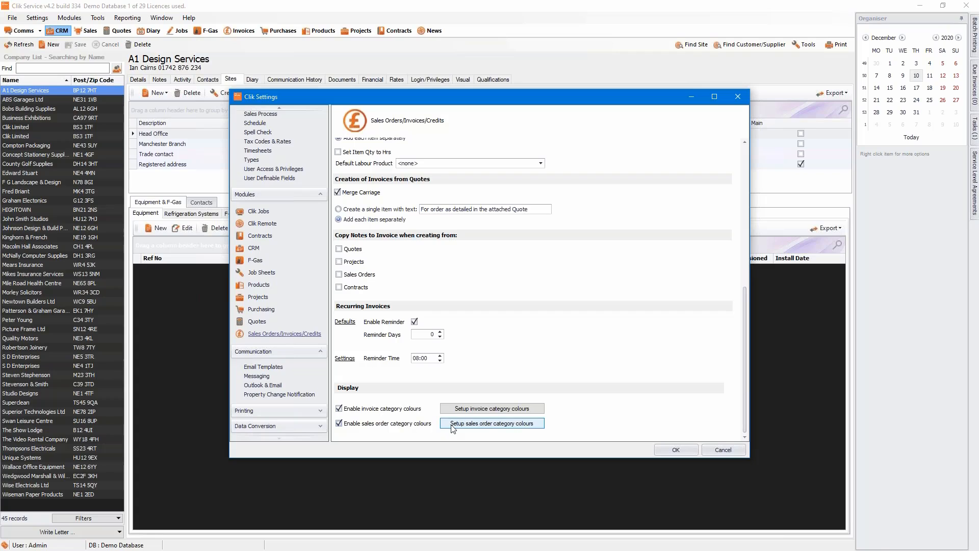
click(477, 412)
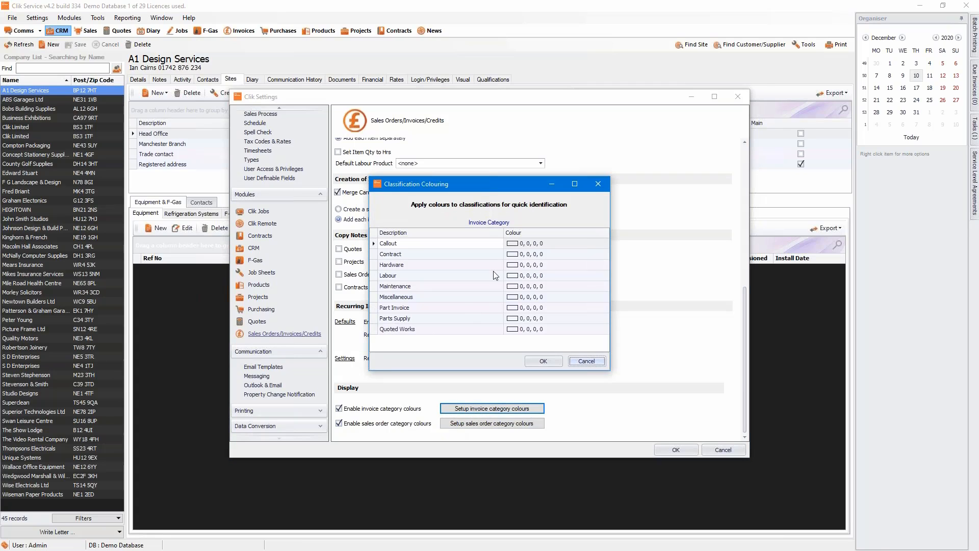
Colour invoice categories Callout red, Contract green, Hardware light blue, give Labour a colour, and save.
click(516, 244)
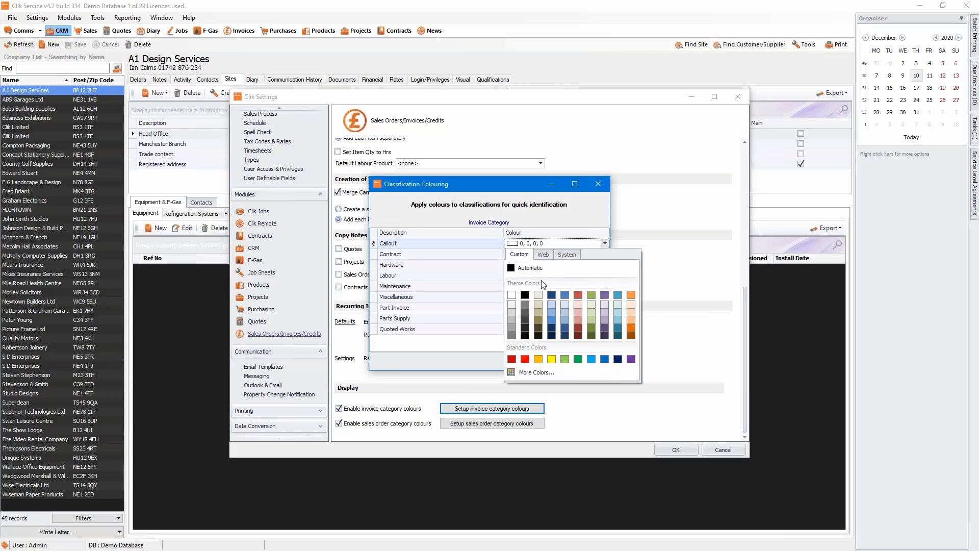
click(525, 359)
click(517, 254)
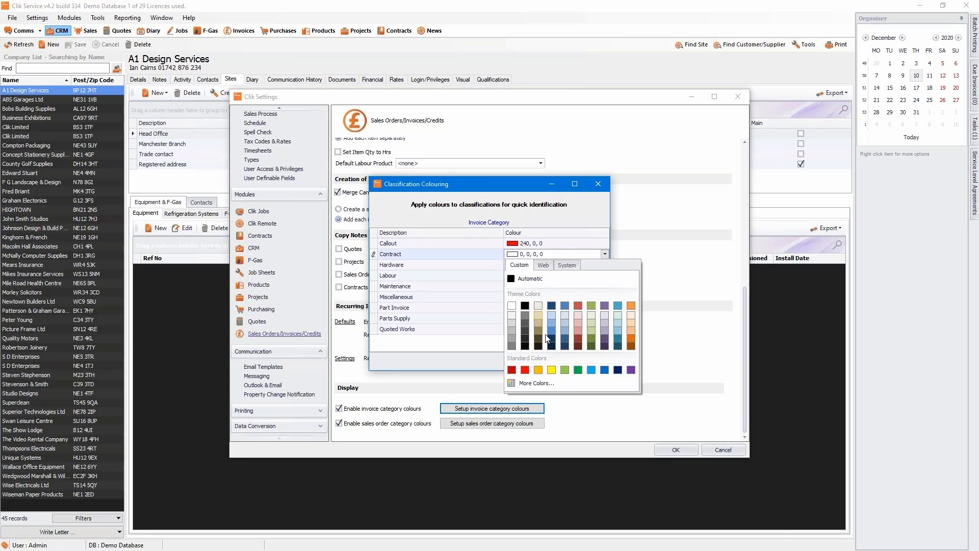
click(578, 369)
click(534, 265)
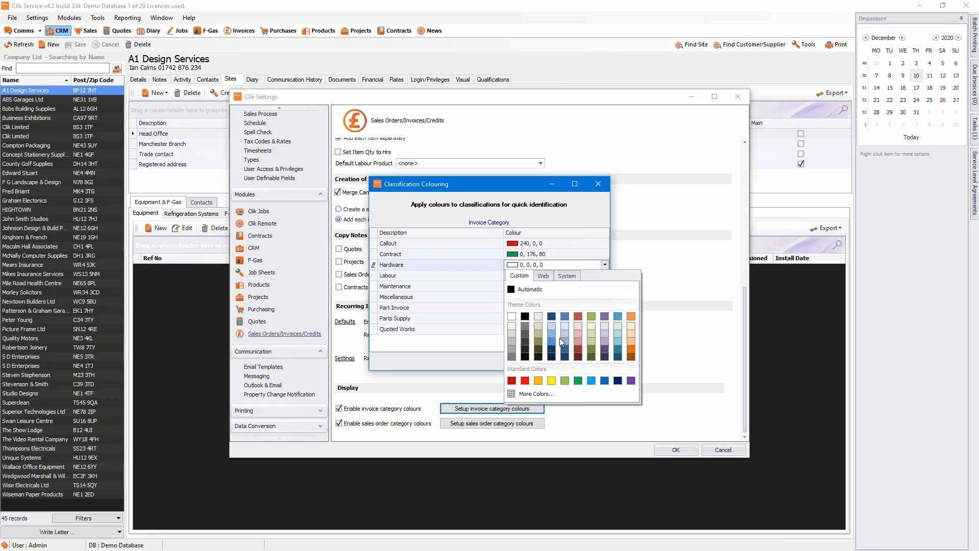
click(591, 380)
click(560, 276)
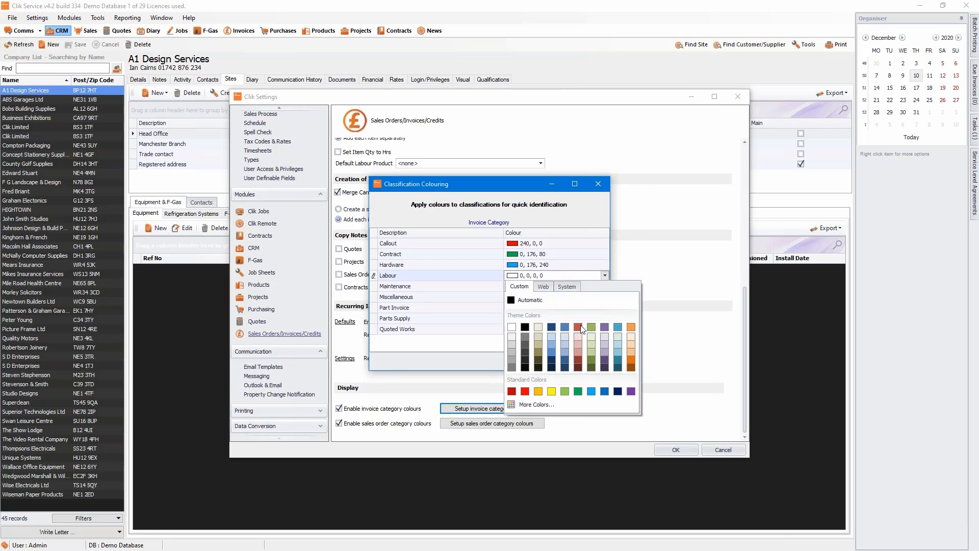
click(578, 327)
click(544, 363)
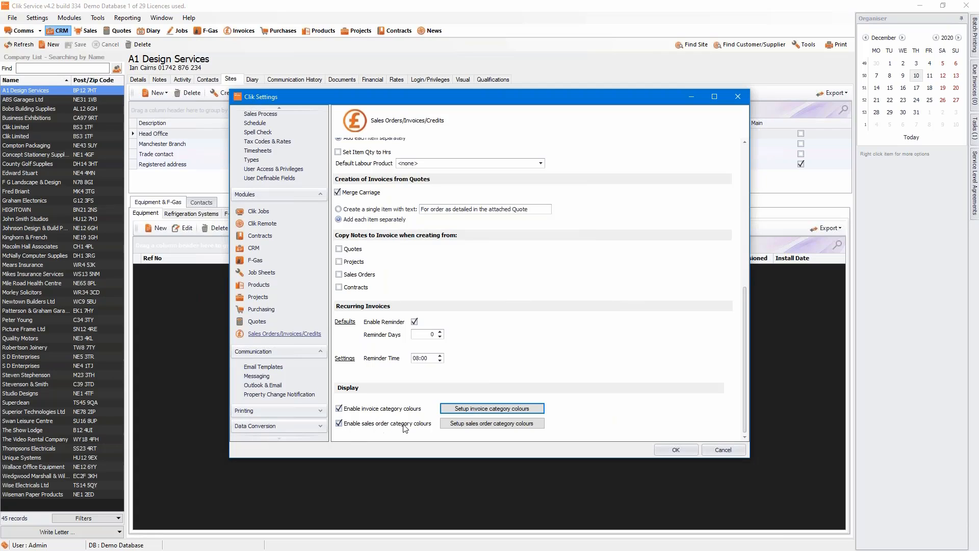
Review the sales order category colours, checking Contract, and confirm them unchanged.
click(469, 423)
click(537, 254)
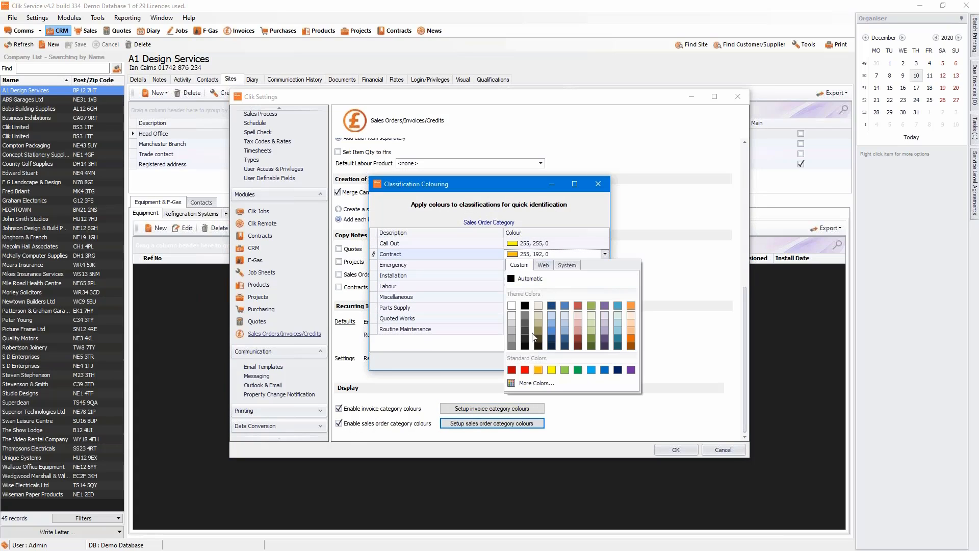
click(477, 265)
click(550, 366)
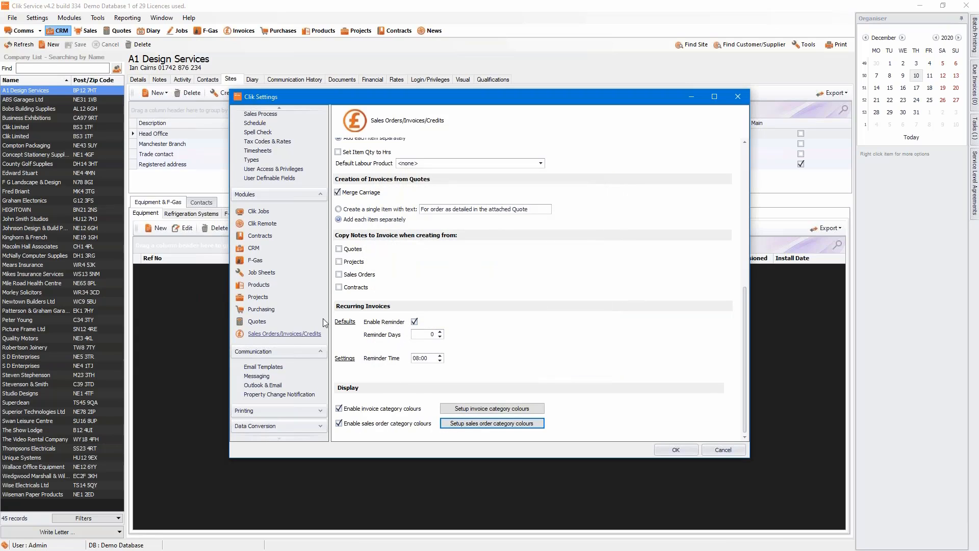
Enable category colours for quotes, review the quote status colours, and save the quote settings.
click(258, 322)
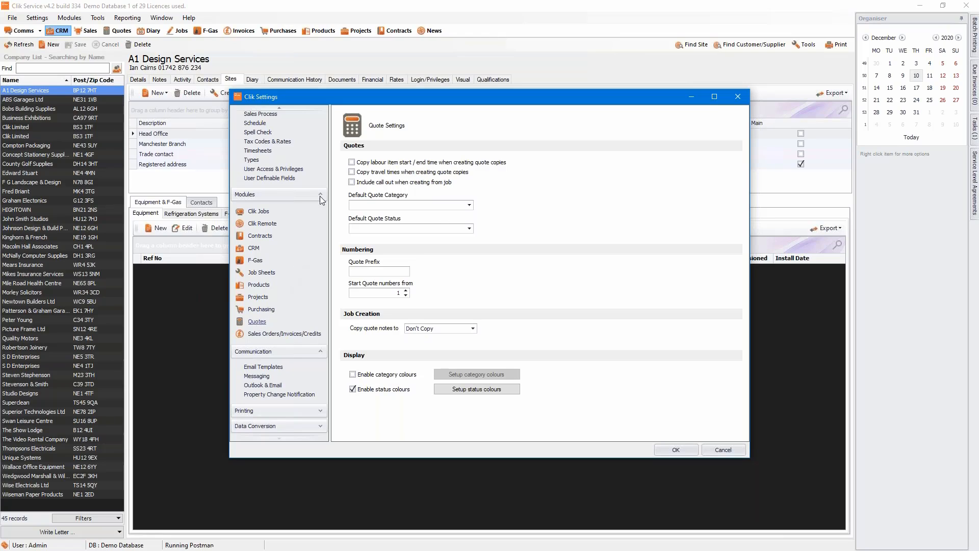
click(367, 376)
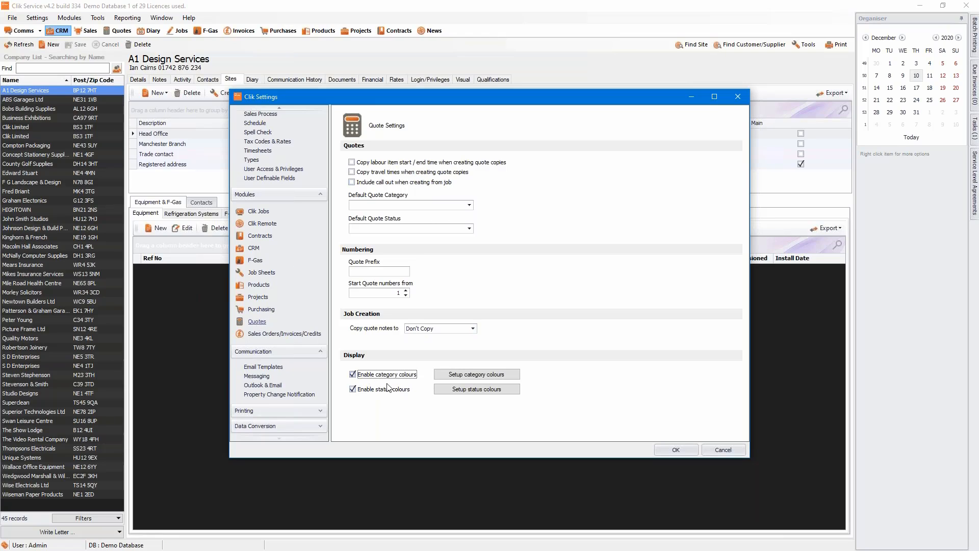
click(452, 392)
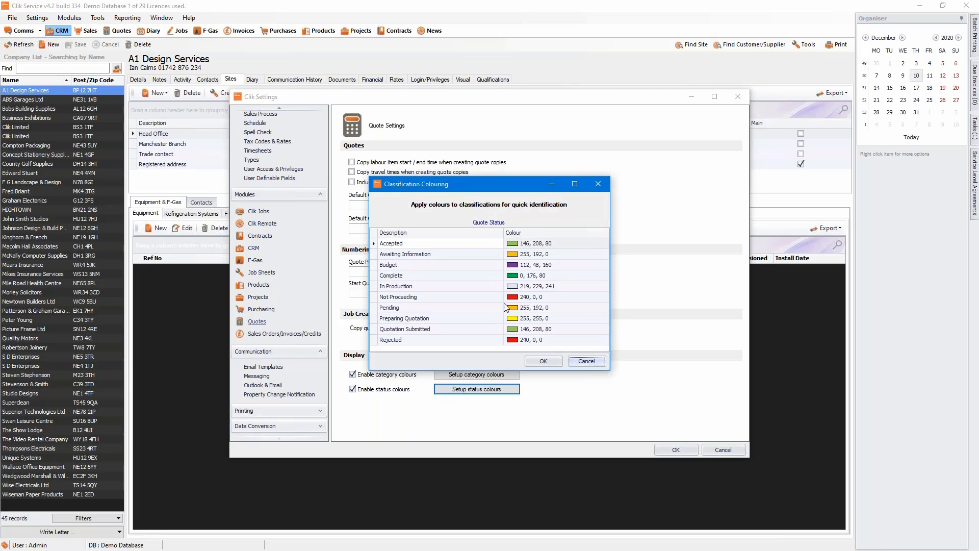
click(541, 362)
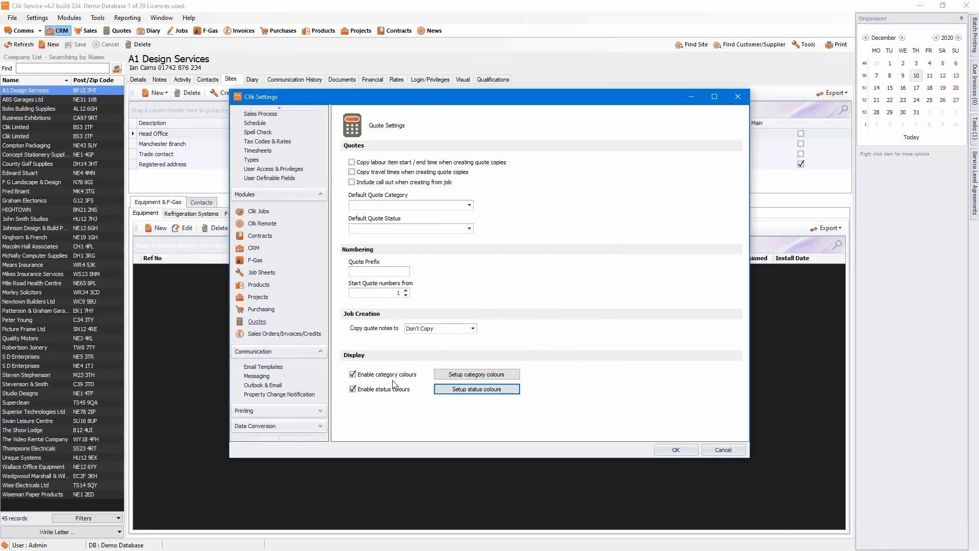
click(444, 394)
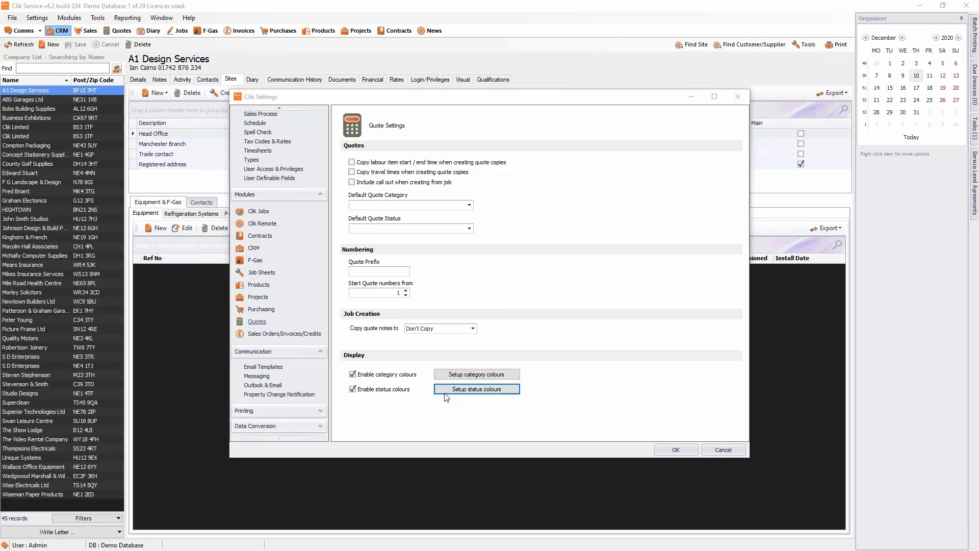
click(543, 361)
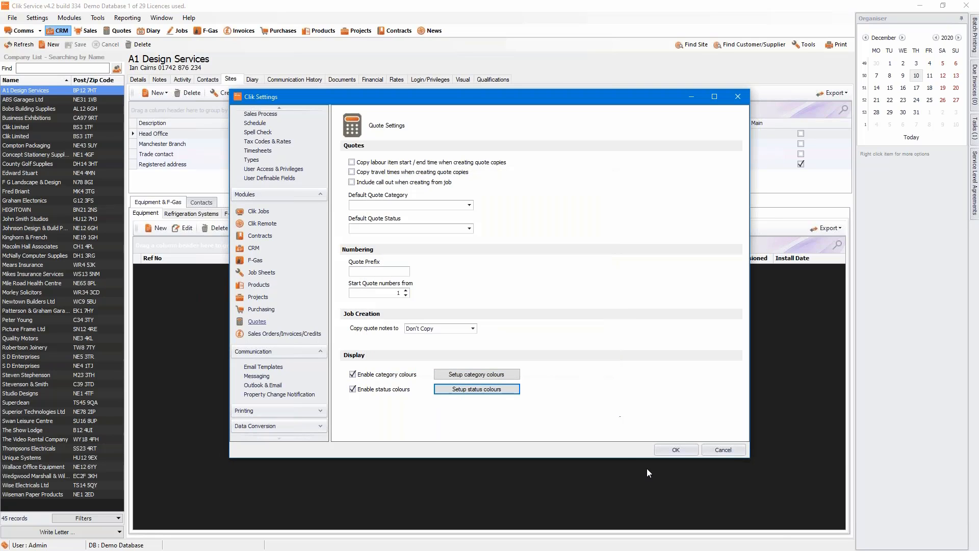
click(674, 450)
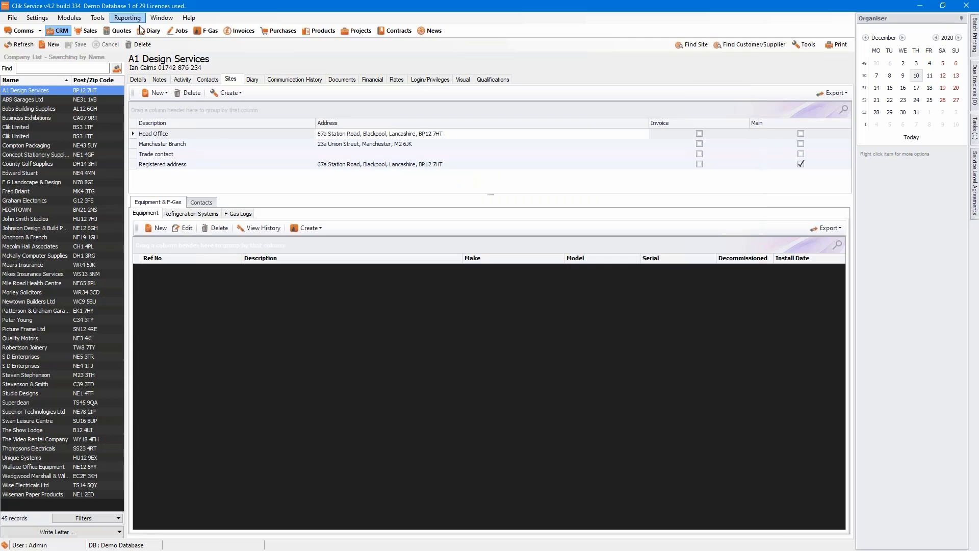
Set quote CO14's category to Follow Up Works.
click(121, 30)
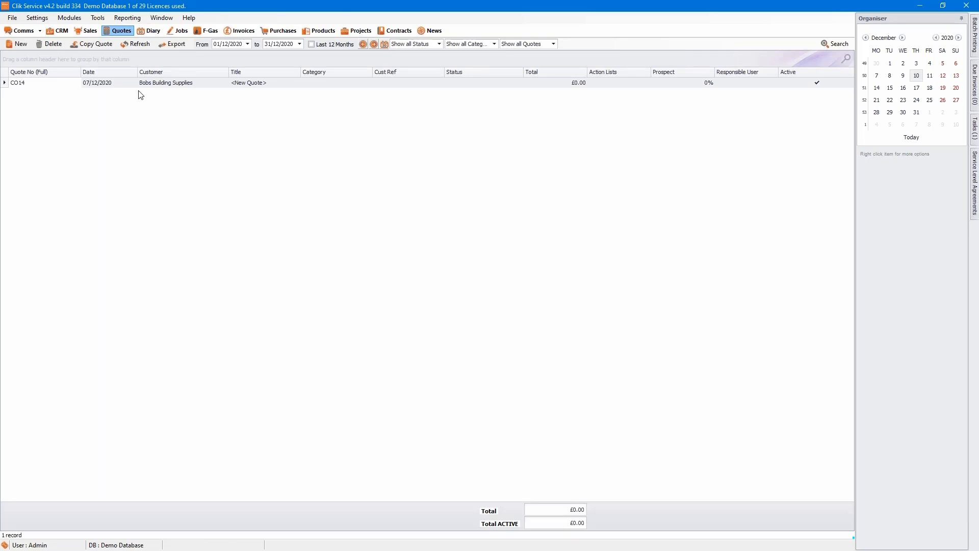
double_click(234, 84)
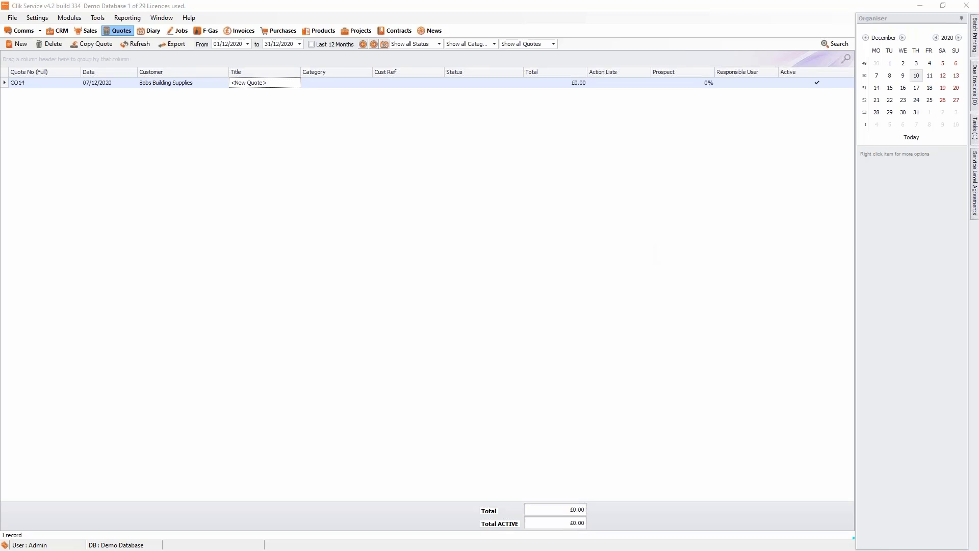
click(622, 238)
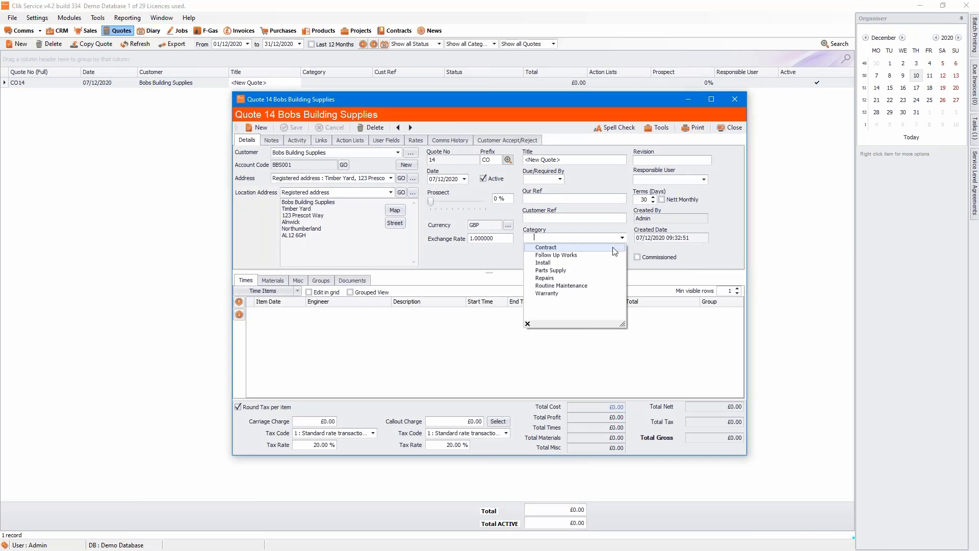
click(611, 257)
click(731, 128)
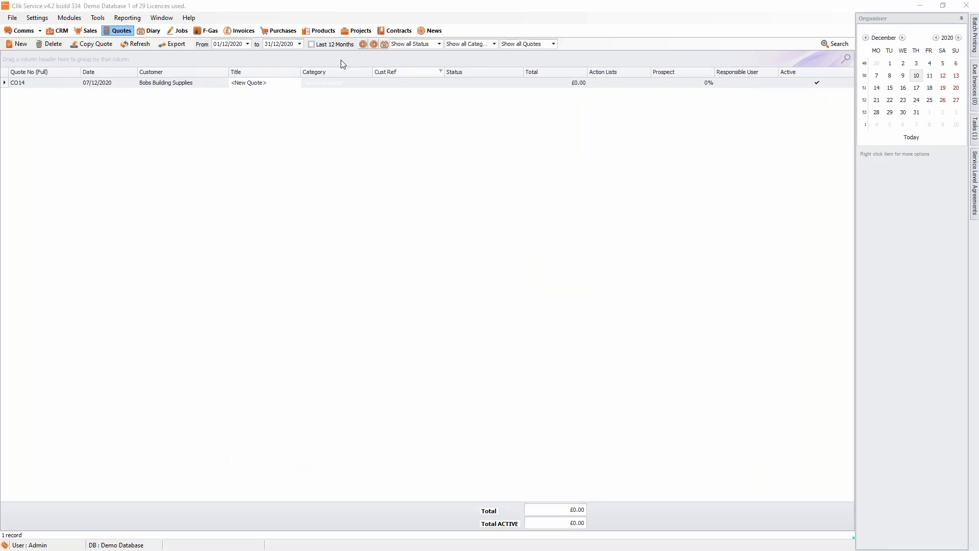
Change quote CO14's status to Accepted and save it.
click(252, 86)
double_click(252, 86)
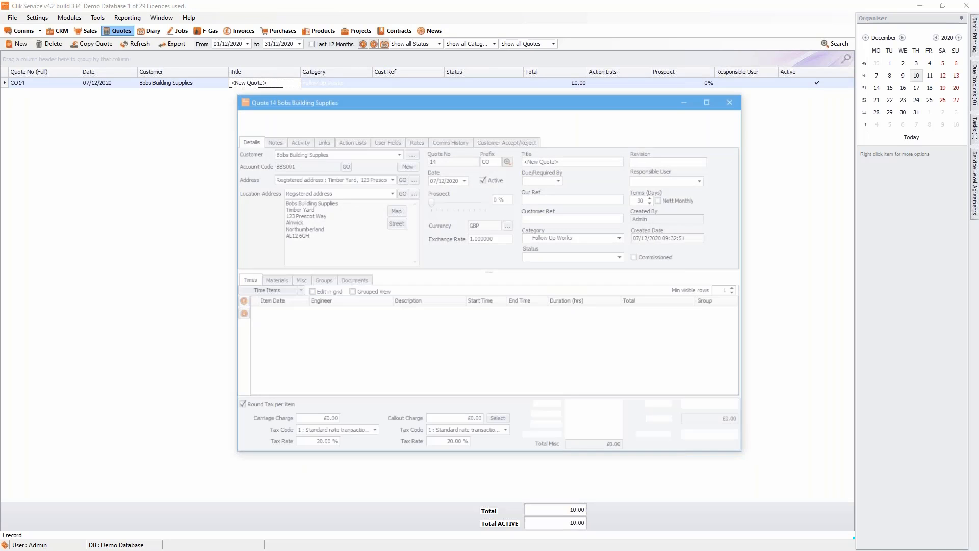
click(623, 257)
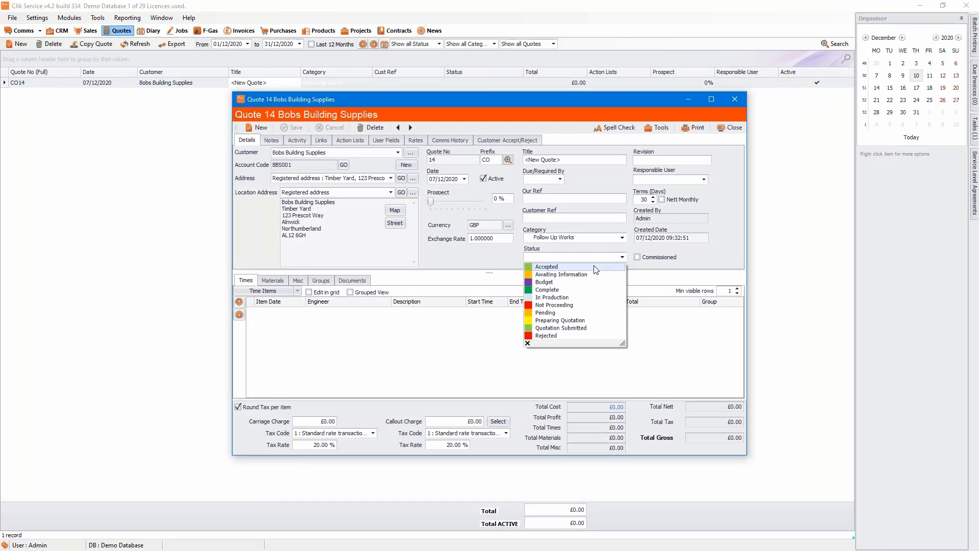
click(548, 267)
click(296, 129)
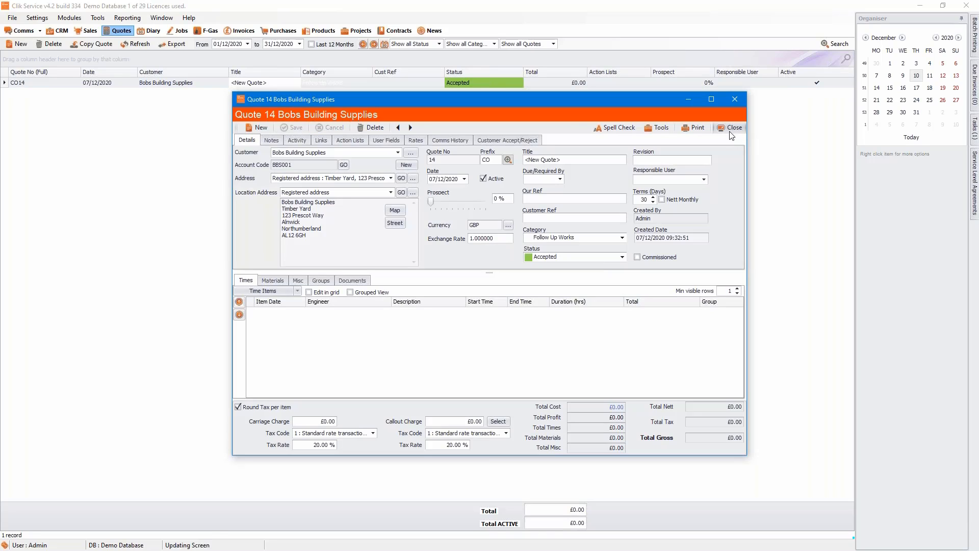
click(720, 127)
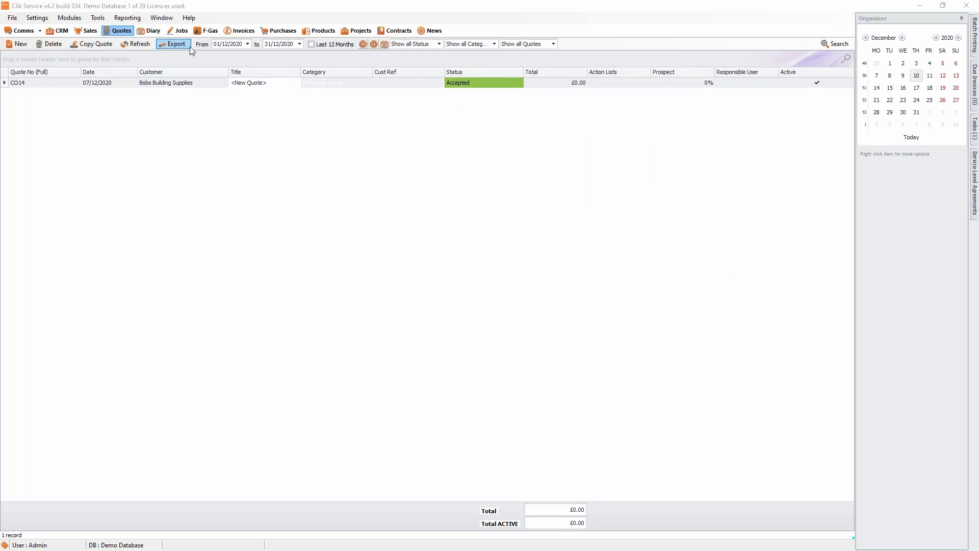
List the last 12 months of quotes, checking quotes 13, 7 and 4, then of sales orders.
click(331, 45)
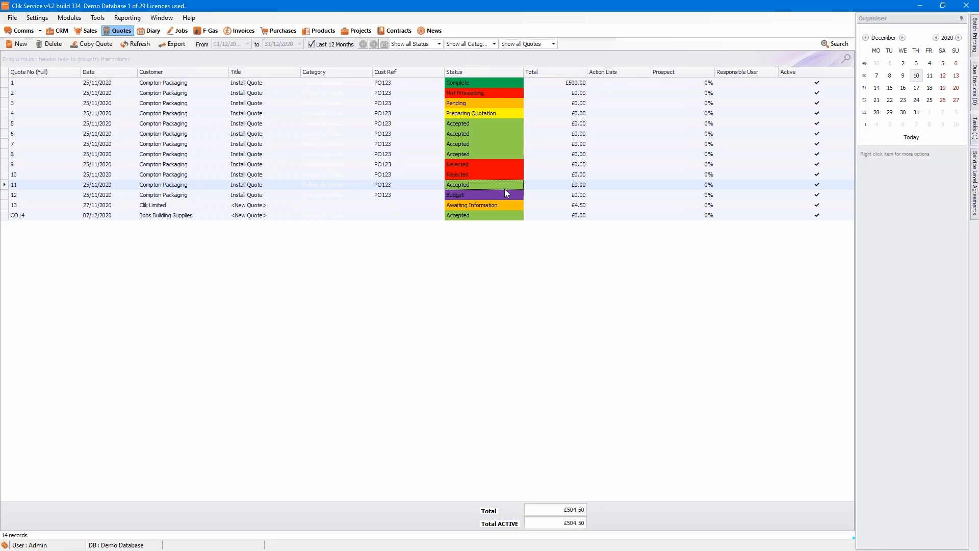
click(510, 206)
click(496, 144)
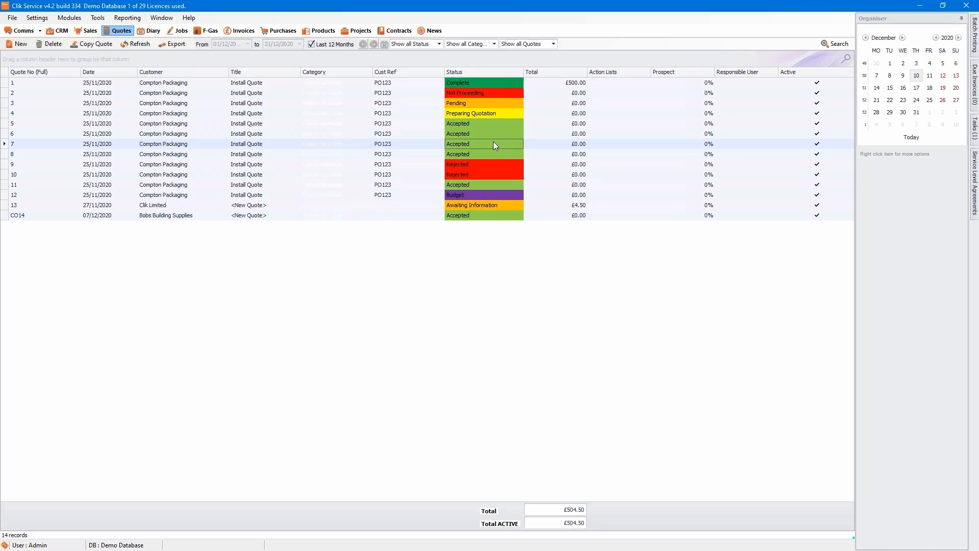
click(494, 115)
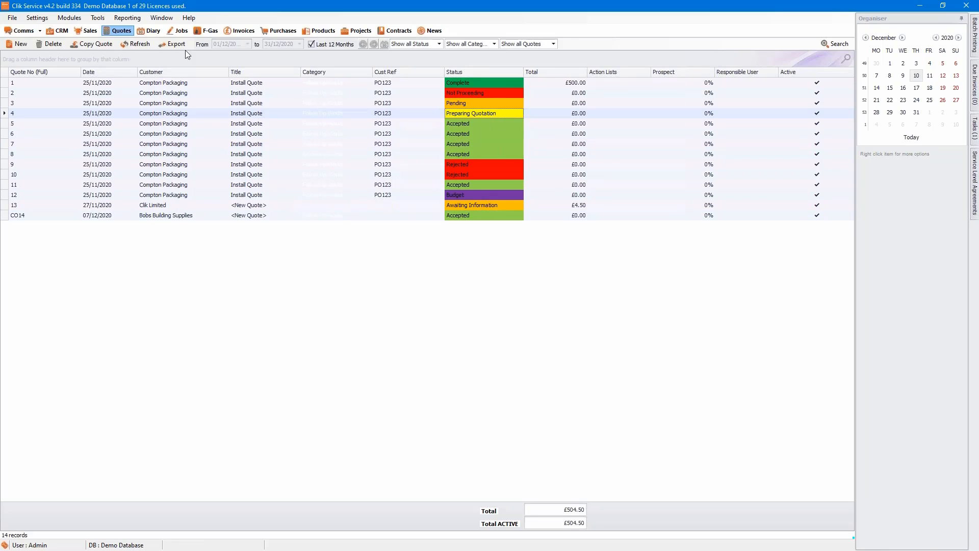
click(85, 32)
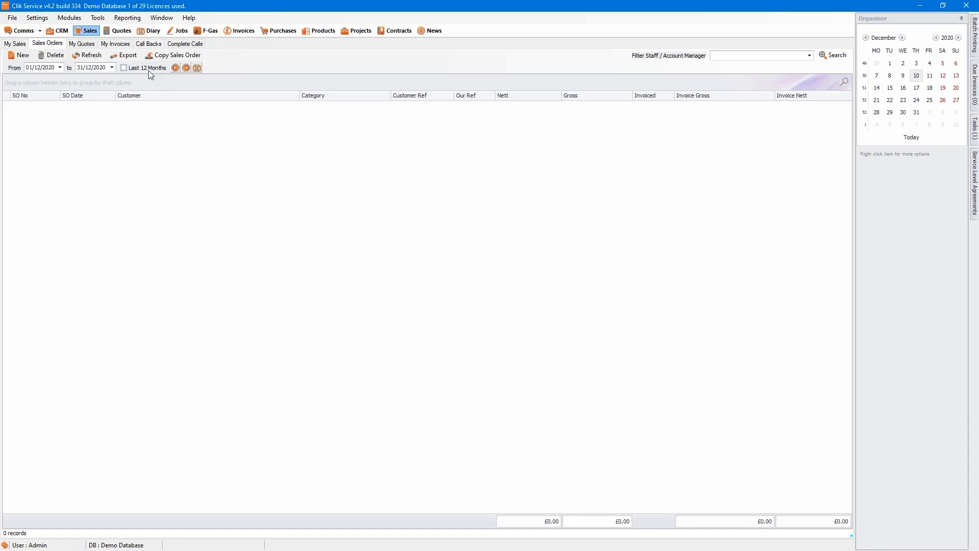
click(148, 68)
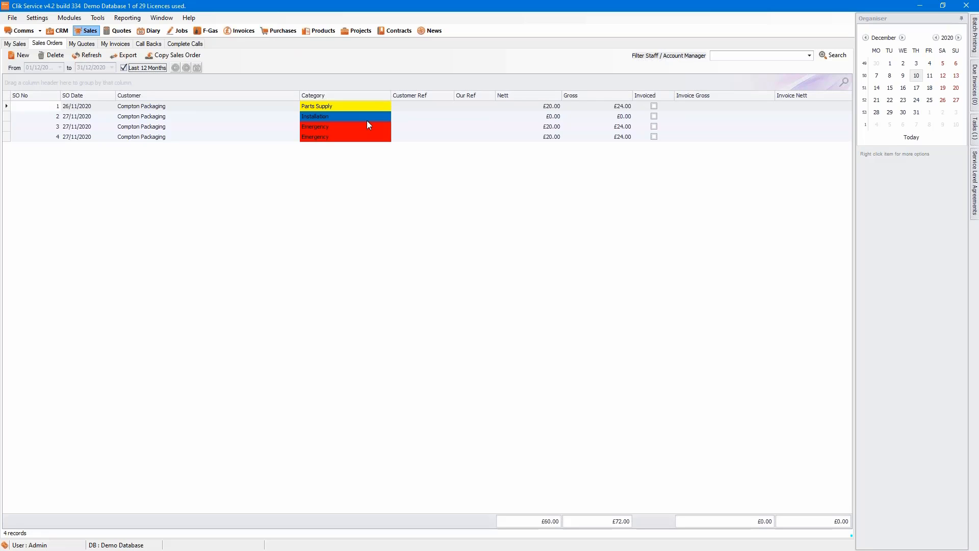
In the last 12 months' Invoices list, add invoice 1 for ABS Garages Ltd, category Contract.
click(240, 31)
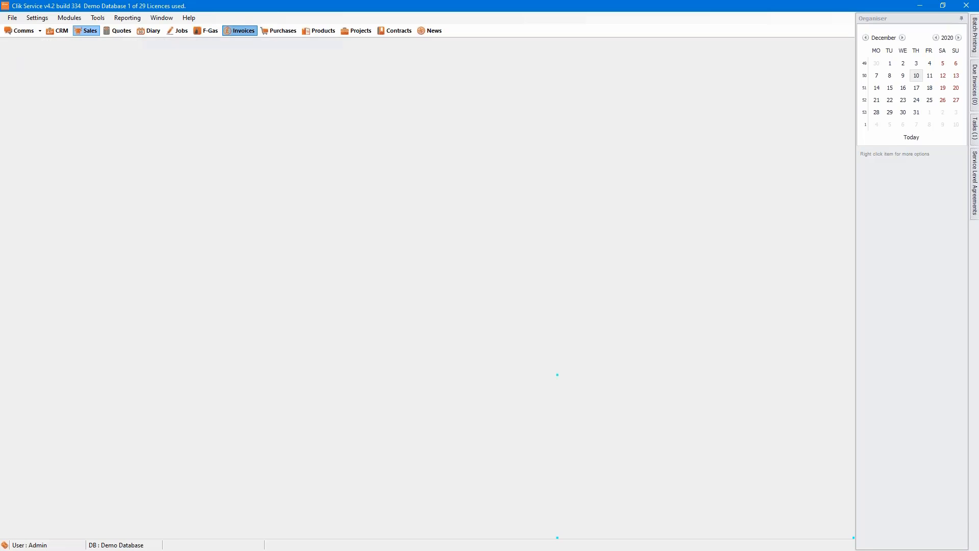
click(270, 45)
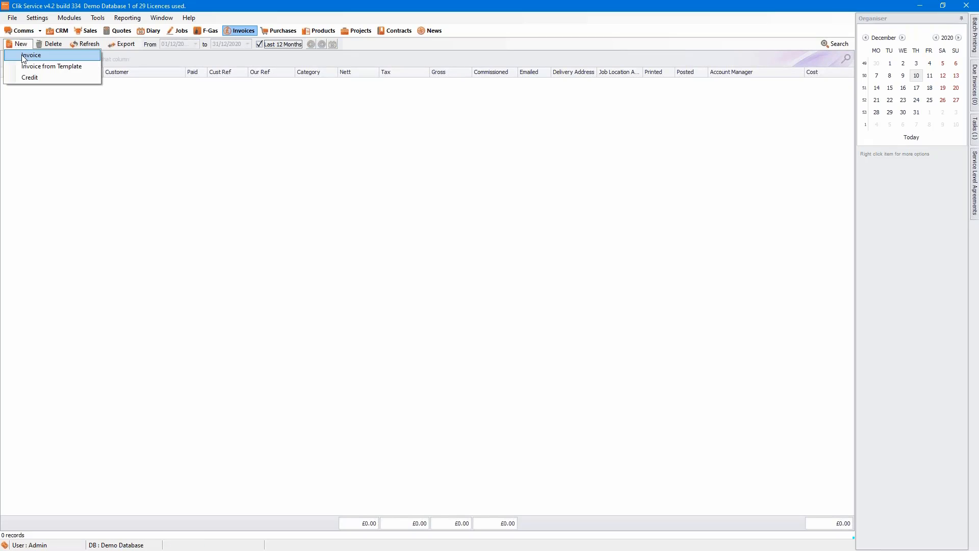
click(24, 56)
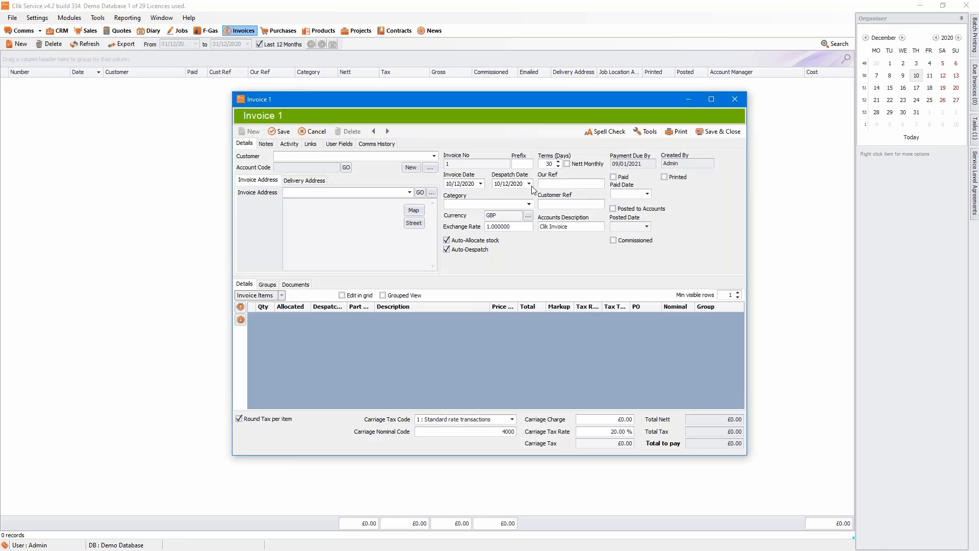
click(529, 204)
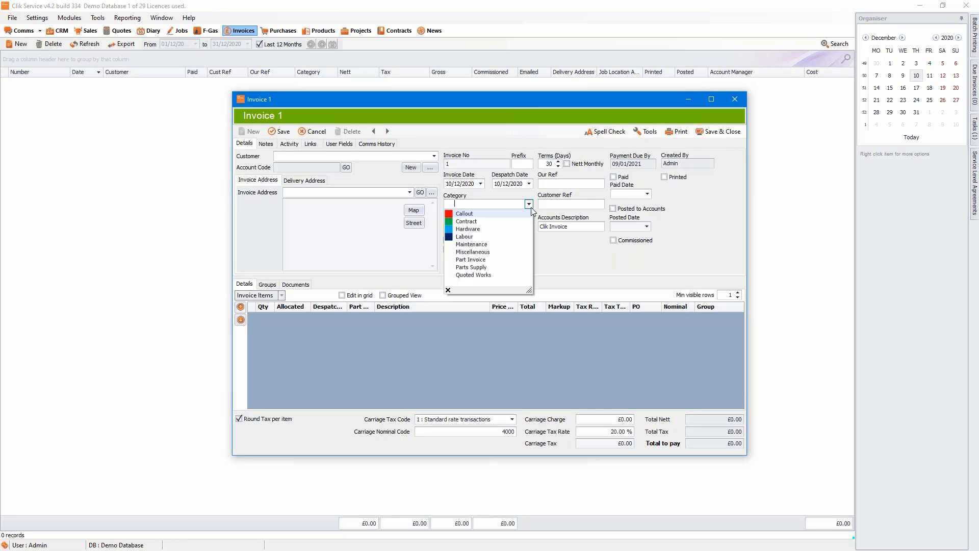
click(514, 217)
click(434, 156)
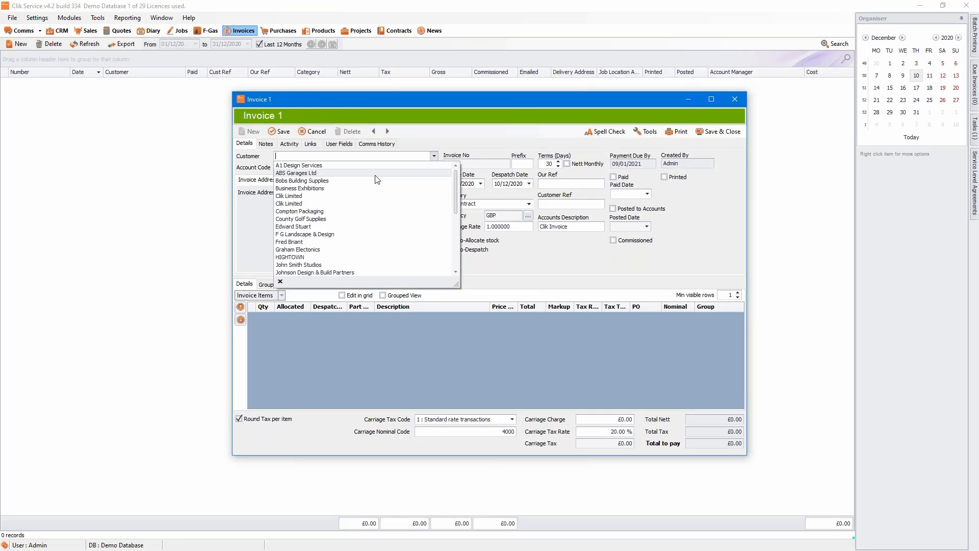
click(376, 176)
click(730, 132)
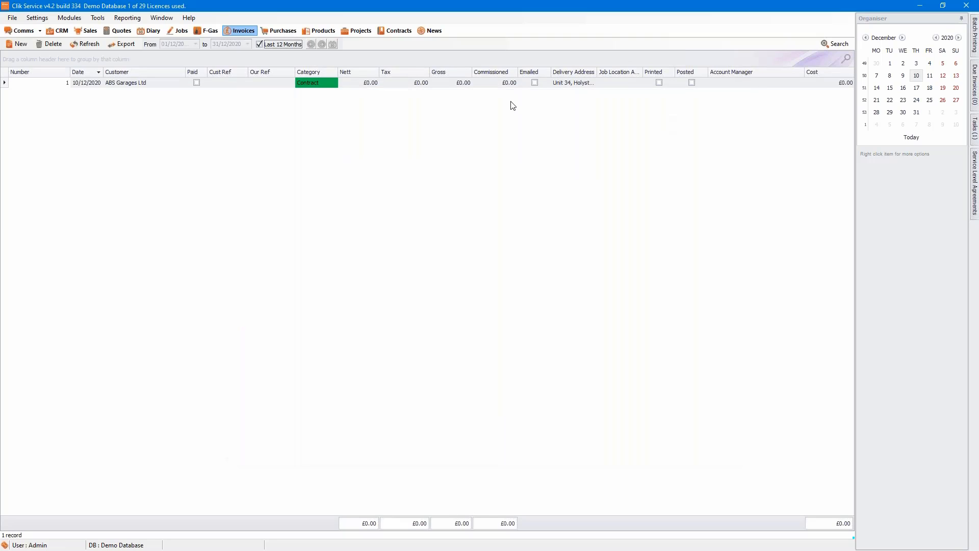
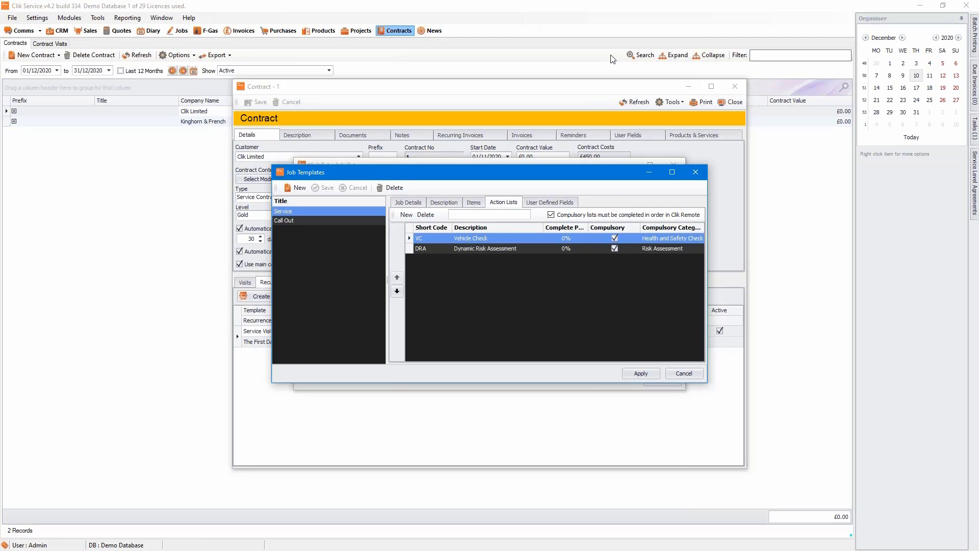
Close the Job Templates and Visit Schedule Setup windows.
click(701, 171)
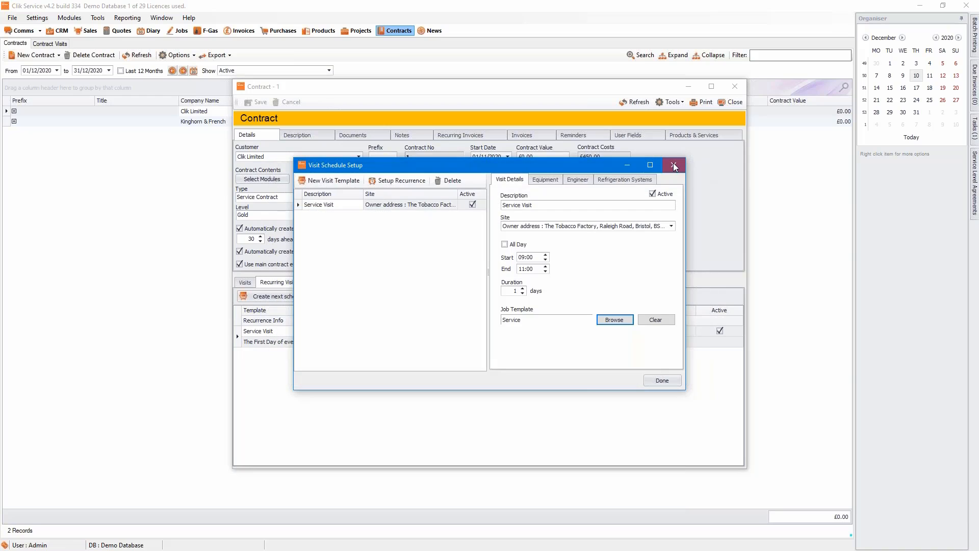
click(675, 165)
Close the contract window and open Property Change Notification under Communication in Clik Settings.
click(719, 103)
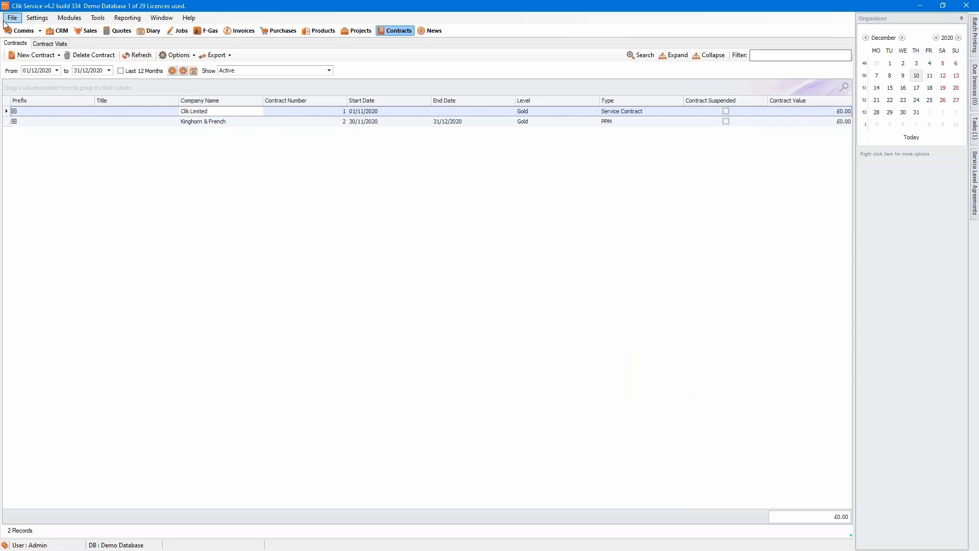
click(36, 17)
click(44, 29)
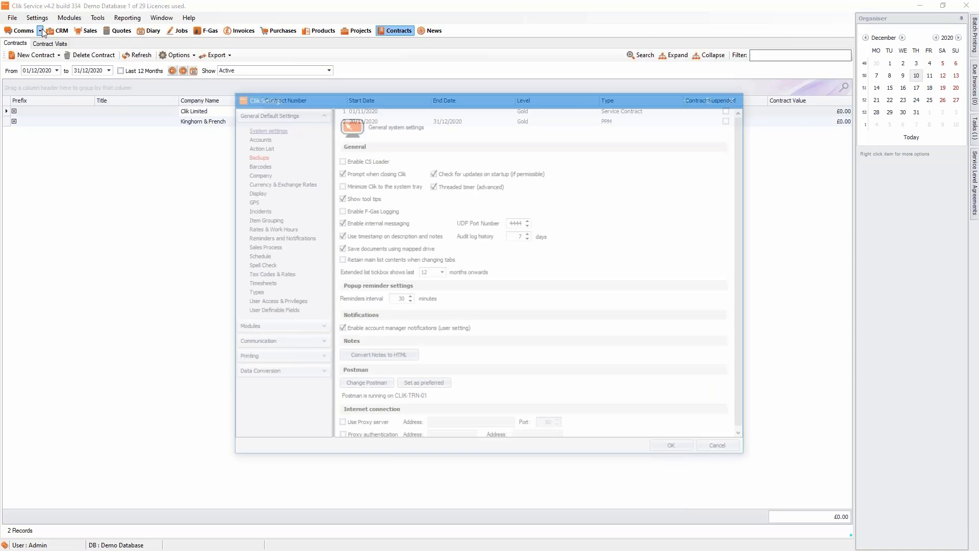
click(320, 342)
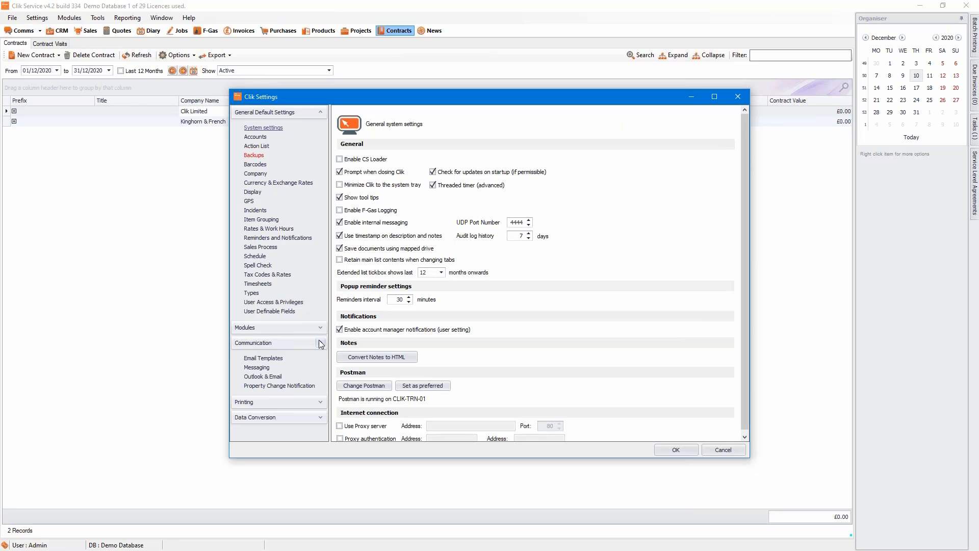
click(264, 386)
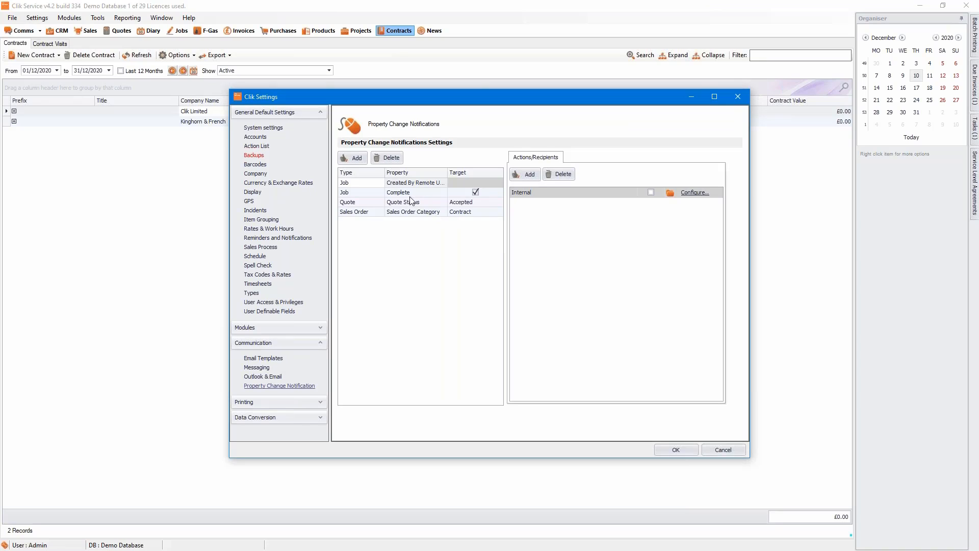
Add a Job / Job Status notification row and open its Target choices.
click(351, 158)
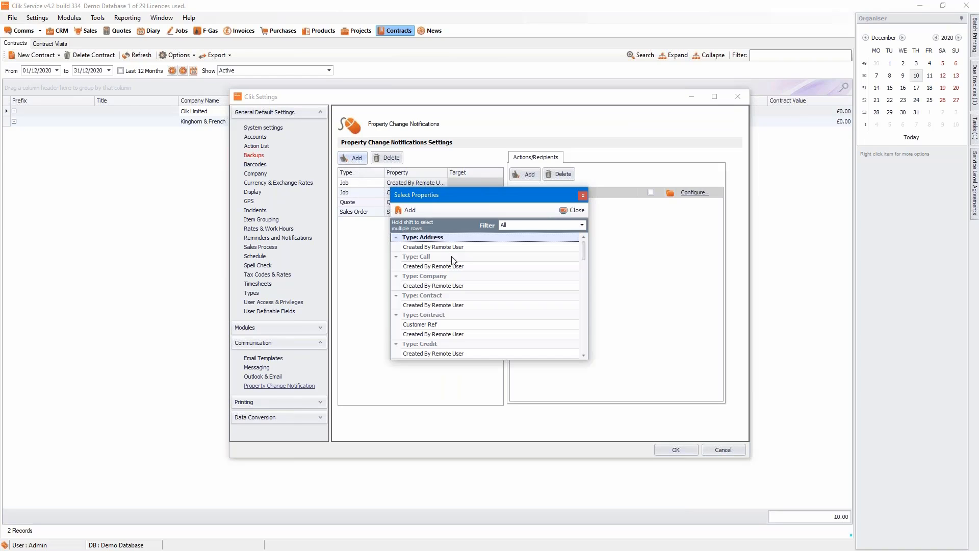
scroll(457, 269, down, 10)
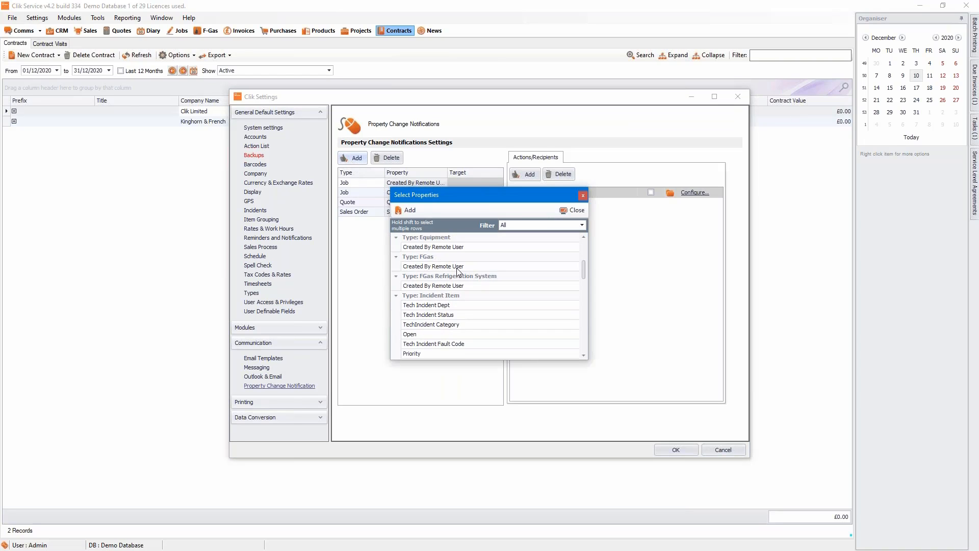
scroll(457, 270, down, 5)
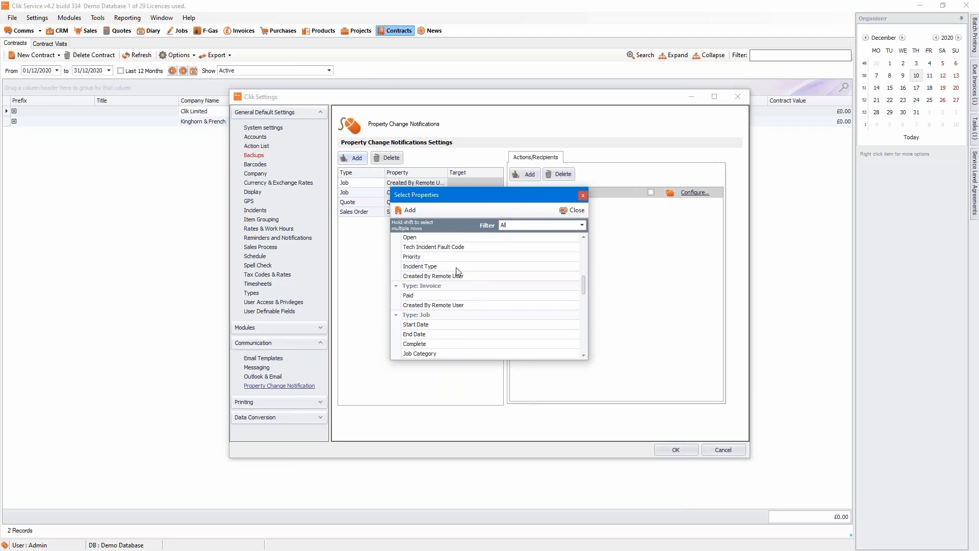
click(412, 346)
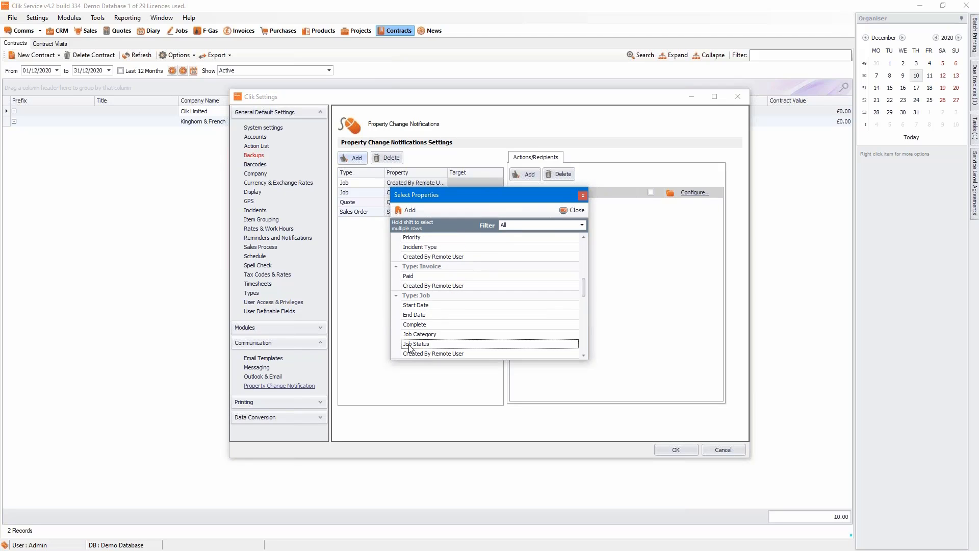
click(411, 210)
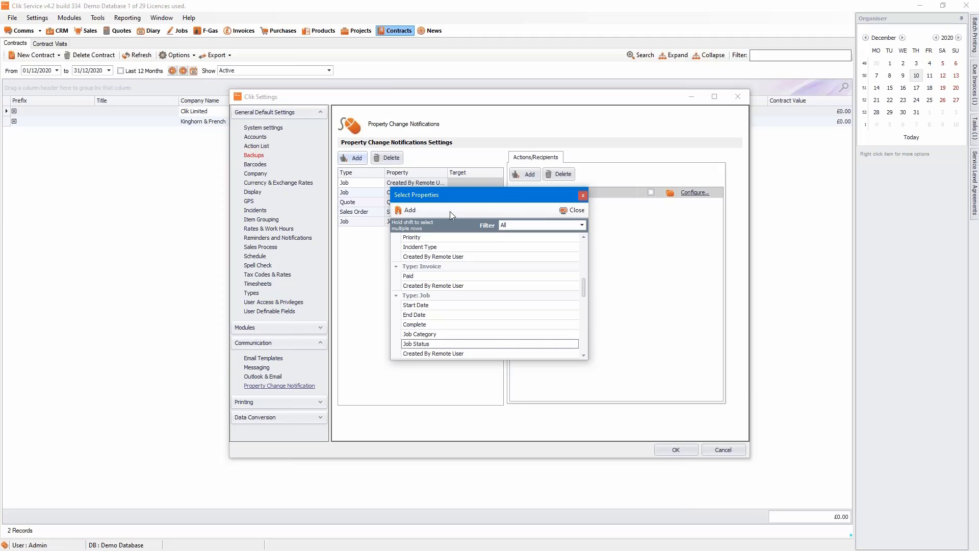
click(573, 210)
click(498, 221)
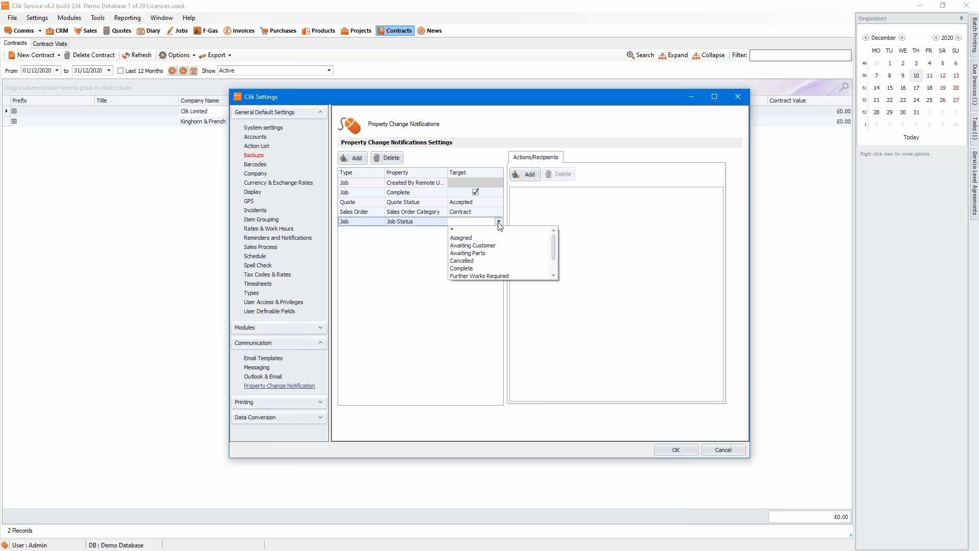
Set the Job Status notification target to Assigned and attach Email and Internal actions.
click(464, 238)
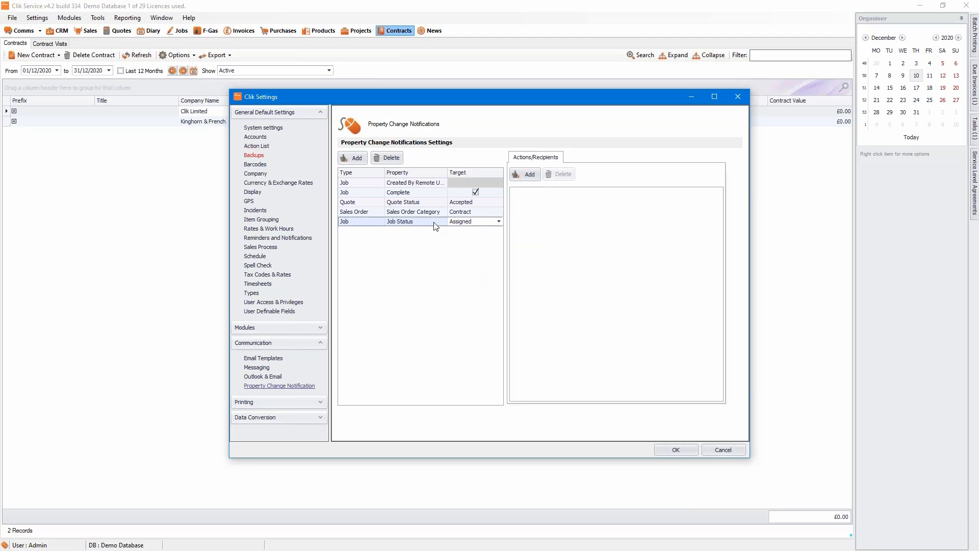
click(530, 175)
double_click(422, 248)
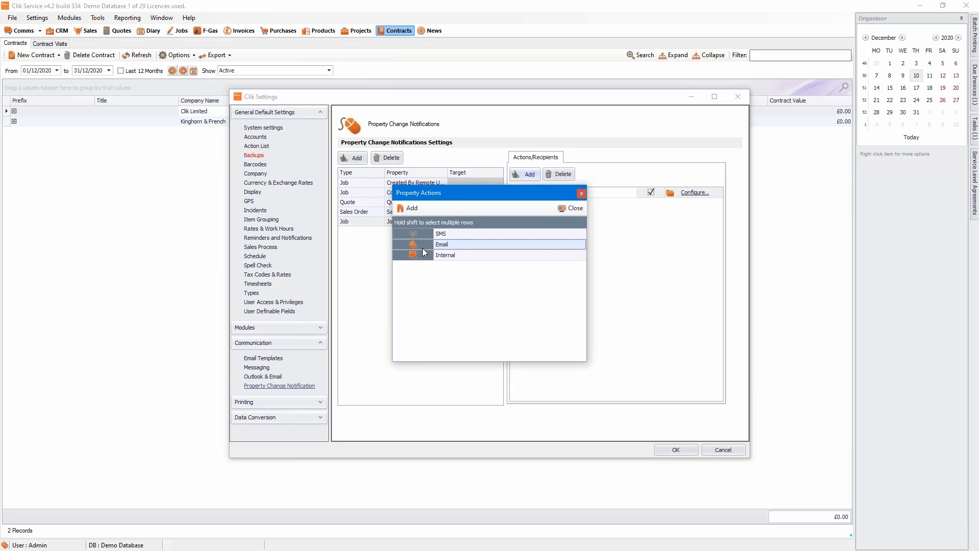
double_click(467, 256)
click(564, 208)
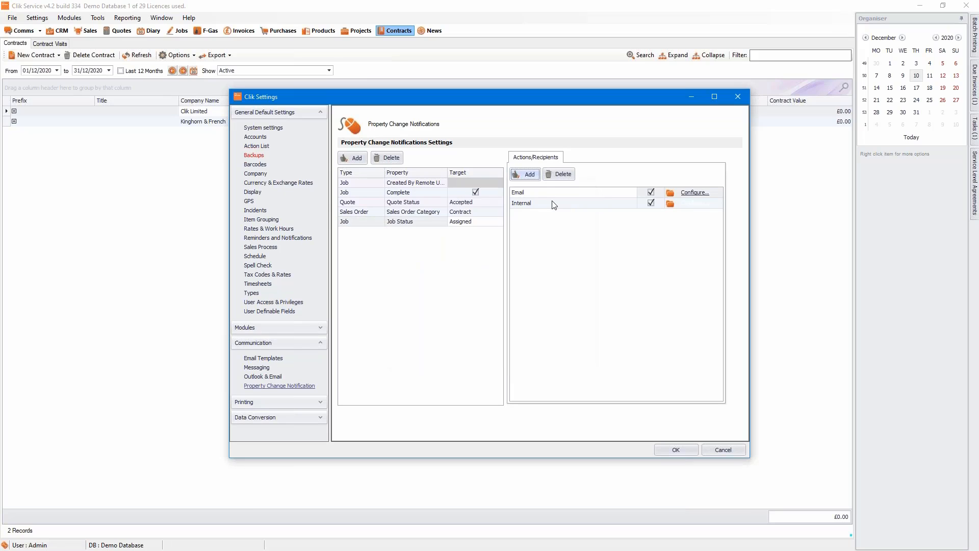
click(559, 218)
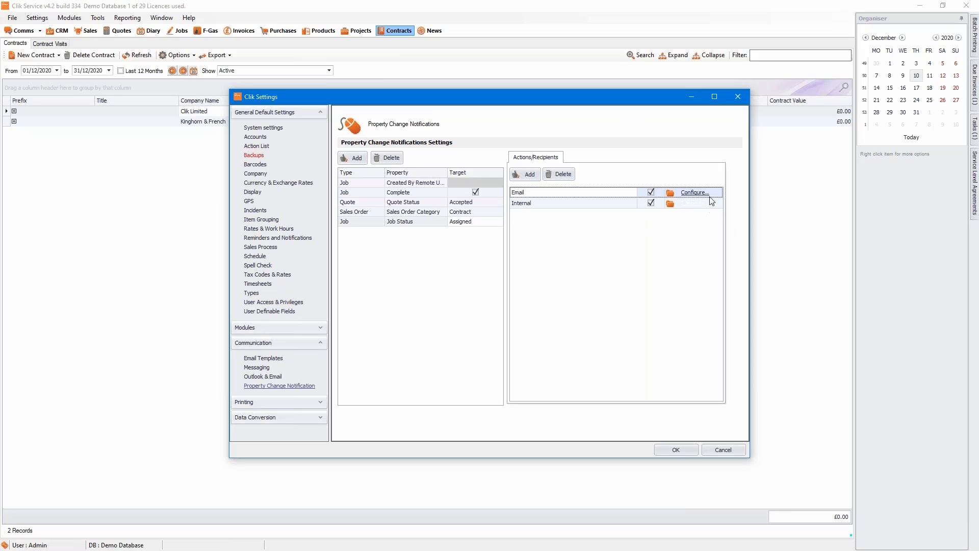
click(695, 194)
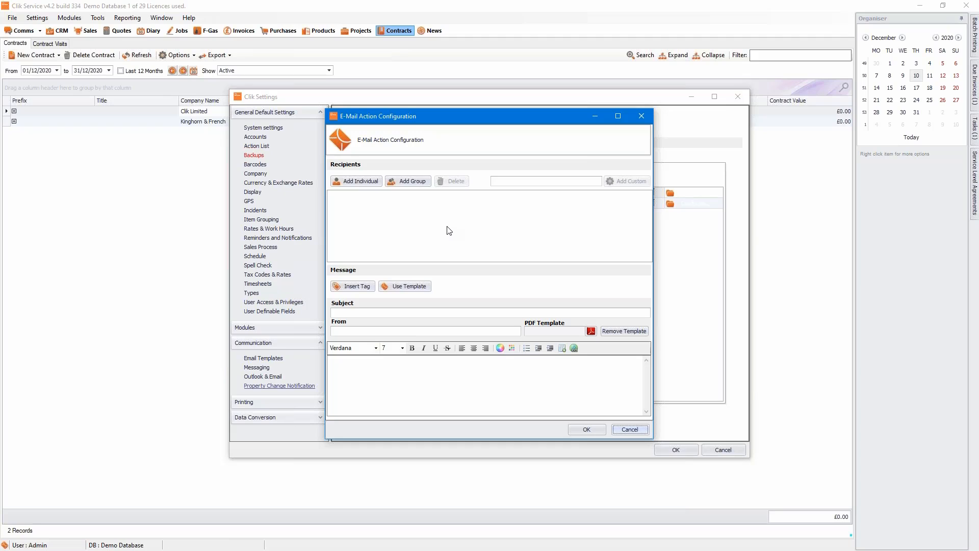
click(641, 116)
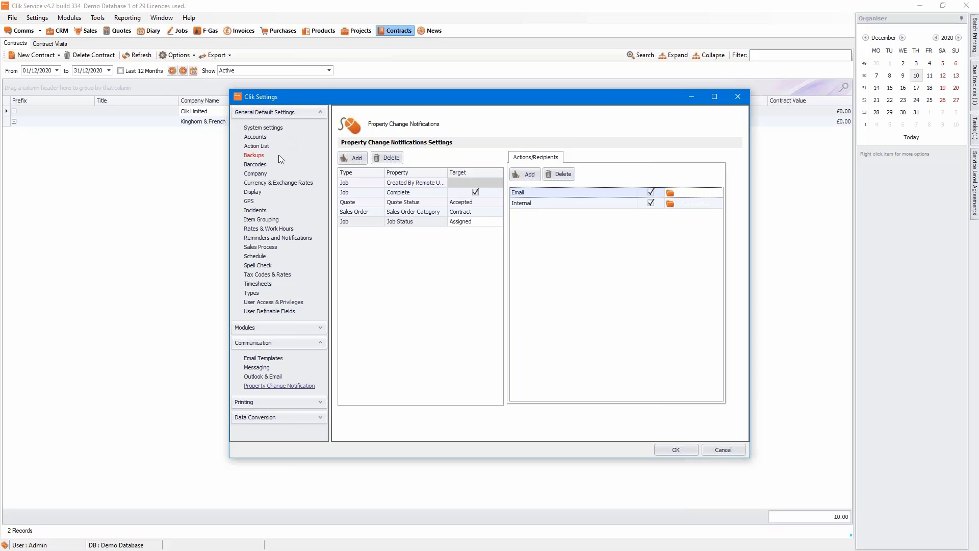
Enable category colours in Modules > Job Sheets, then close Clik Settings saving changes.
click(318, 327)
click(262, 272)
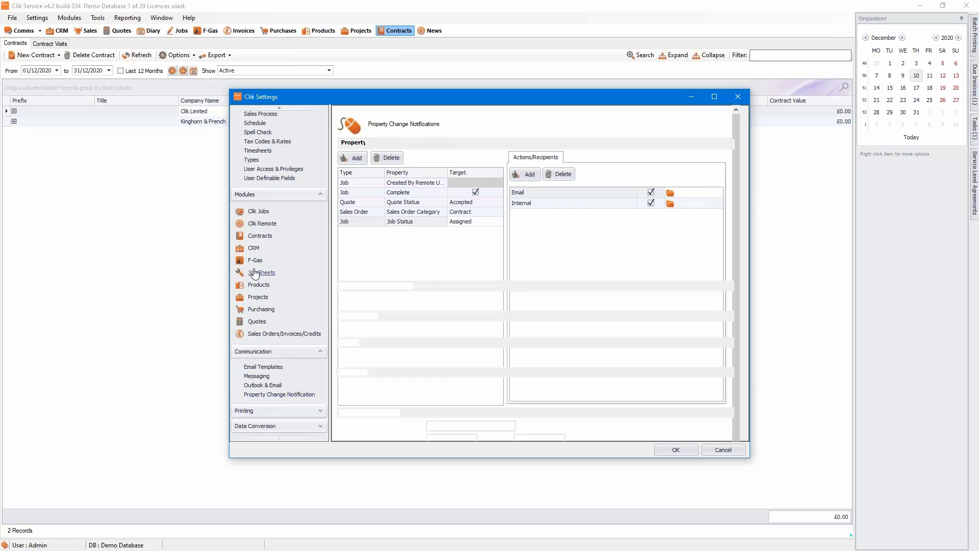
scroll(522, 229, down, 5)
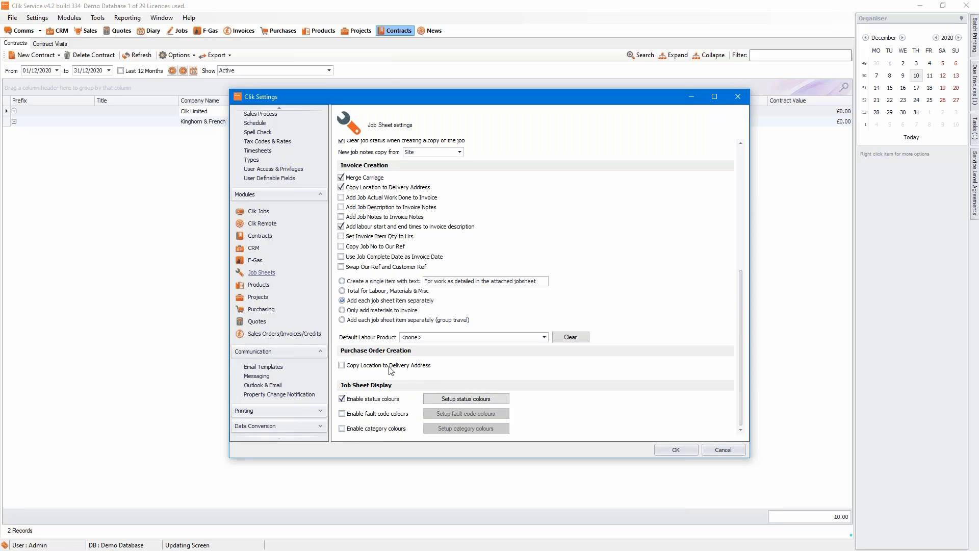
click(377, 430)
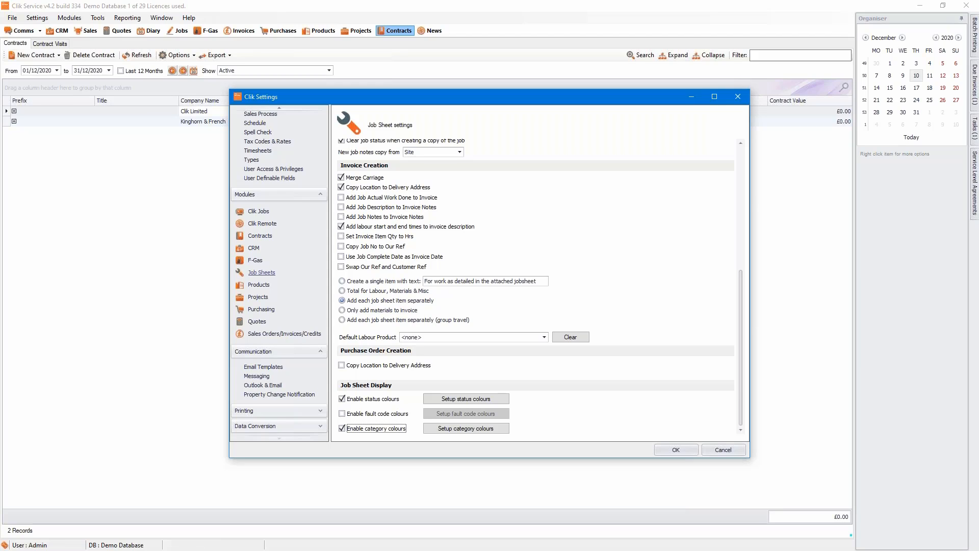
click(738, 97)
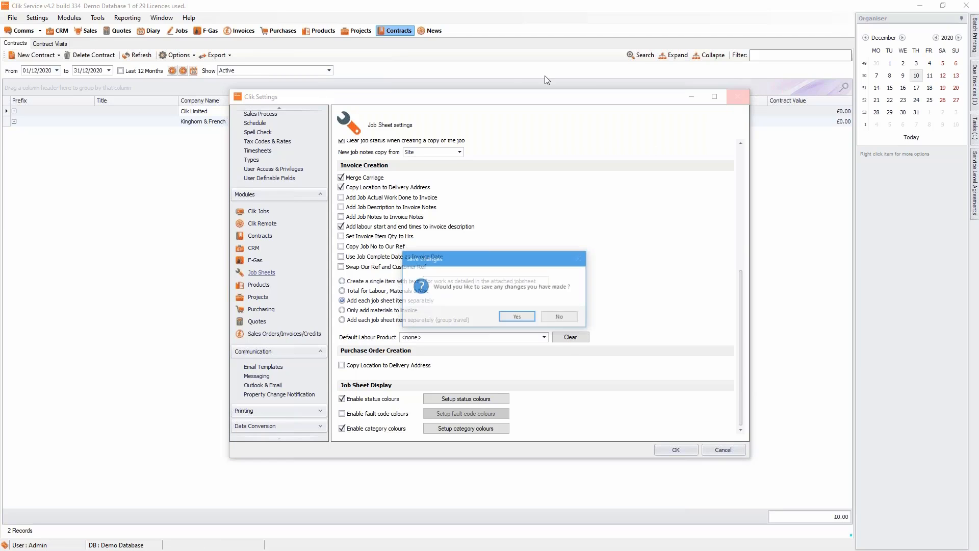
click(531, 319)
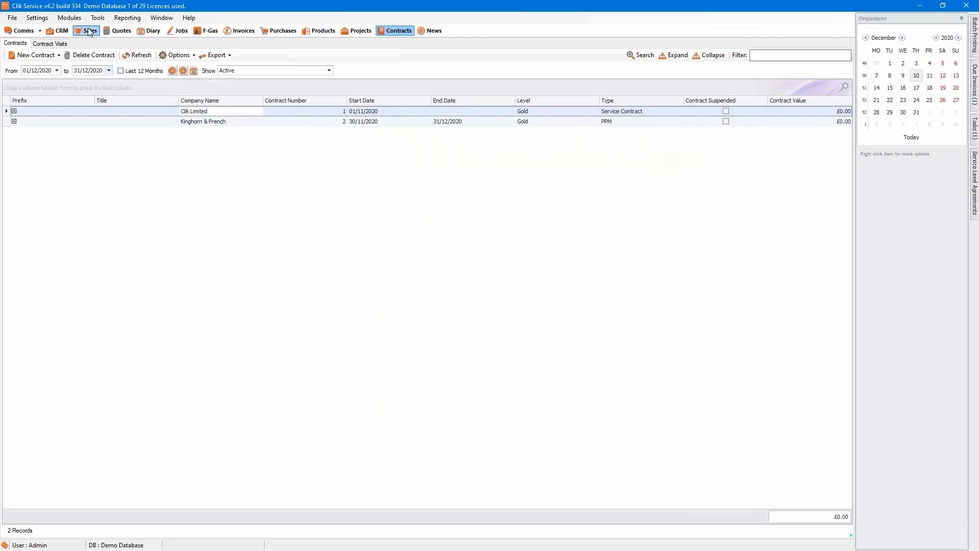
Reopen the Job Status Assigned notification and open Add Individual on its Internal action.
click(37, 18)
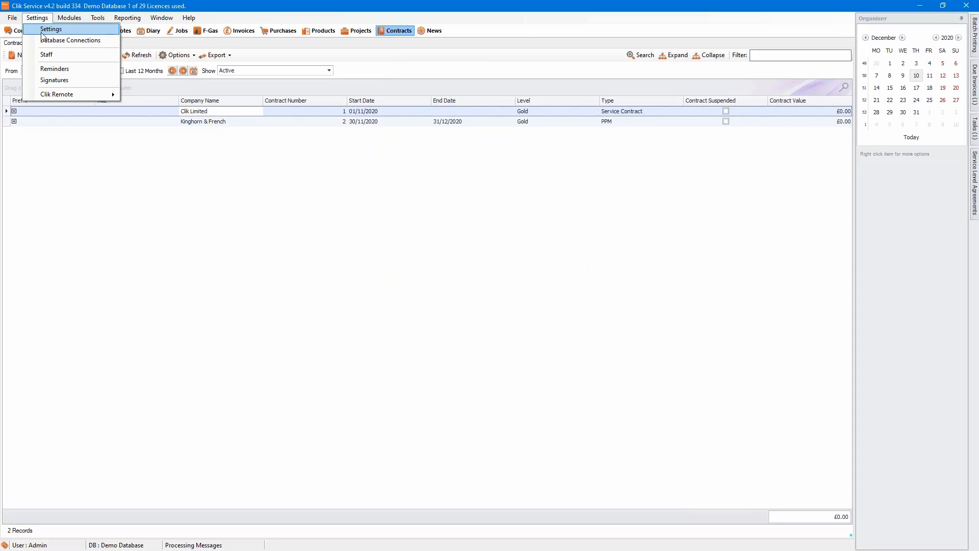
click(42, 32)
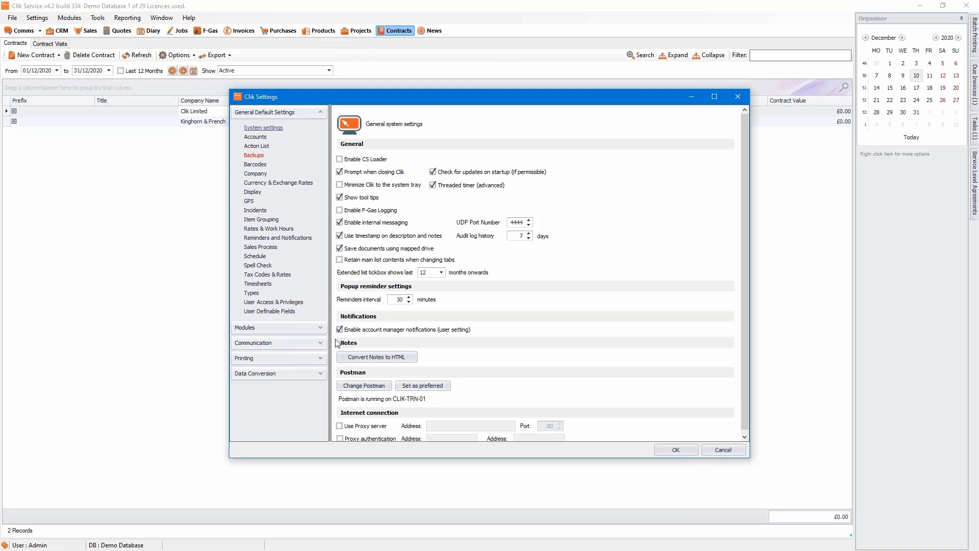
click(320, 344)
click(283, 386)
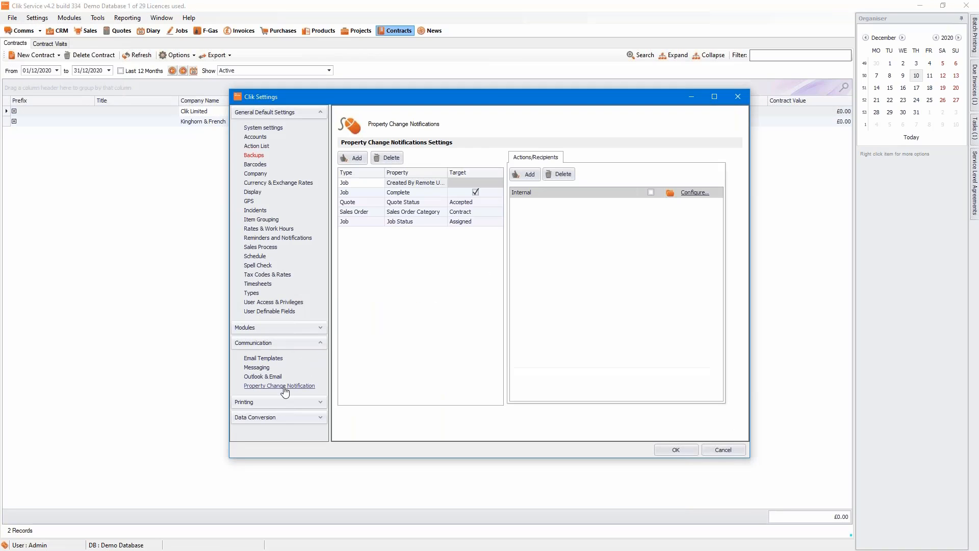
click(418, 223)
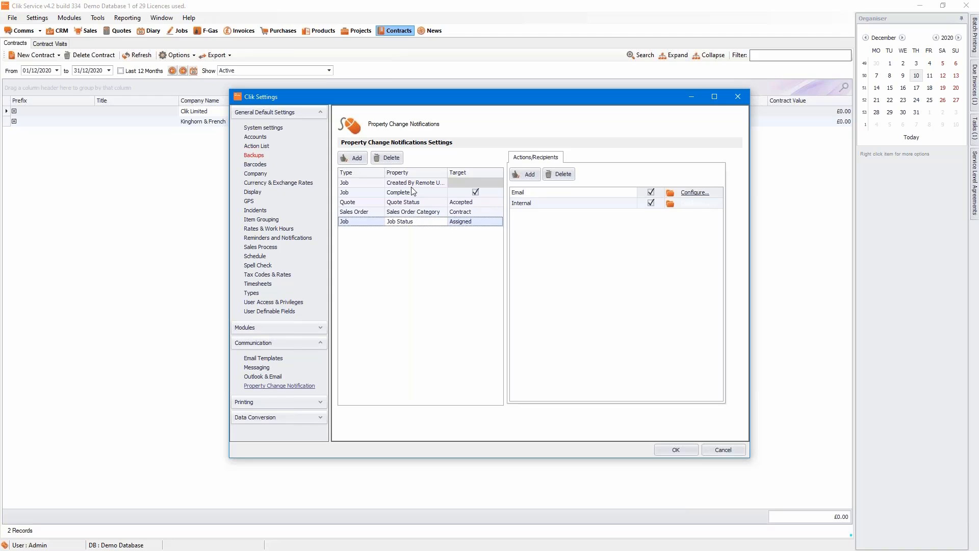
click(686, 207)
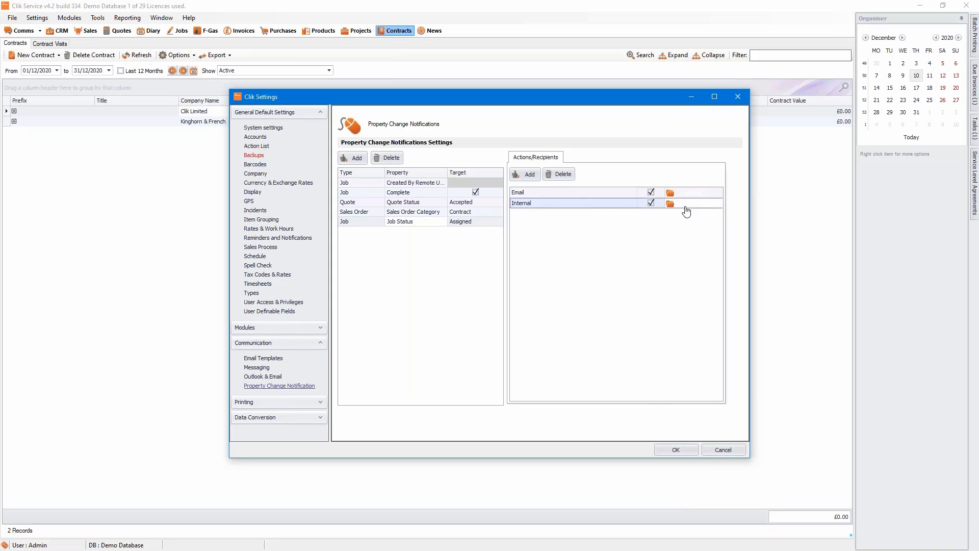
click(685, 207)
click(342, 182)
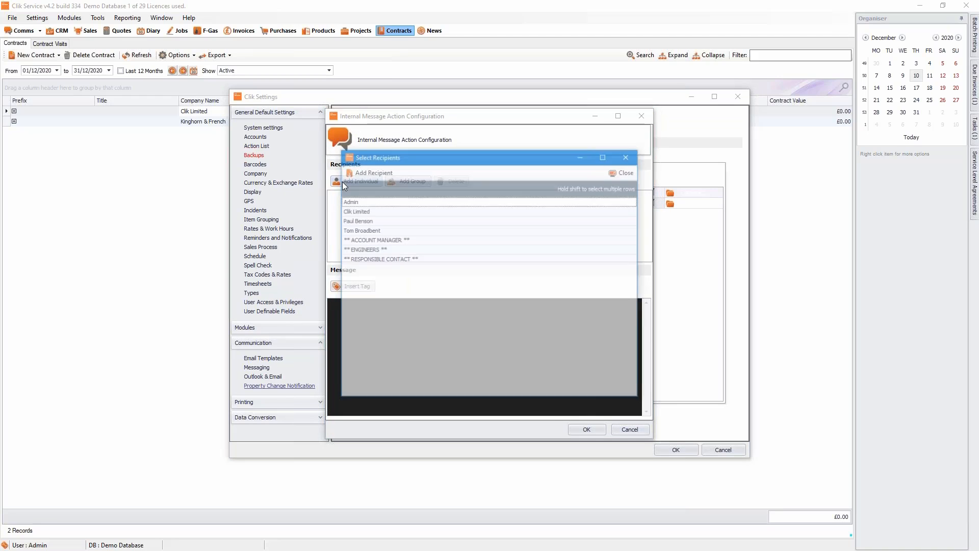
Close the Internal action dialogs and add an SMS action to the Assigned notification.
click(636, 161)
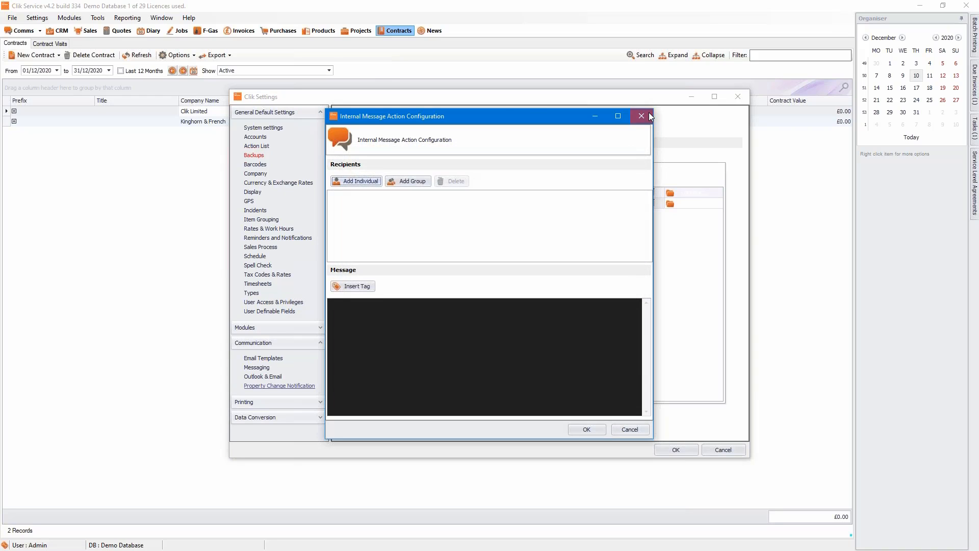
click(644, 114)
click(525, 174)
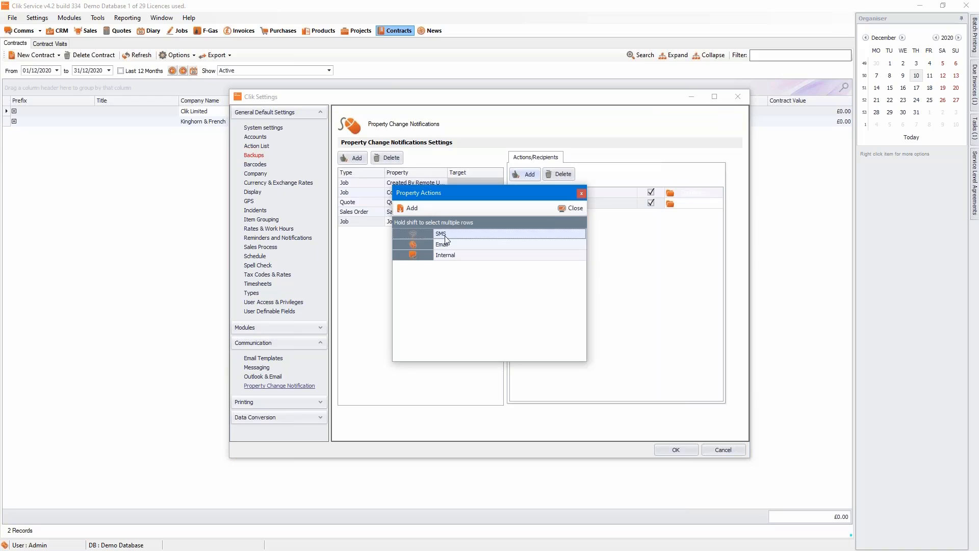
double_click(449, 236)
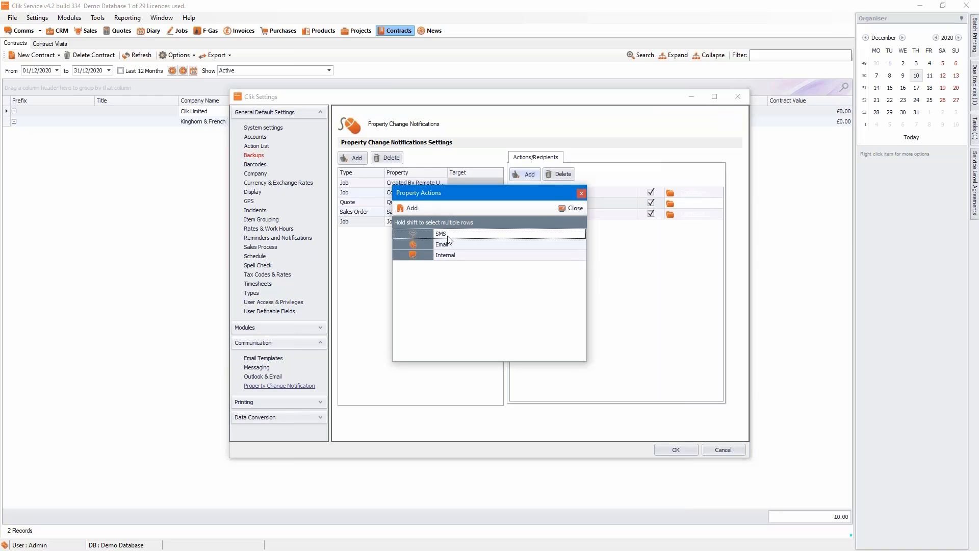
click(572, 208)
In the SMS configuration, pick Location Company and Location Address (Main Contact) recipients, then close it.
click(670, 214)
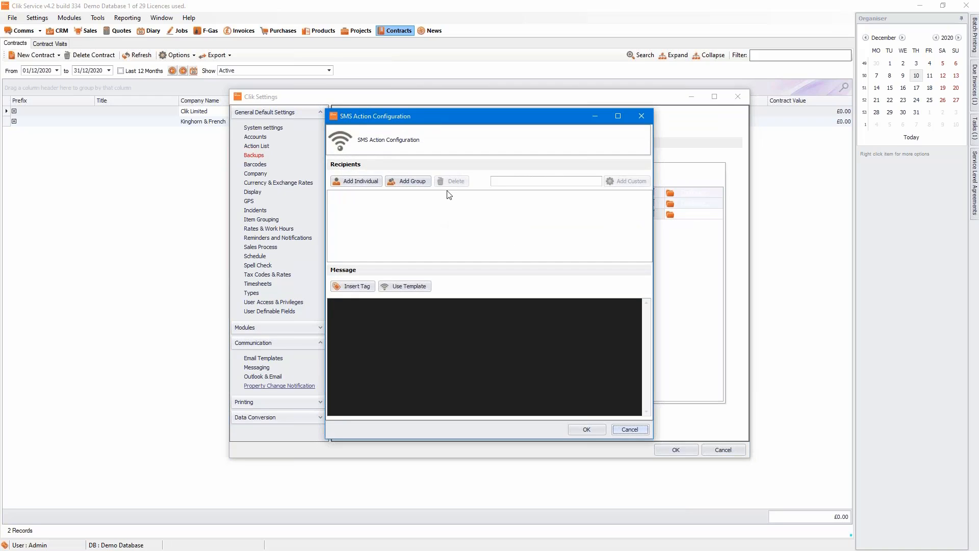
click(360, 182)
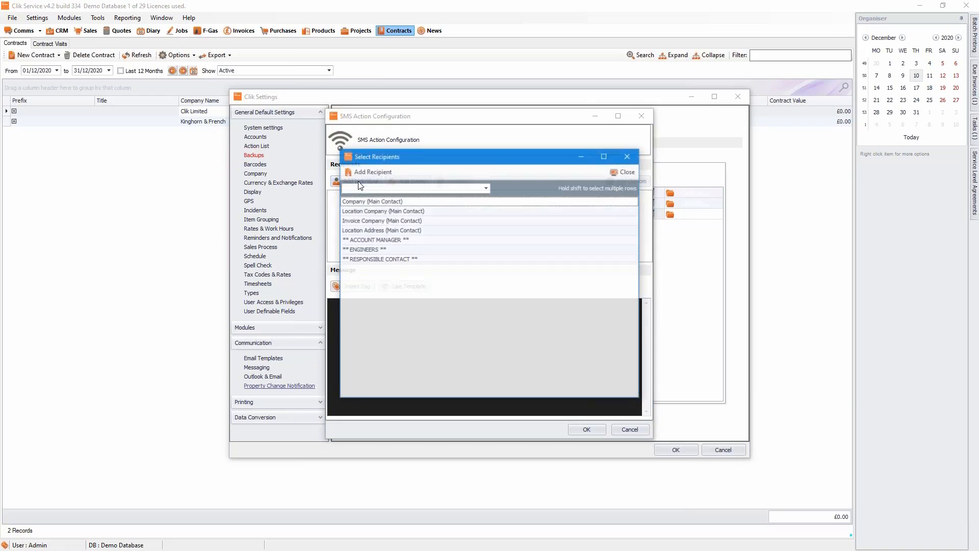
click(403, 213)
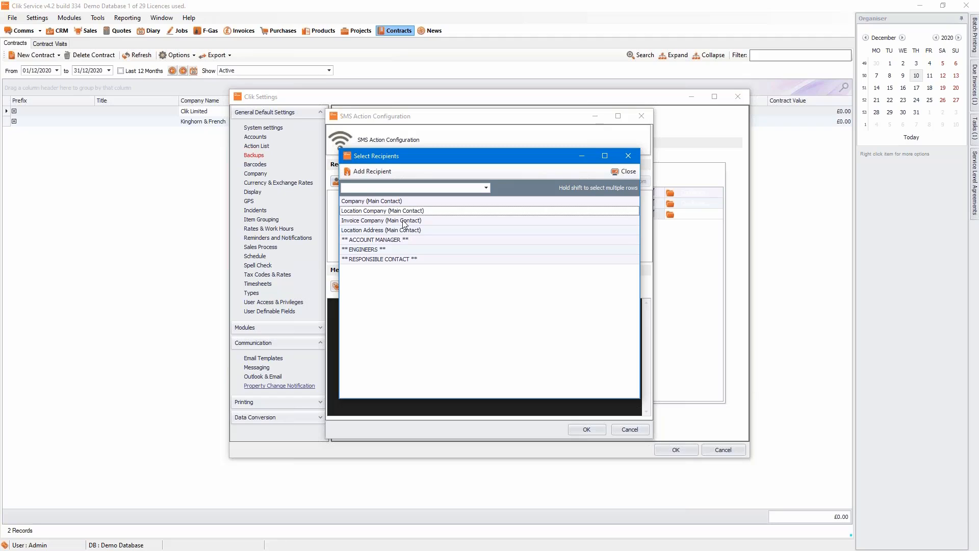
click(407, 230)
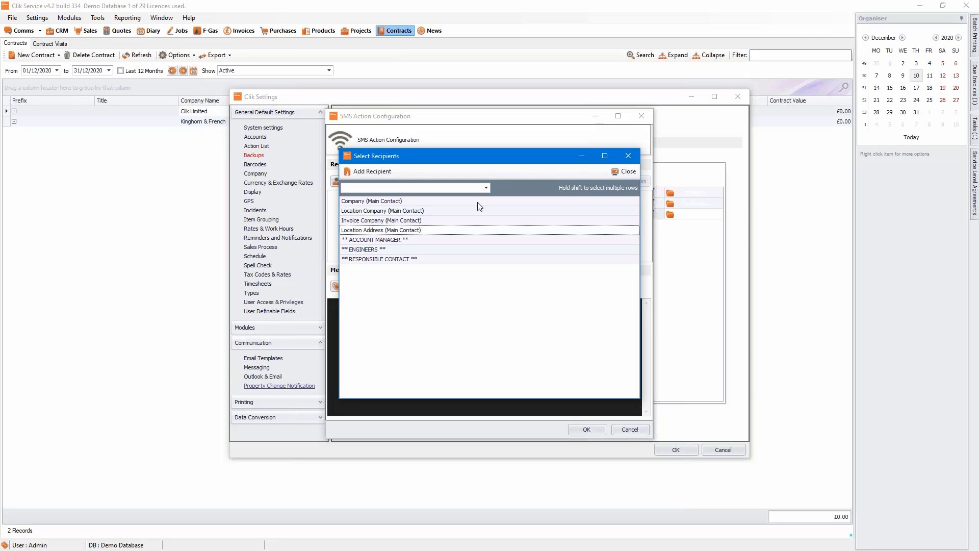
click(627, 171)
click(642, 115)
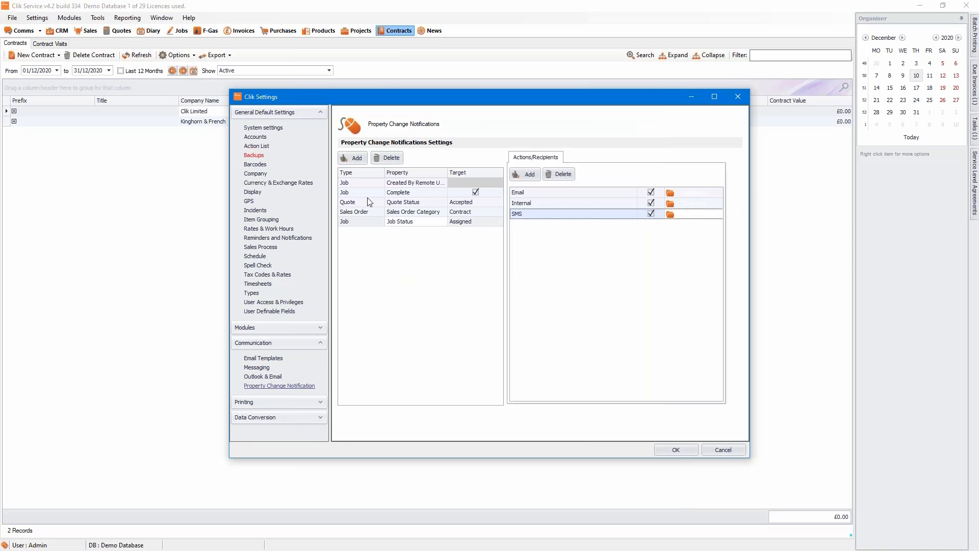
click(369, 202)
Recheck the Job Status Assigned rule's actions, then close Clik Settings, saving the changes.
click(371, 221)
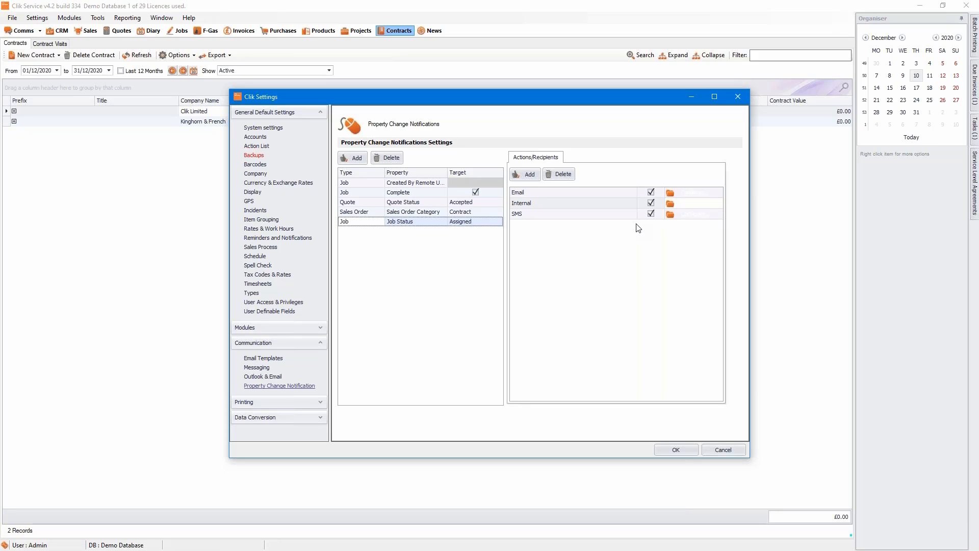
click(736, 98)
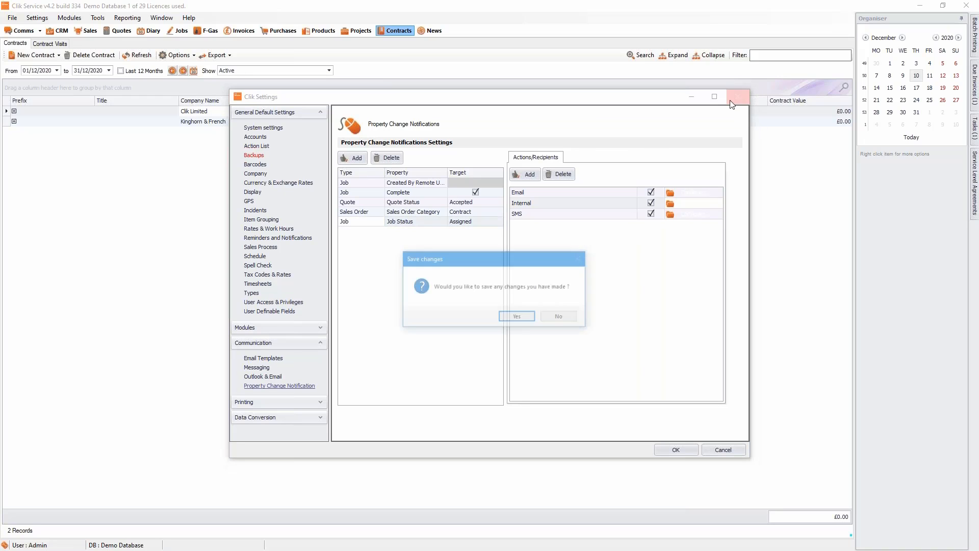
click(517, 318)
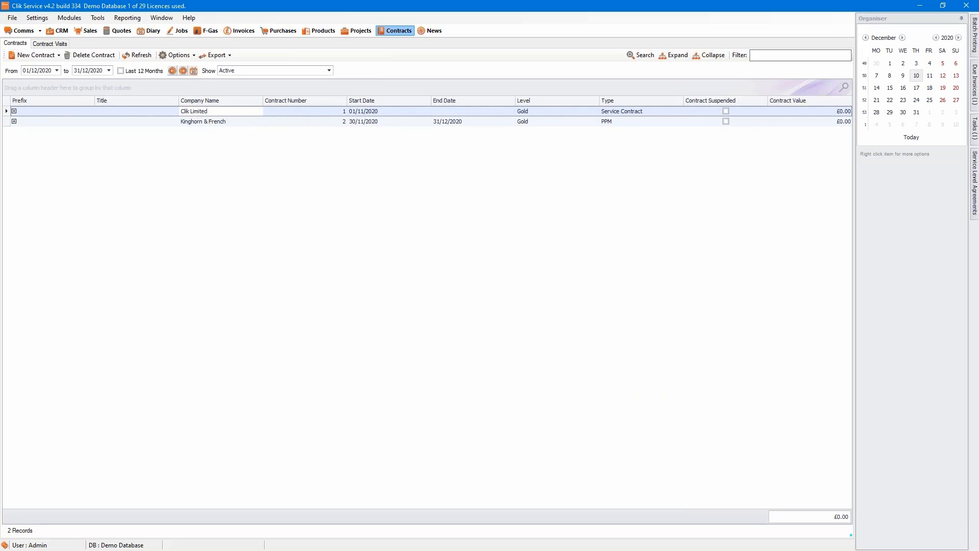